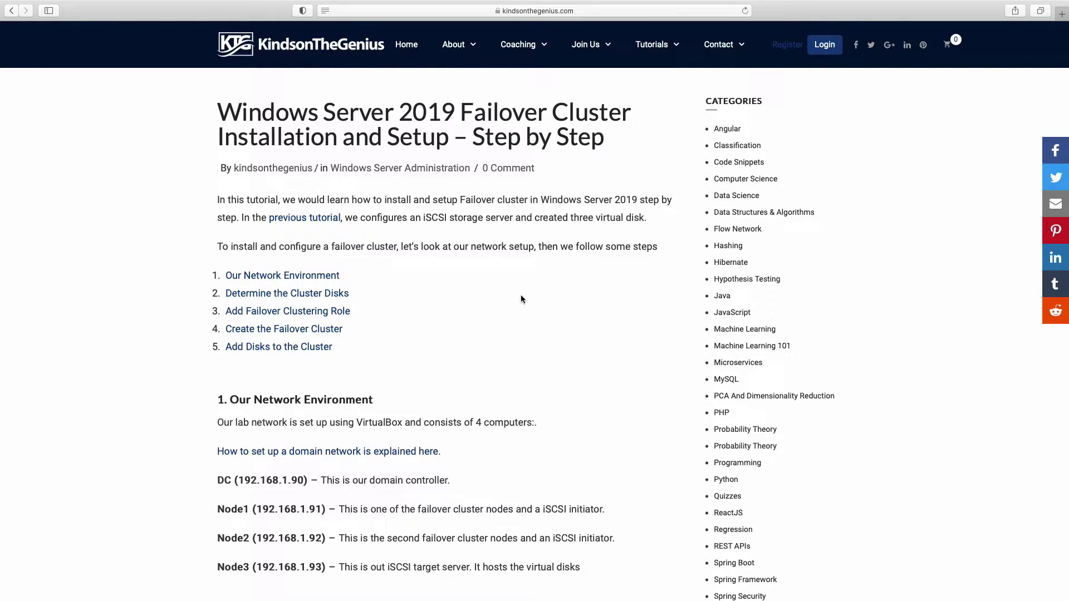
Step: Show PowerPoint slide 5's network diagram of DC, NODE1, NODE2 and NODE3, then return to the desktops overview
{"action": "key", "text": "ctrl+Up"}
{"action": "left_click", "coordinate": [266, 47]}
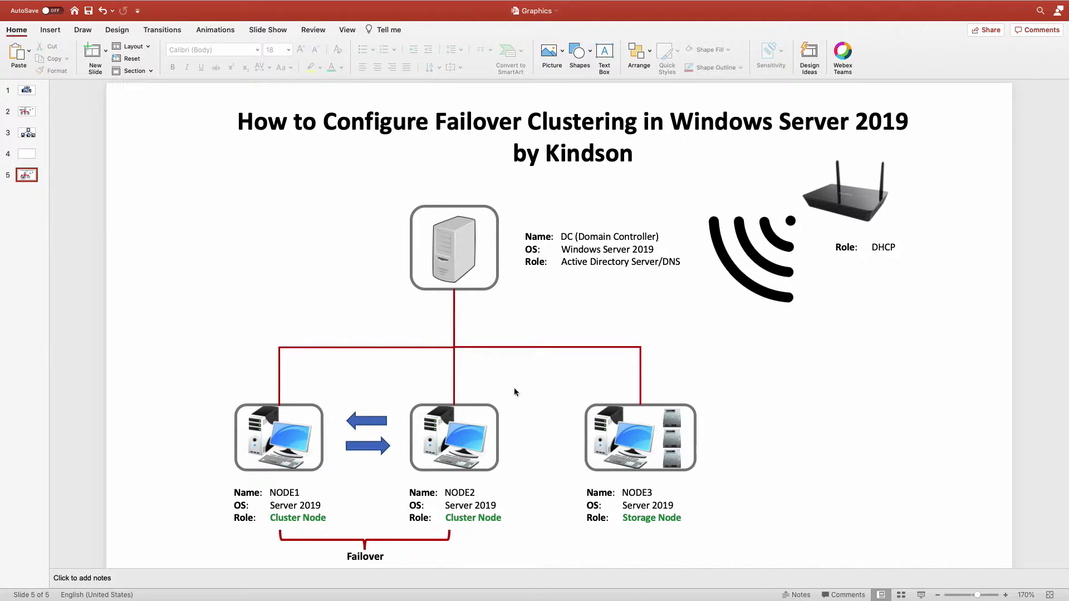
{"action": "key", "text": "ctrl+Up"}
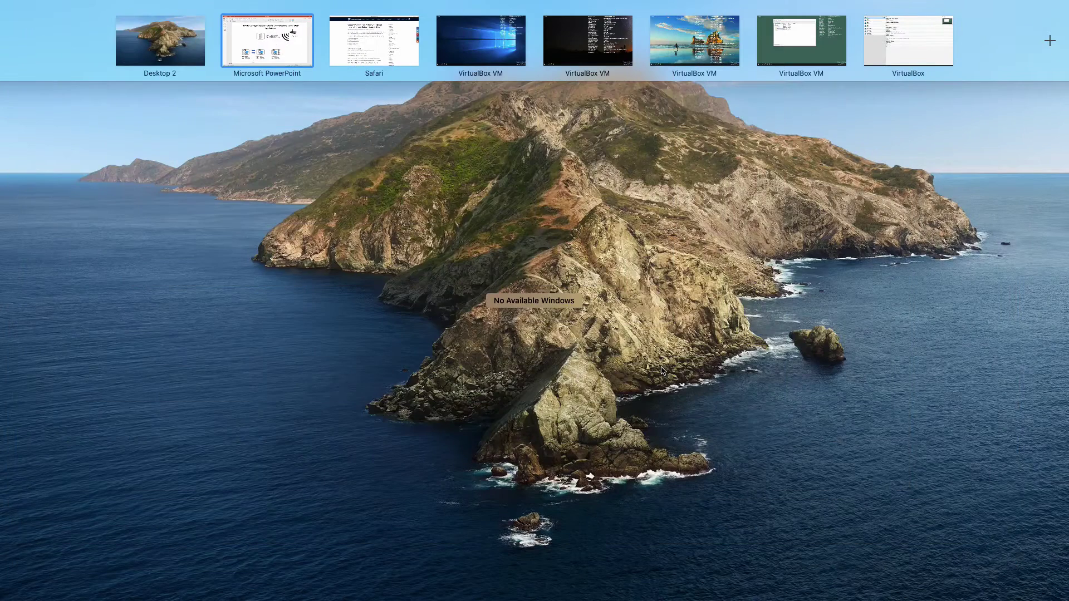
Step: In a new Safari tab, Google 'kindson the genius' and open the Kindson The Genius home page
{"action": "left_click", "coordinate": [365, 58]}
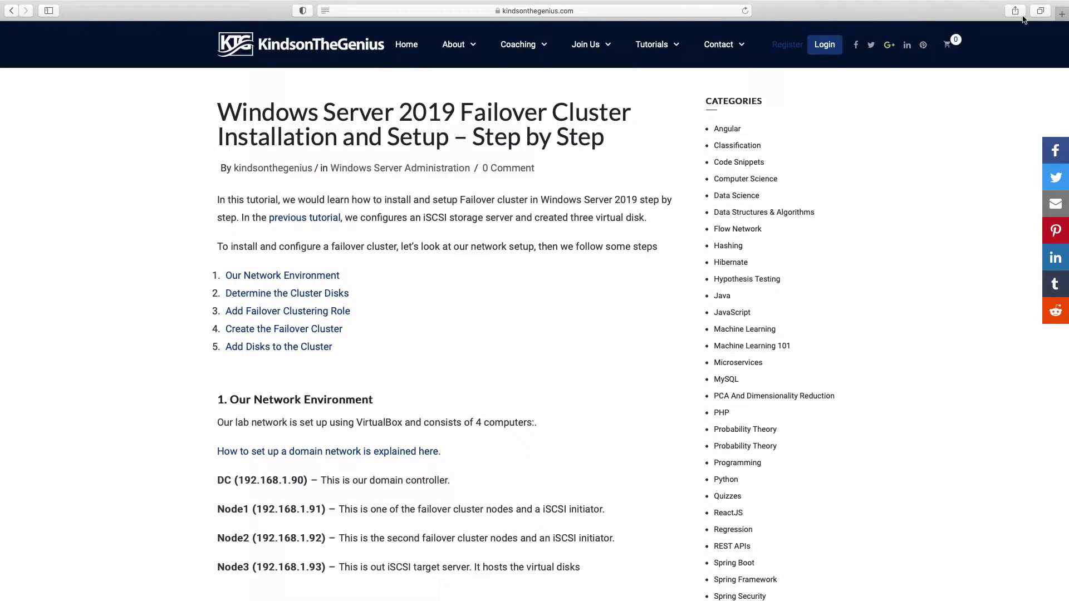
{"action": "left_click", "coordinate": [1062, 13]}
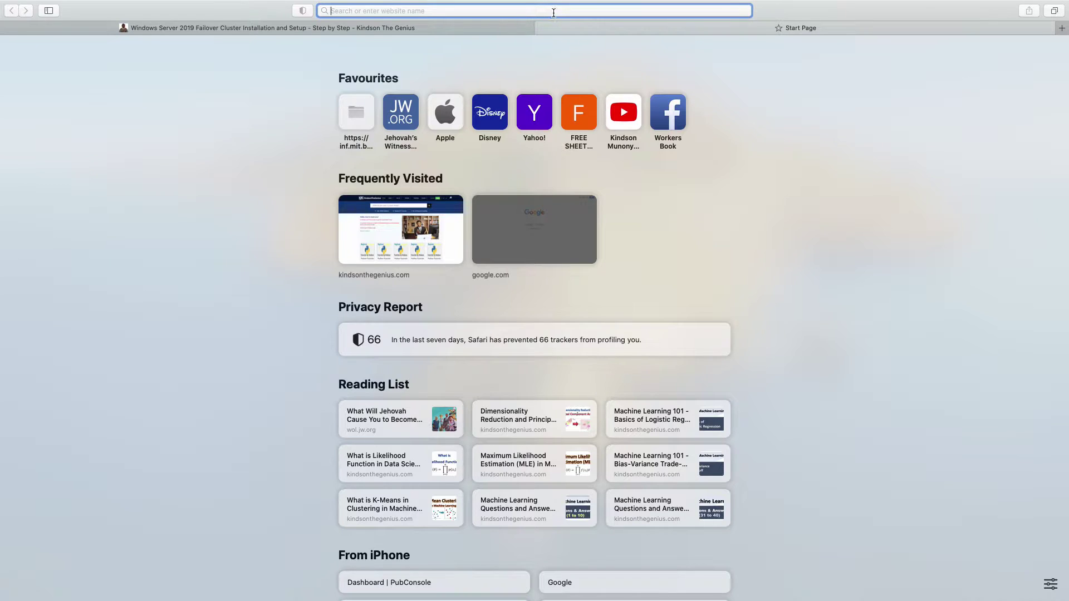
{"action": "type", "text": "google.com"}
{"action": "left_click", "coordinate": [458, 37]}
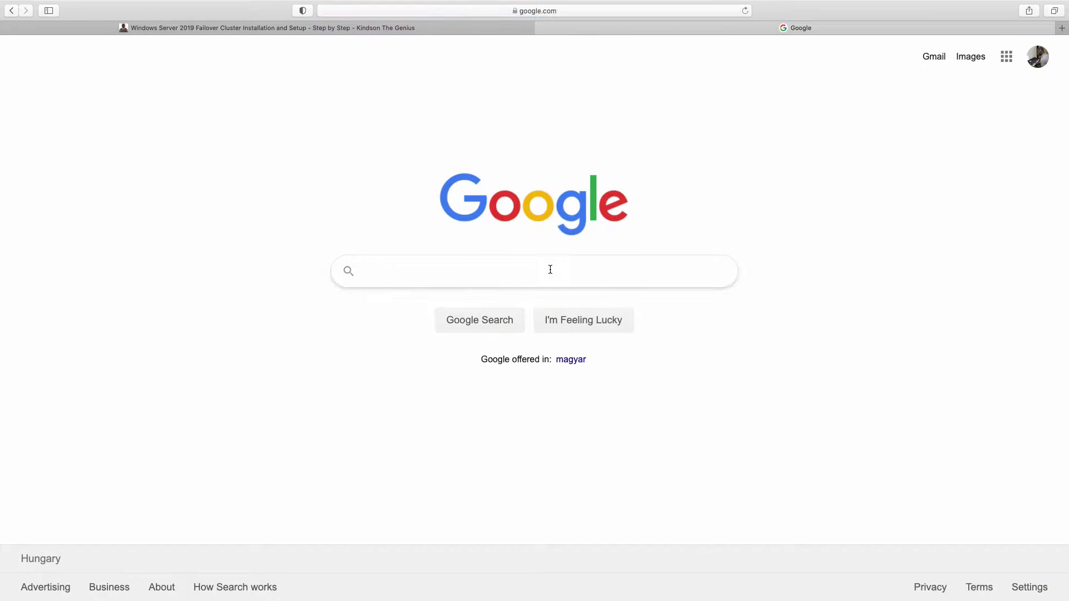
{"action": "type", "text": "ki"}
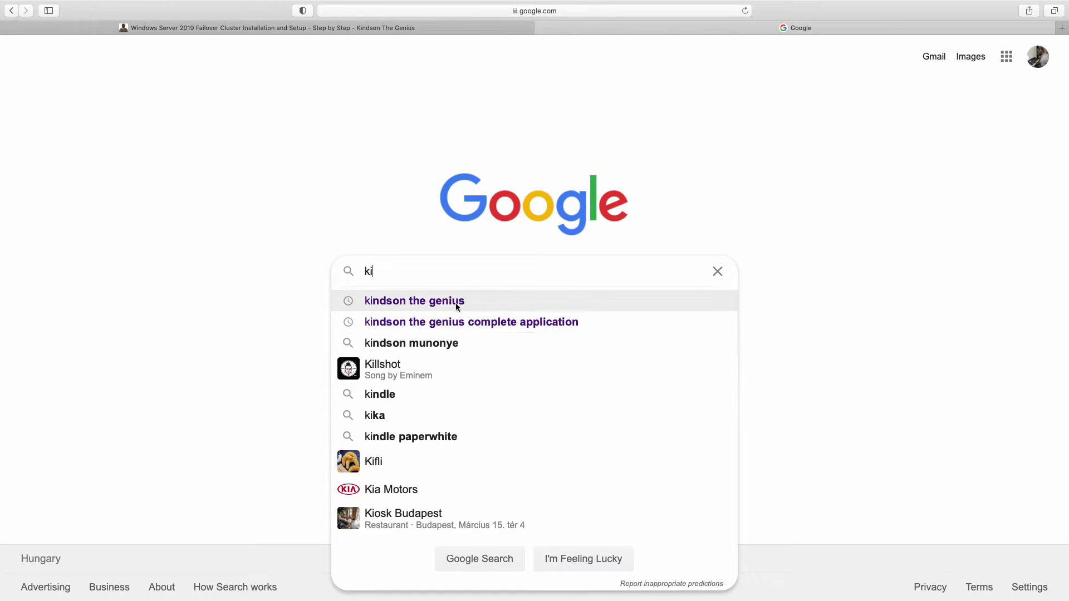
{"action": "left_click", "coordinate": [456, 303]}
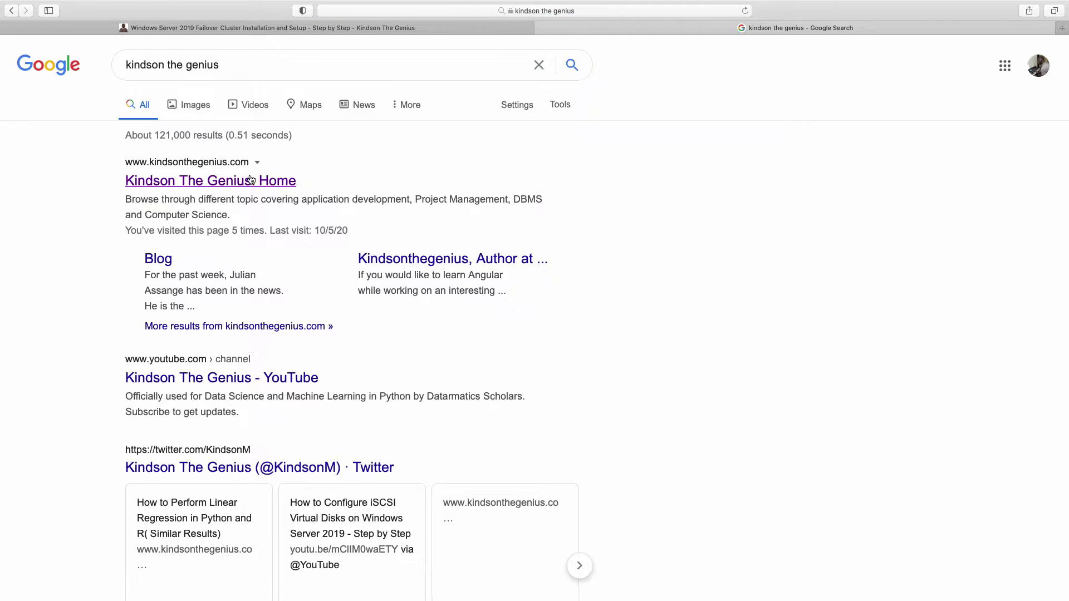
{"action": "left_click", "coordinate": [250, 180]}
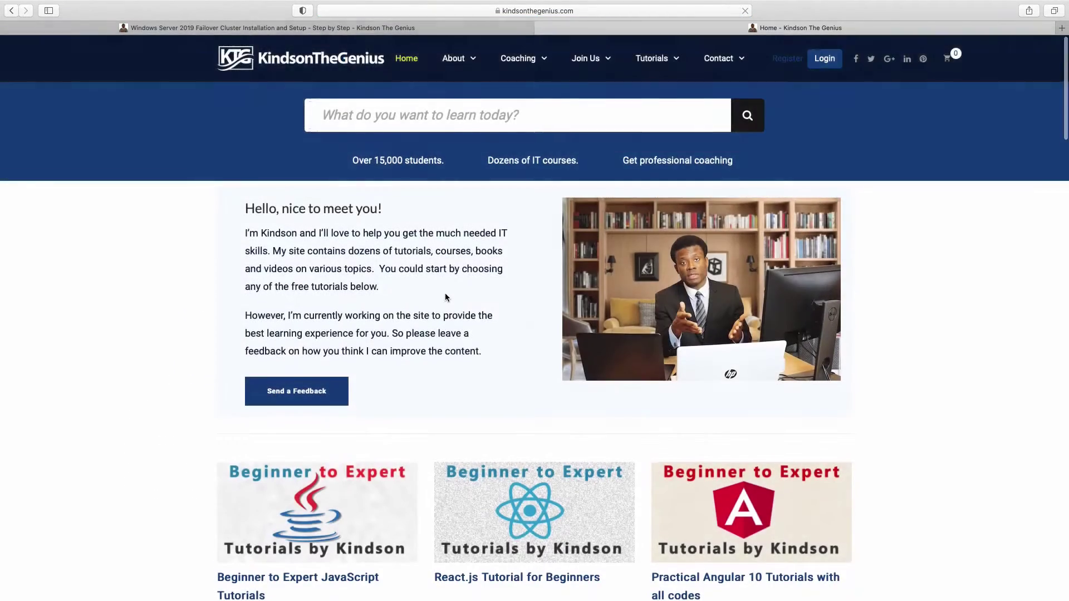
Step: Scroll through the Kindson The Genius home page, then return to the Failover Cluster Installation article tab
{"action": "scroll", "coordinate": [445, 293], "scroll_direction": "down", "scroll_amount": 5}
{"action": "scroll", "coordinate": [445, 297], "scroll_direction": "down", "scroll_amount": 15}
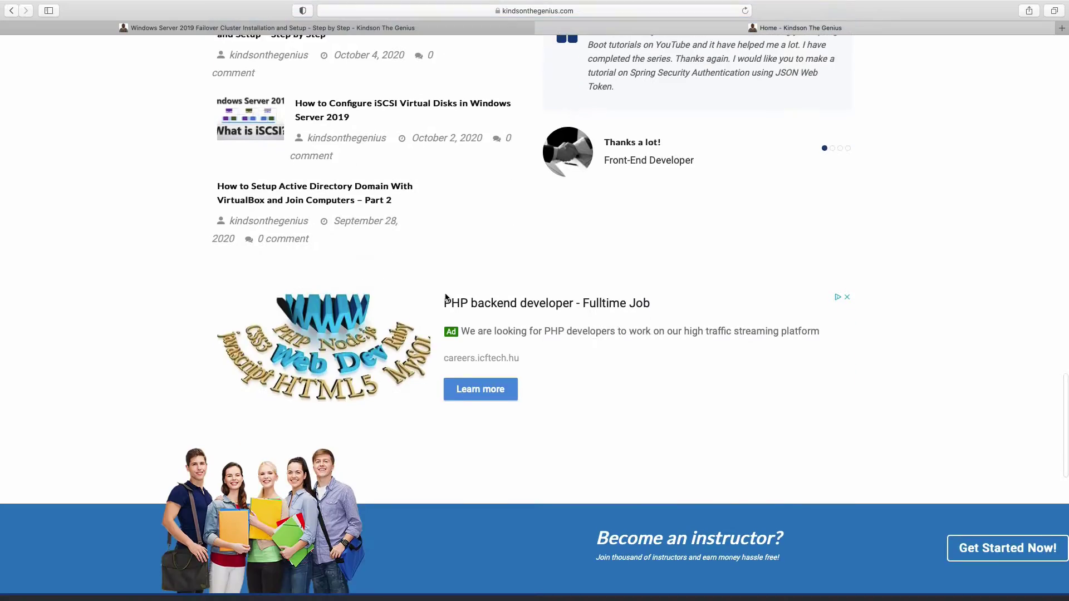
{"action": "scroll", "coordinate": [446, 289], "scroll_direction": "up", "scroll_amount": 3}
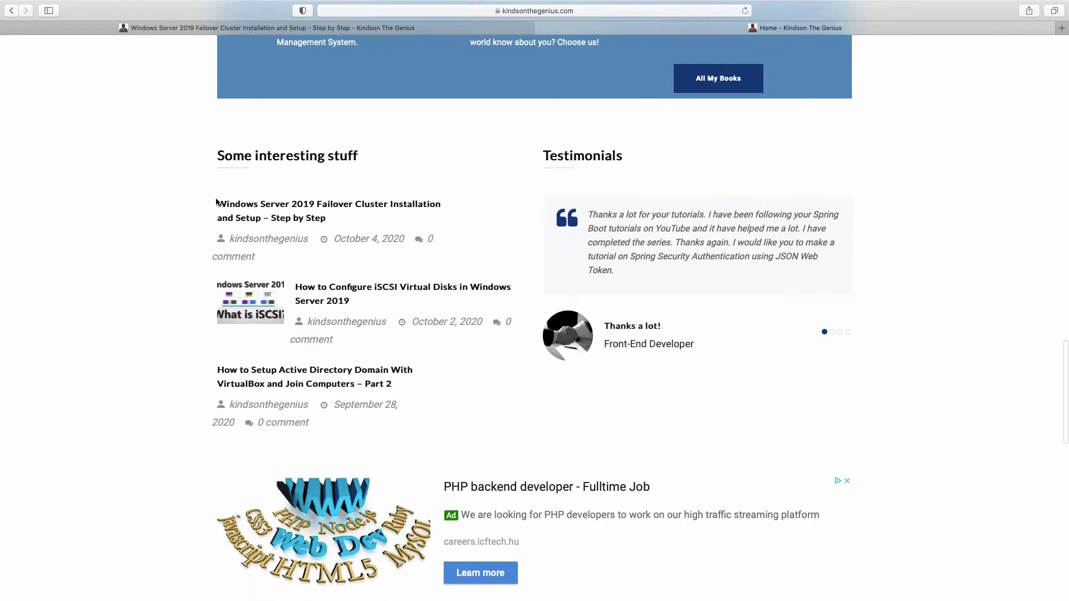
{"action": "scroll", "coordinate": [537, 304], "scroll_direction": "up", "scroll_amount": 5}
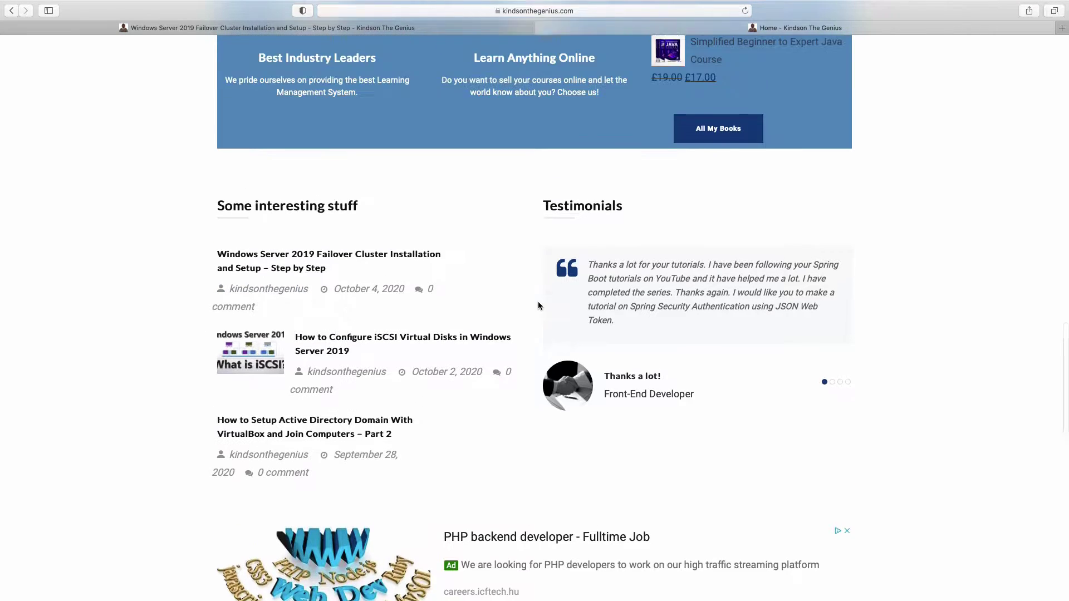
{"action": "scroll", "coordinate": [538, 305], "scroll_direction": "up", "scroll_amount": 14}
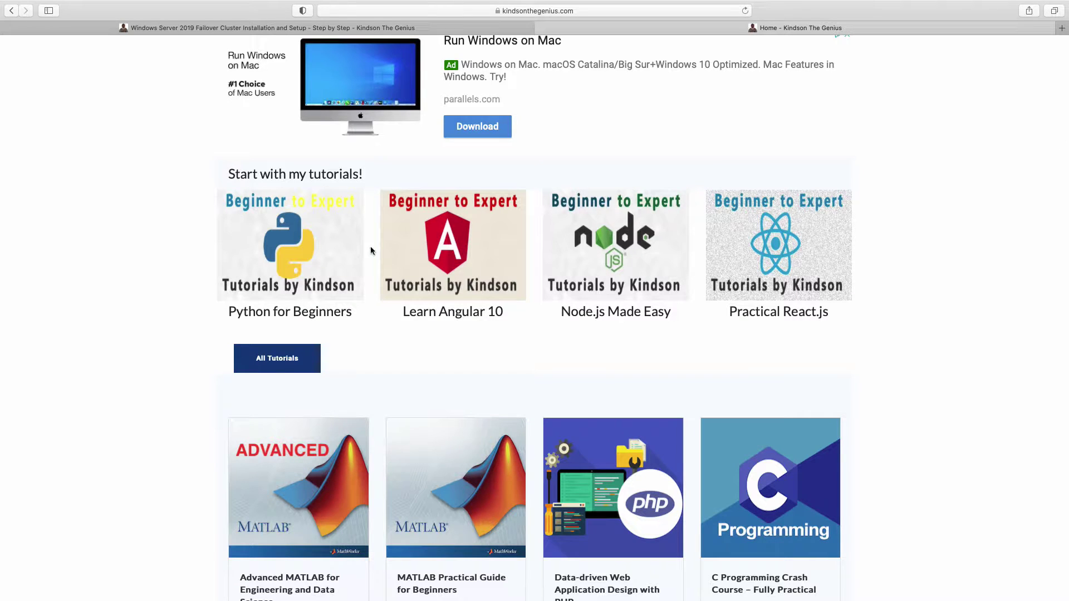
{"action": "left_click", "coordinate": [446, 29]}
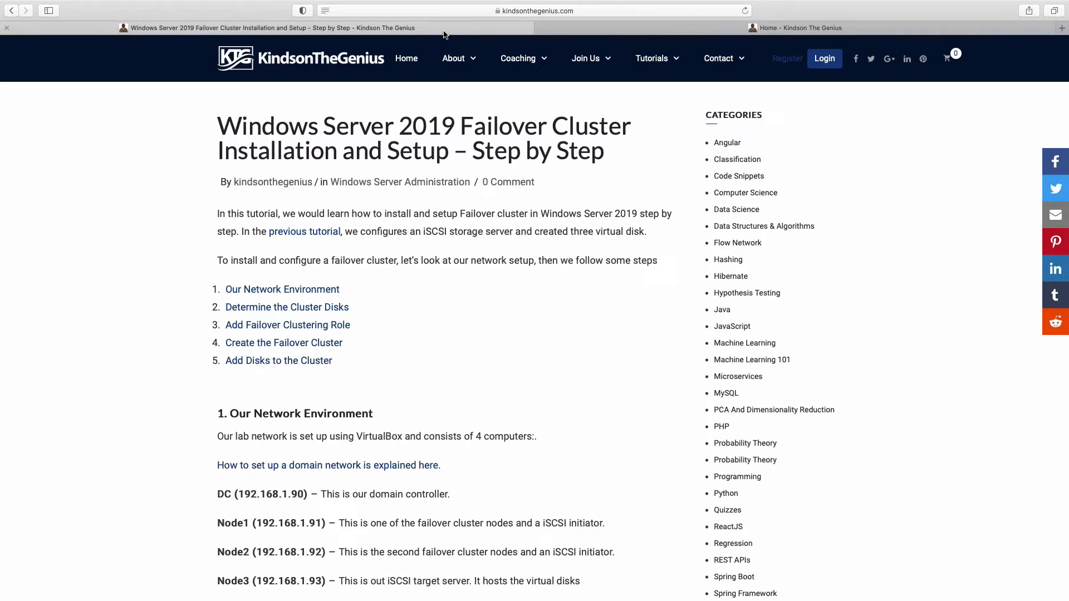
{"action": "mouse_move", "coordinate": [446, 224]}
{"action": "key", "text": "ctrl+Up"}
Step: Bring back the PowerPoint slide 5 diagram and select the NODE1 computer picture
{"action": "left_click", "coordinate": [228, 25]}
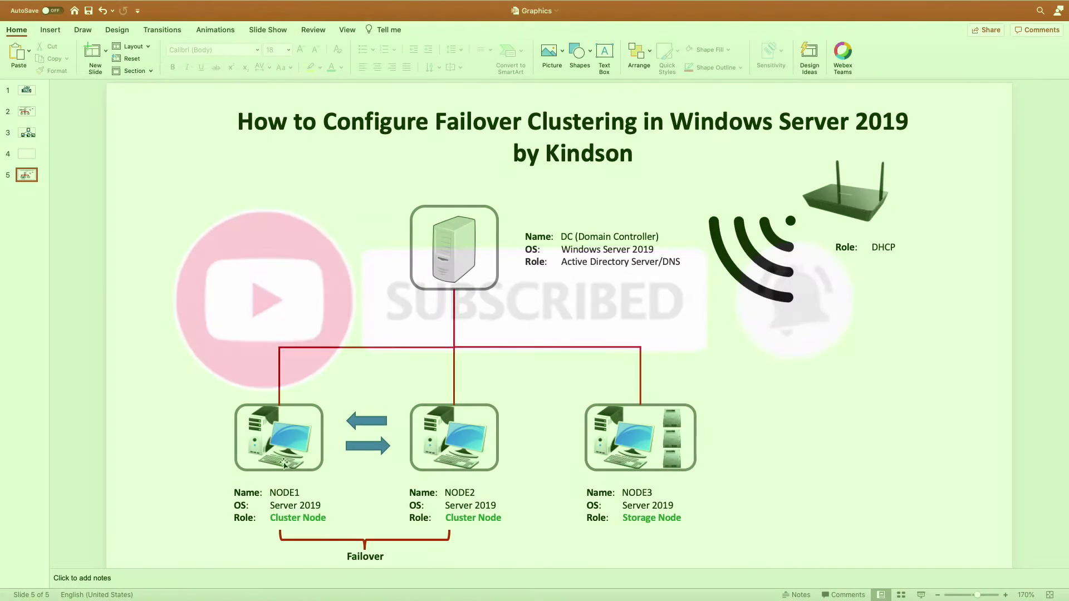
{"action": "left_click", "coordinate": [310, 466]}
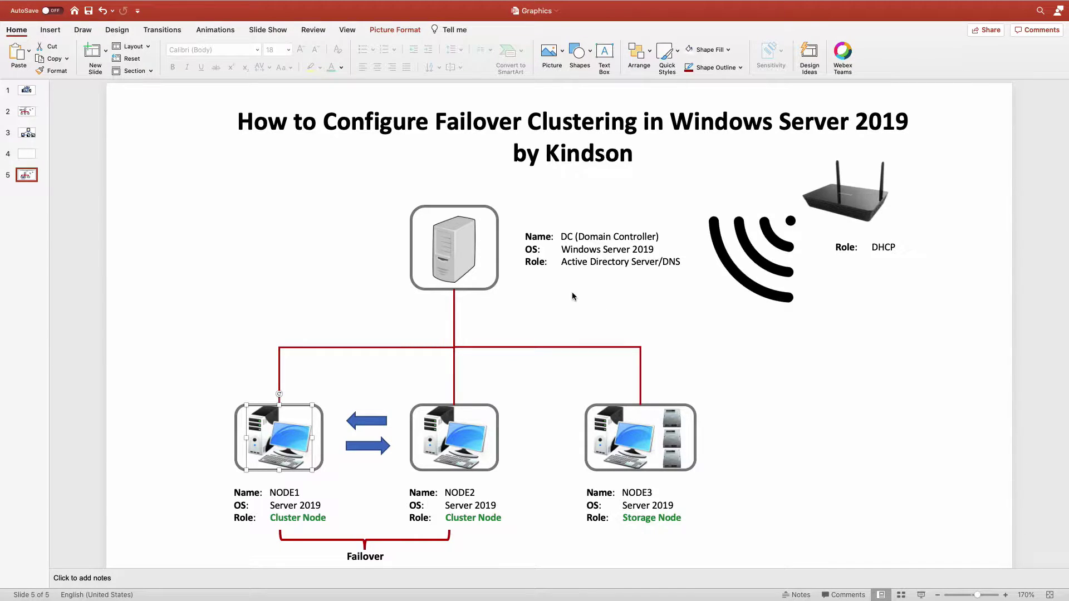
Step: Scroll Safari's article to the 'Our Network Environment' list, then switch to the NODE1 VM
{"action": "key", "text": "ctrl+Up"}
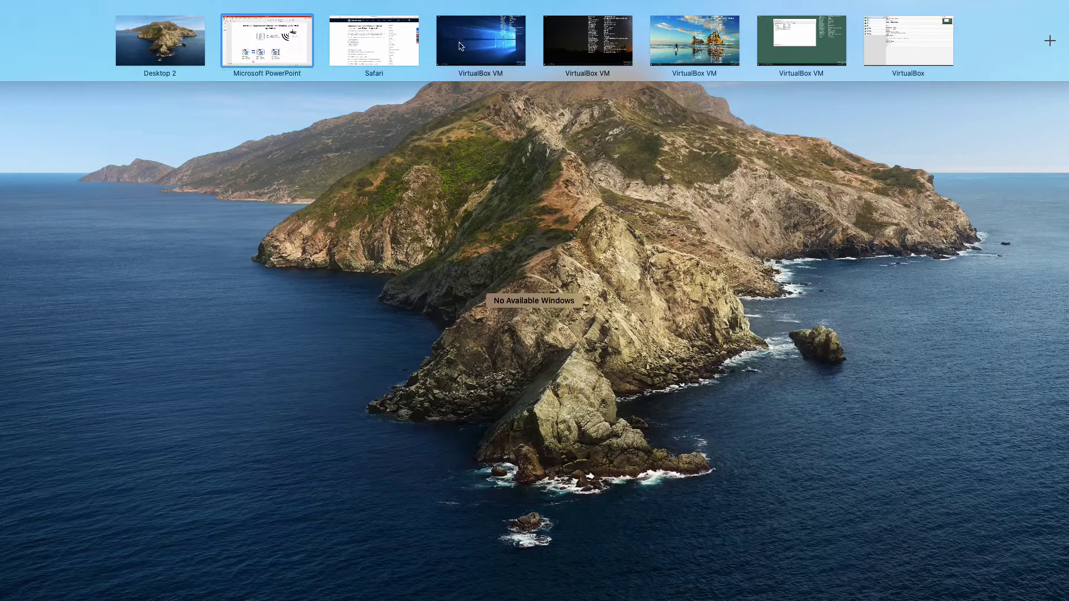
{"action": "left_click", "coordinate": [386, 47]}
{"action": "scroll", "coordinate": [343, 425], "scroll_direction": "down", "scroll_amount": 2}
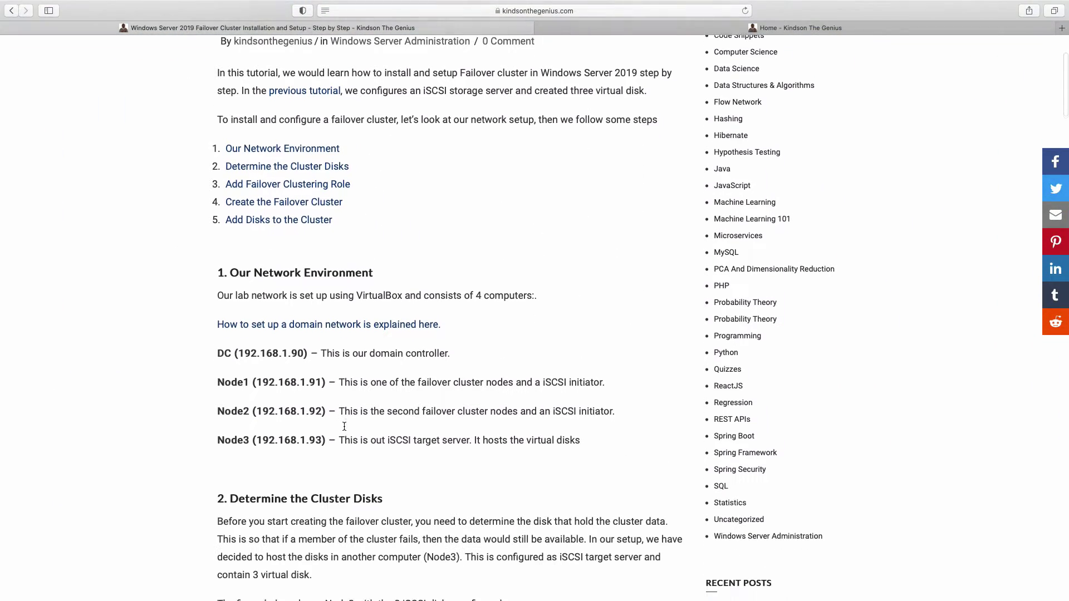
{"action": "scroll", "coordinate": [345, 426], "scroll_direction": "down", "scroll_amount": 1}
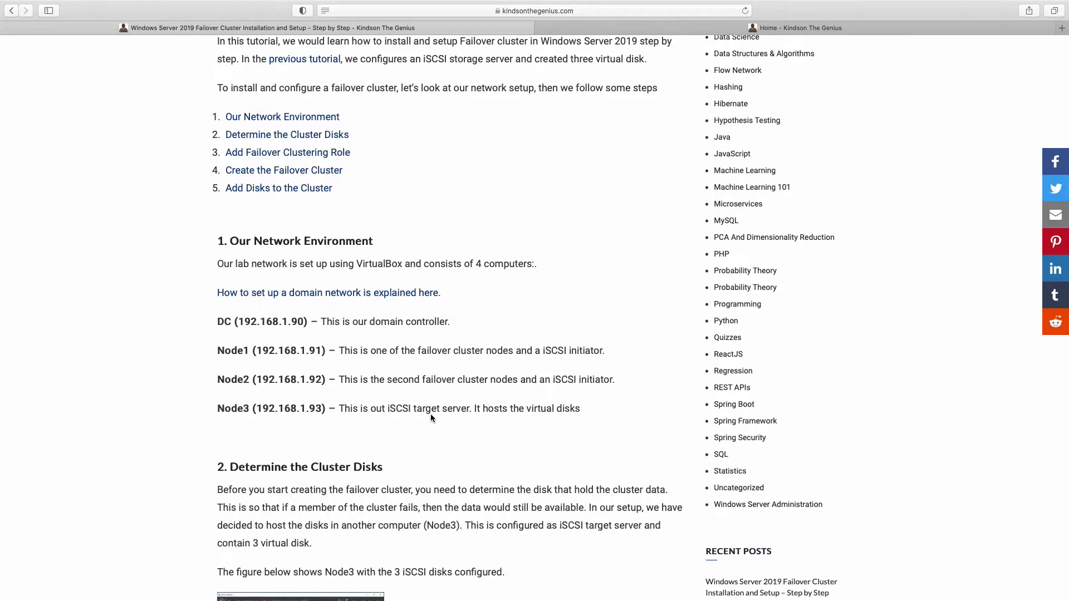
{"action": "key", "text": "ctrl+Up"}
{"action": "left_click_drag", "start_coordinate": [471, 76], "coordinate": [472, 63]}
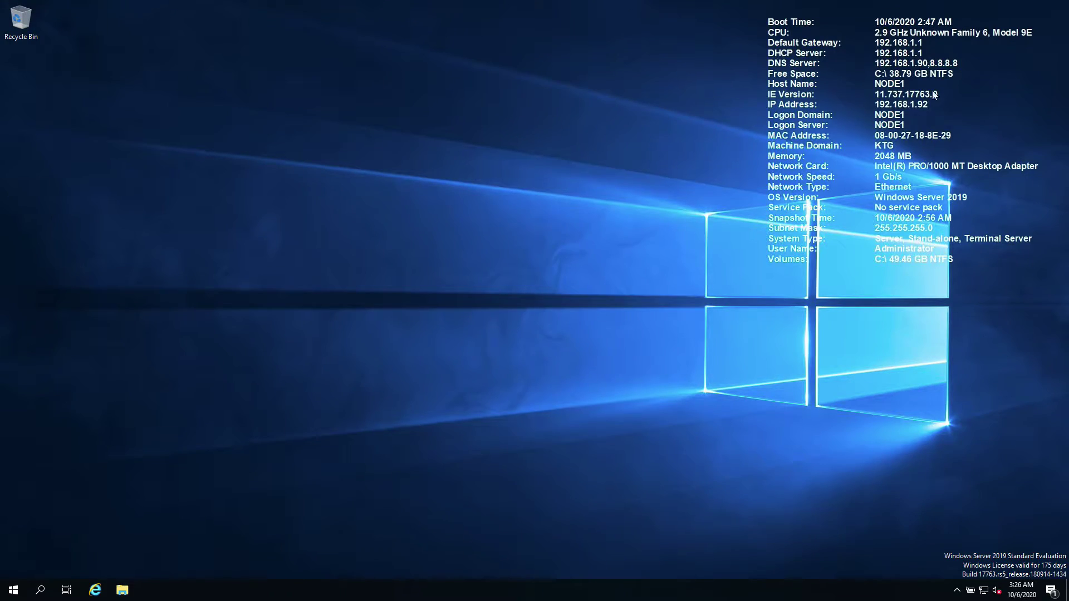
Step: Show the NODE2 (192.168.1.91) and NODE3 (192.168.1.93) VM desktops in turn, then reopen the overview
{"action": "key", "text": "ctrl+Up"}
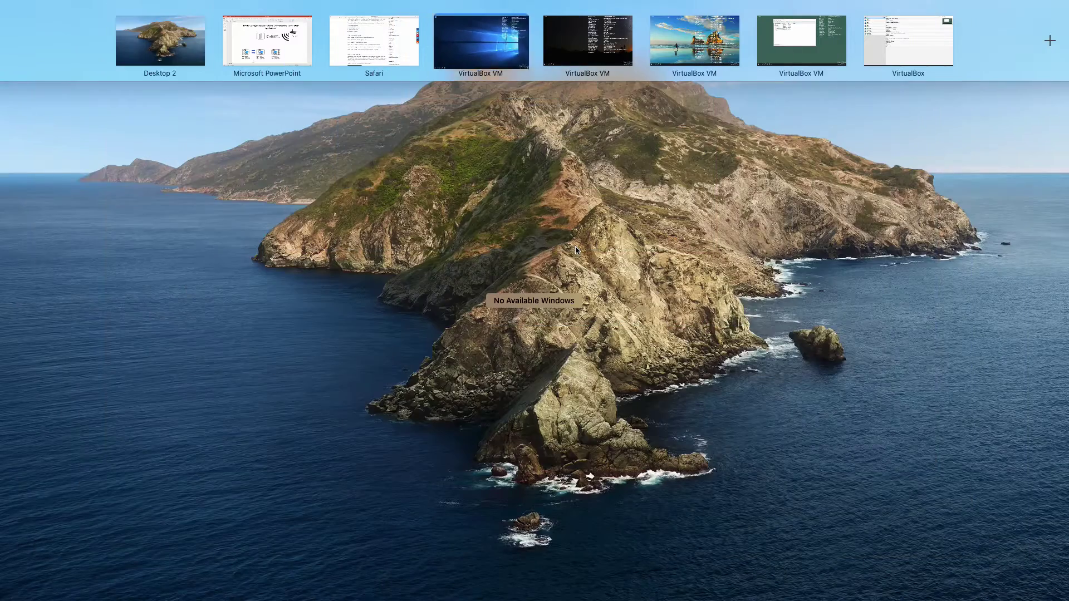
{"action": "left_click", "coordinate": [585, 50]}
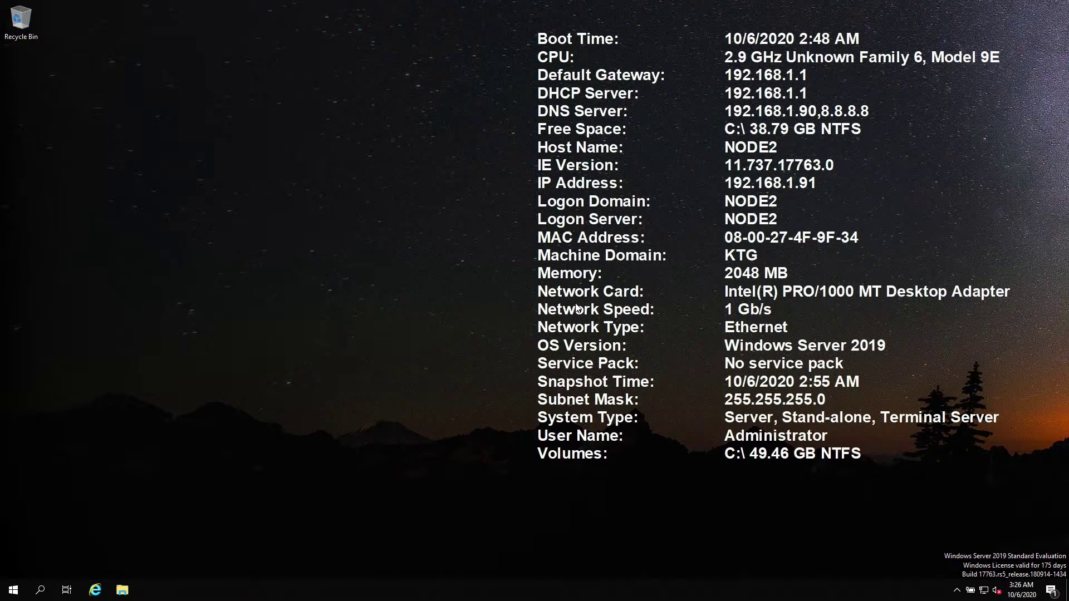
{"action": "key", "text": "ctrl+Up"}
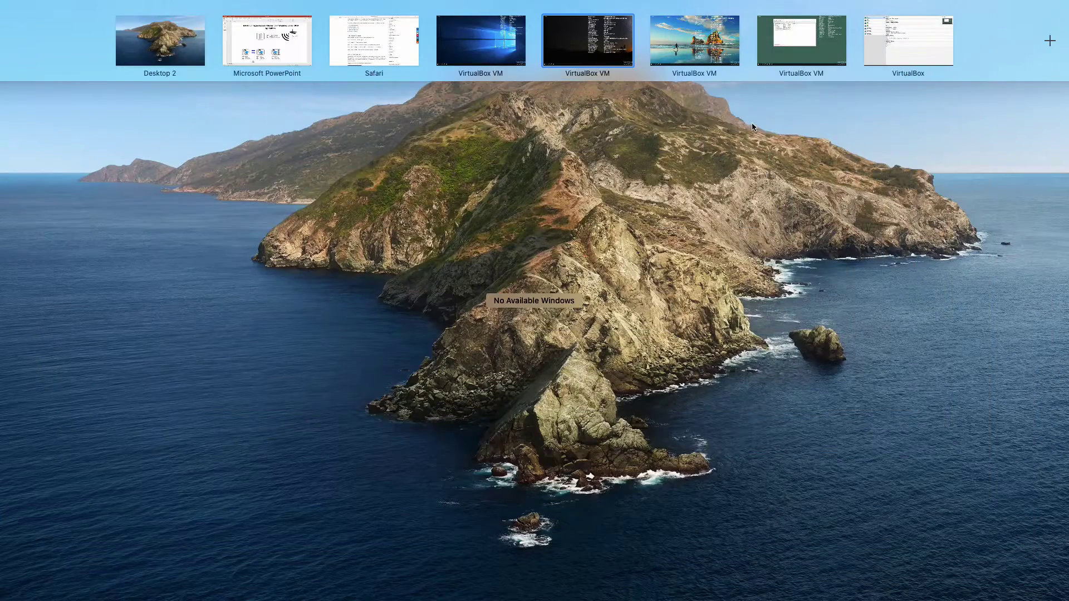
{"action": "left_click", "coordinate": [720, 28]}
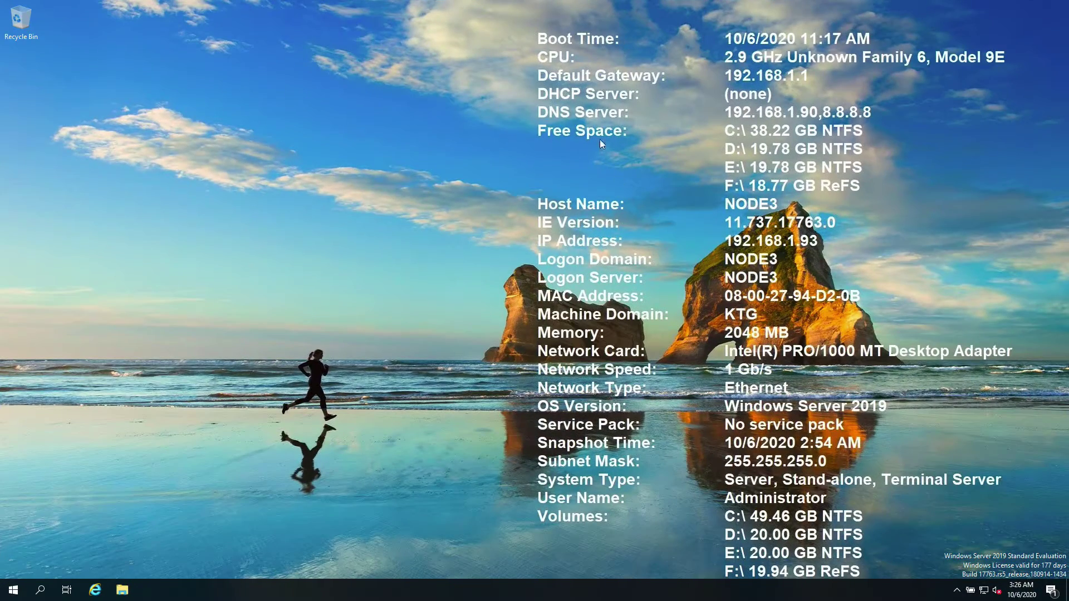
{"action": "mouse_move", "coordinate": [585, 5]}
{"action": "key", "text": "ctrl+Up"}
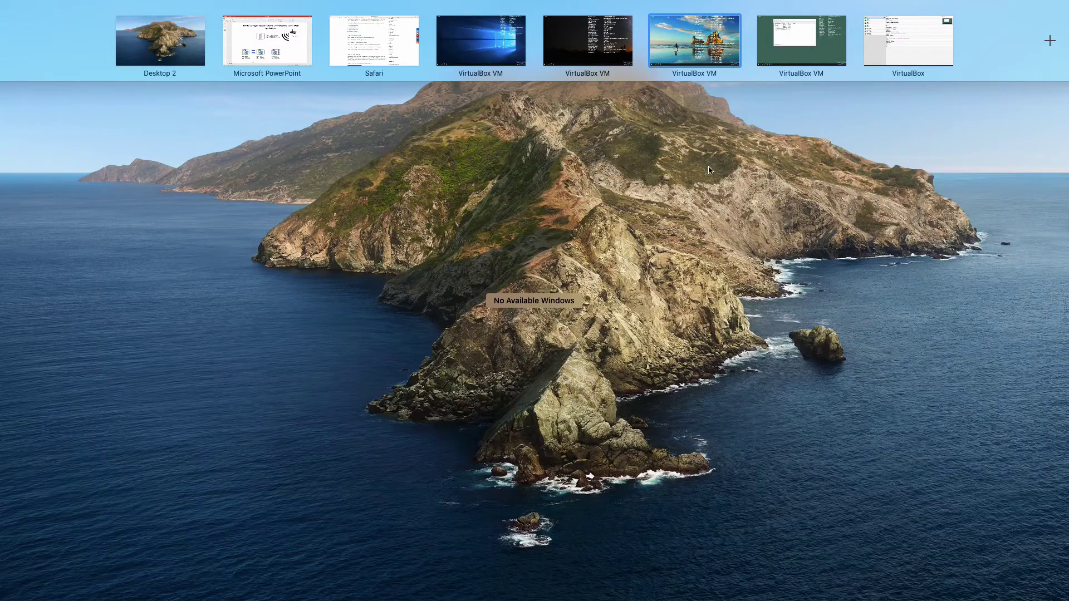
Step: View the DC's computer list of NODE1–NODE3 and SQLSERVER1–3, then go back to NODE3's desktop
{"action": "left_click", "coordinate": [801, 49]}
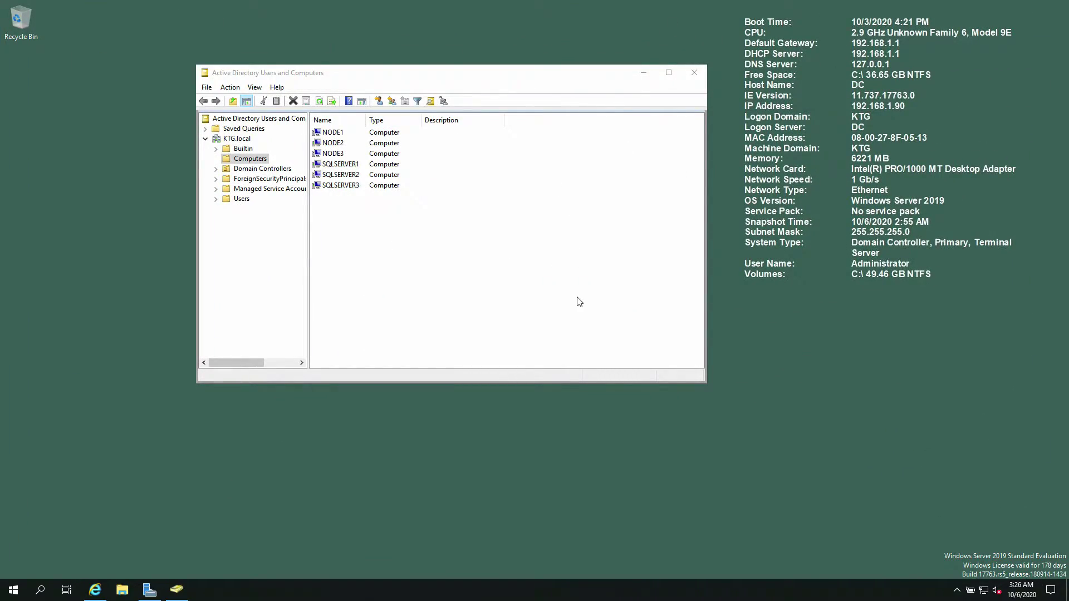
{"action": "key", "text": "ctrl+Up"}
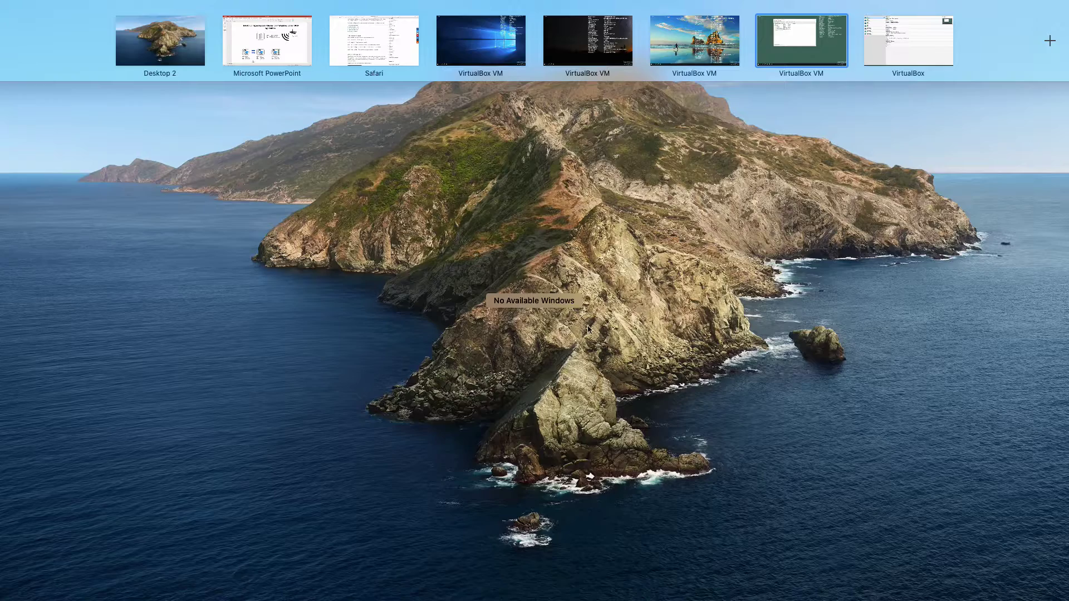
{"action": "left_click", "coordinate": [679, 42]}
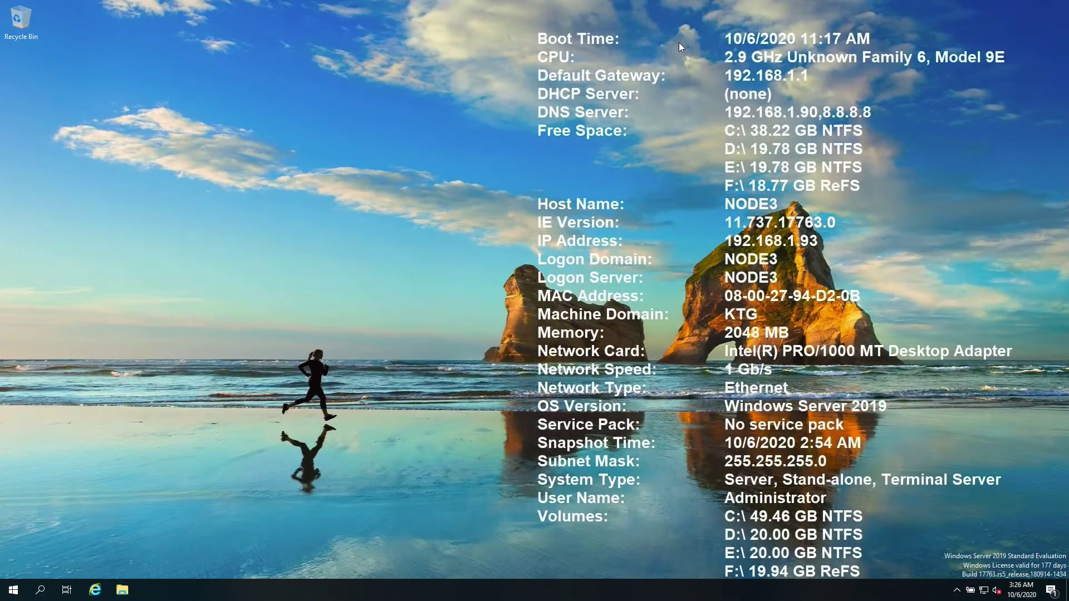
Step: Open NODE3's Server Manager iSCSI page showing three demotarget virtual disks, then close Server Manager
{"action": "left_click", "coordinate": [14, 590]}
{"action": "left_click", "coordinate": [211, 281]}
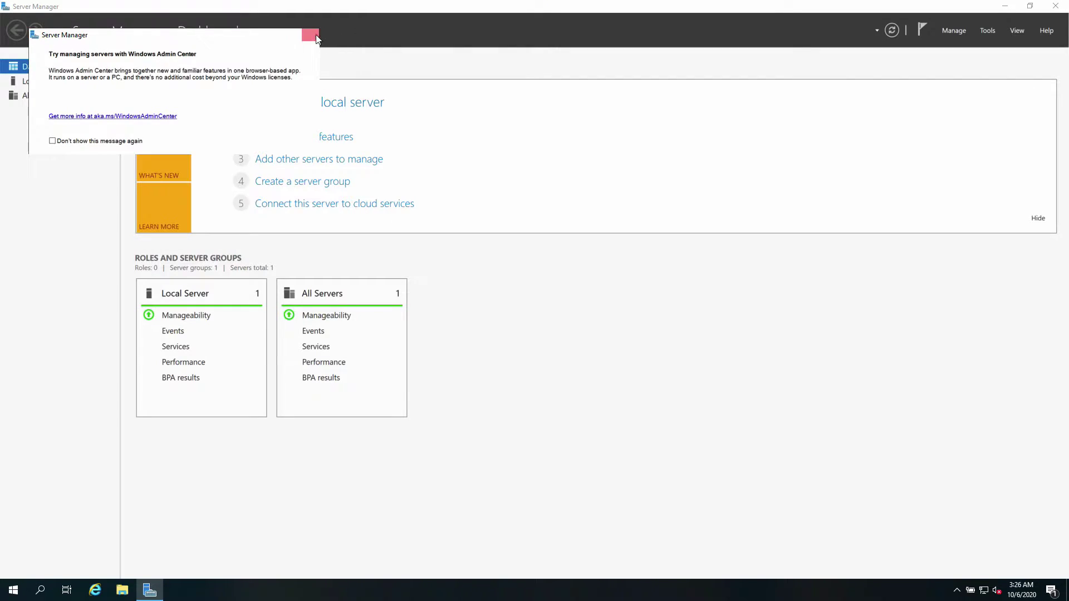
{"action": "left_click", "coordinate": [310, 34]}
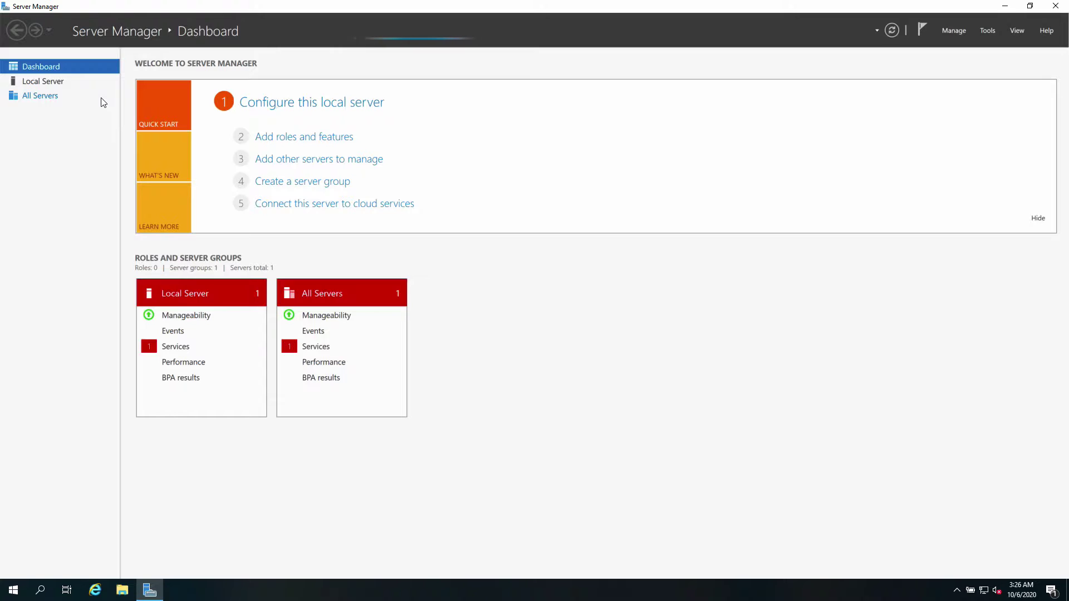
{"action": "left_click", "coordinate": [39, 111]}
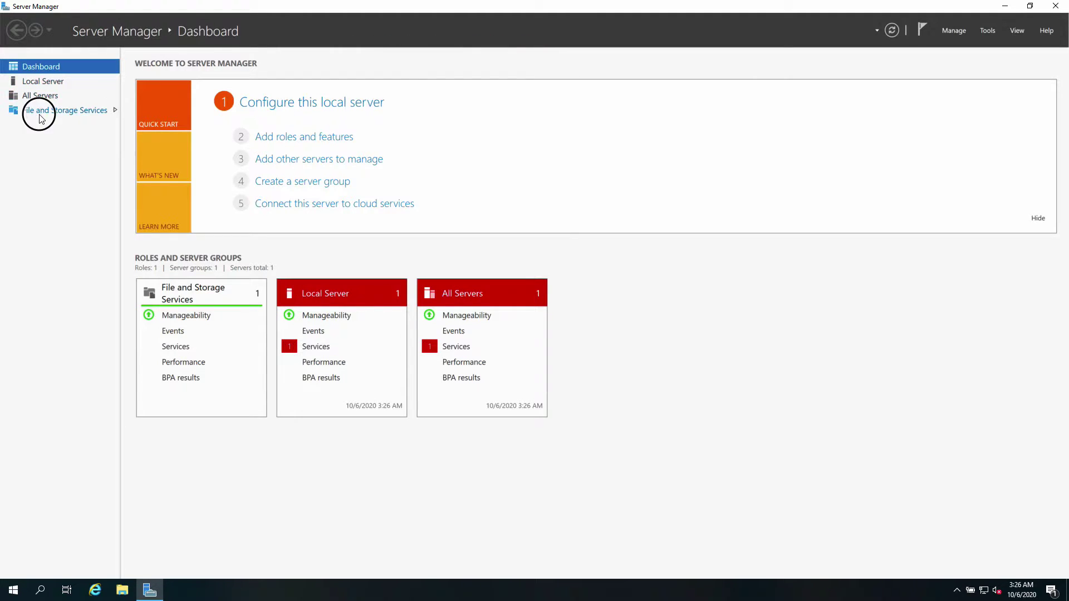
{"action": "left_click", "coordinate": [51, 140]}
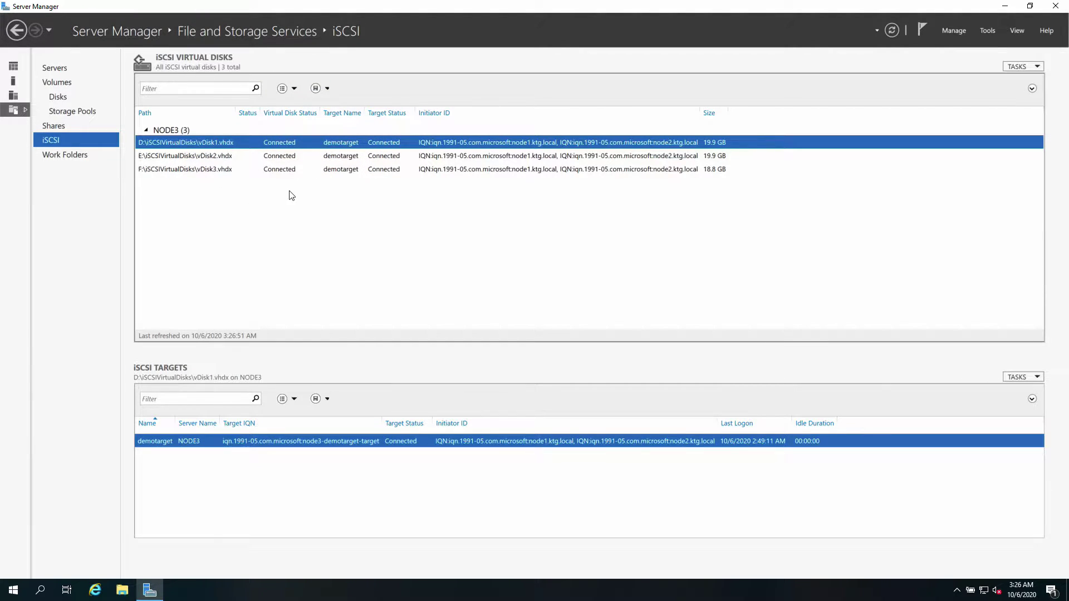
{"action": "left_click", "coordinate": [1056, 8]}
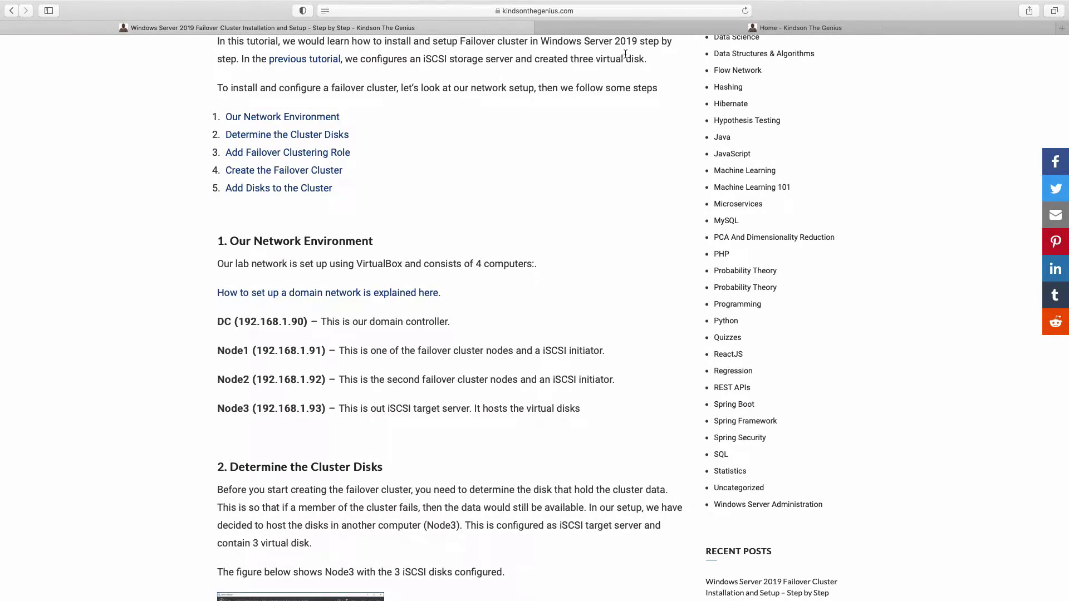
Step: Close Safari's Home tab, shrink the window, and move through Spaces past the diagram to NODE1
{"action": "left_click", "coordinate": [540, 28]}
{"action": "mouse_move", "coordinate": [187, 2]}
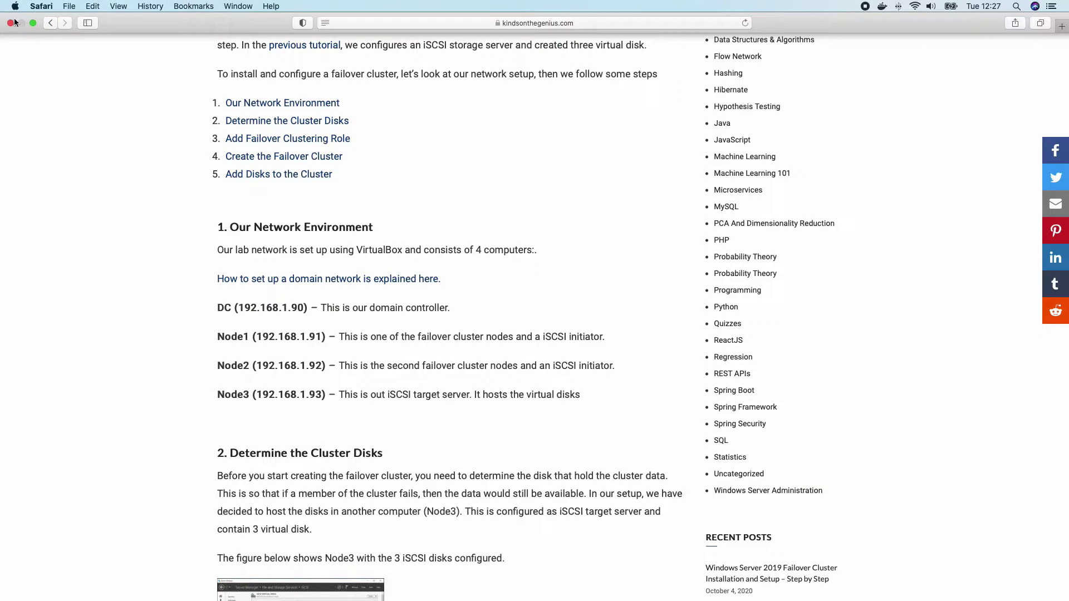
{"action": "left_click", "coordinate": [32, 23]}
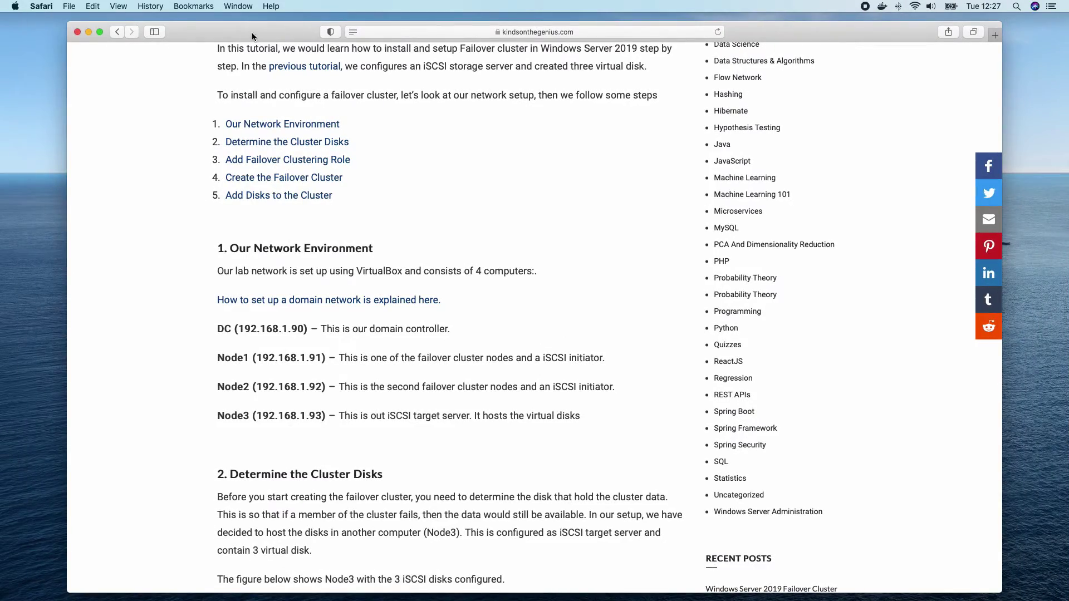
{"action": "key", "text": "F11"}
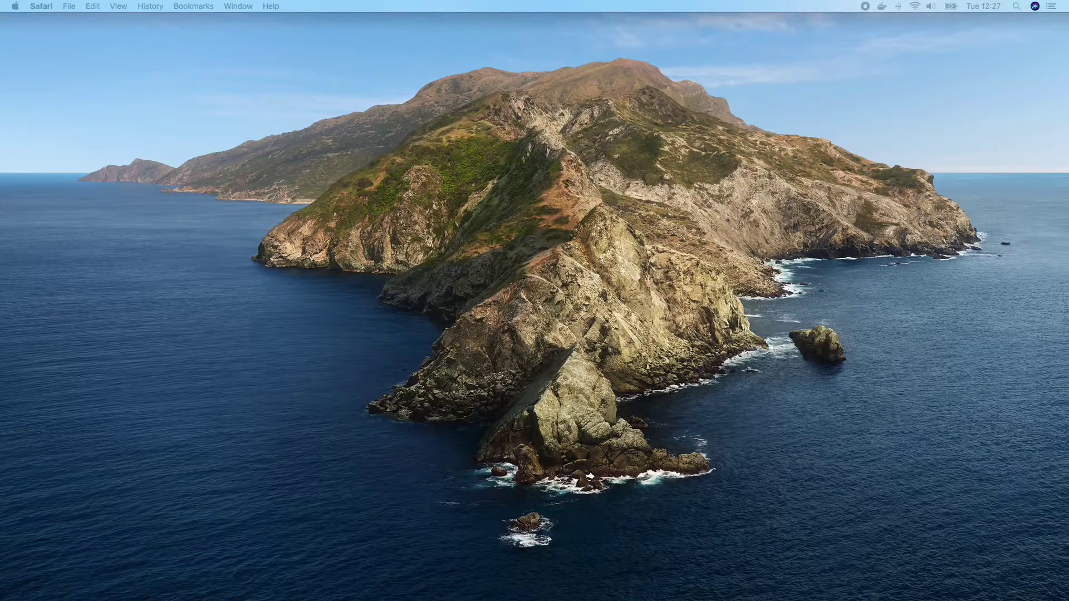
{"action": "key", "text": "ctrl+Right"}
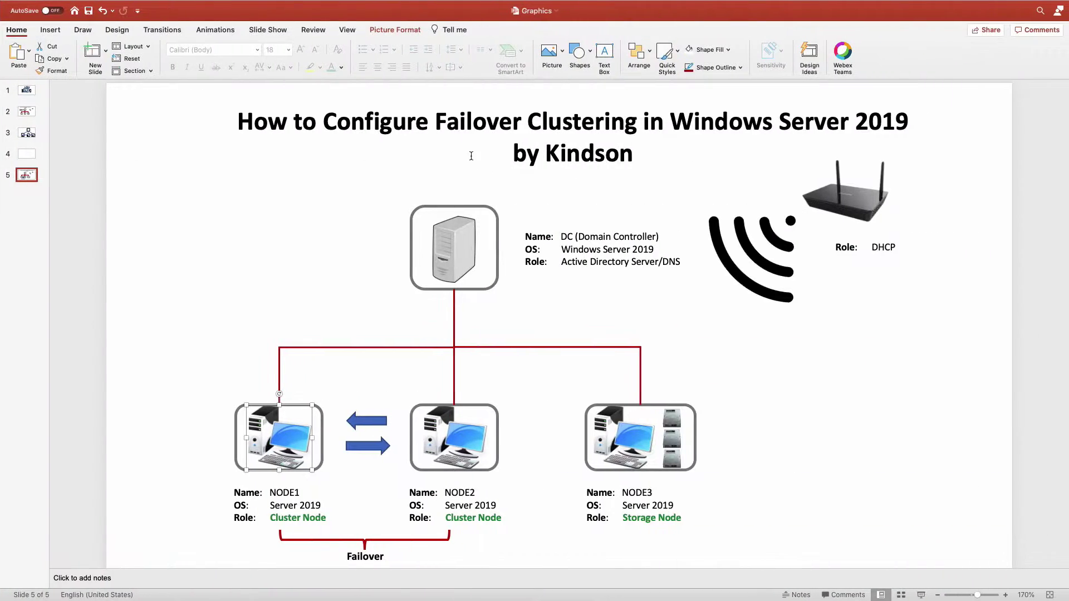
{"action": "key", "text": "ctrl+Right"}
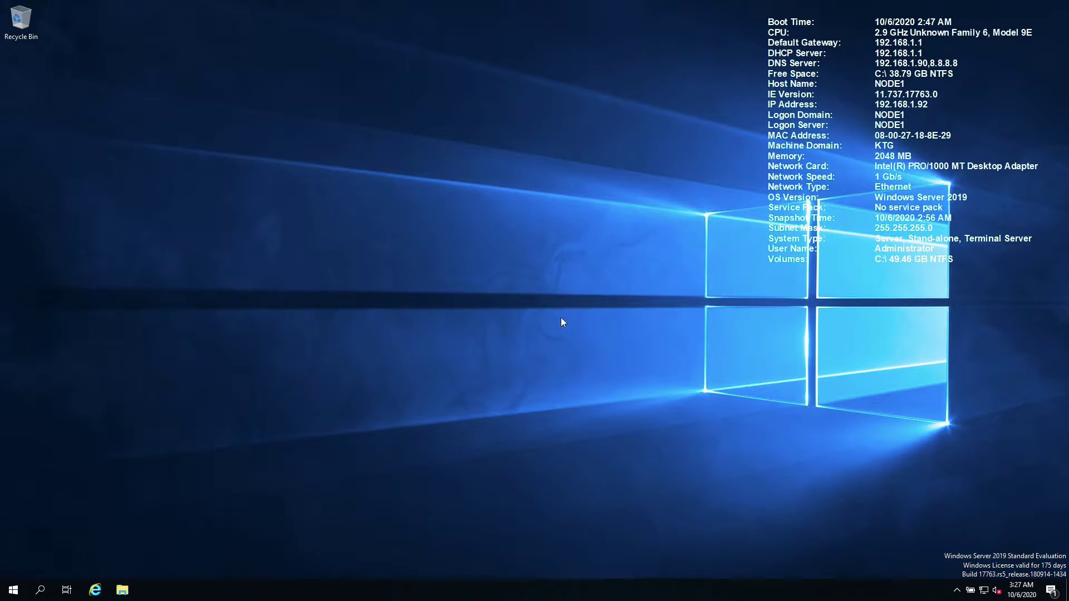
Step: Switch from NODE1 to the NODE3 VM desktop showing its F: ReFS volume
{"action": "key", "text": "ctrl+Up"}
{"action": "left_click", "coordinate": [640, 39]}
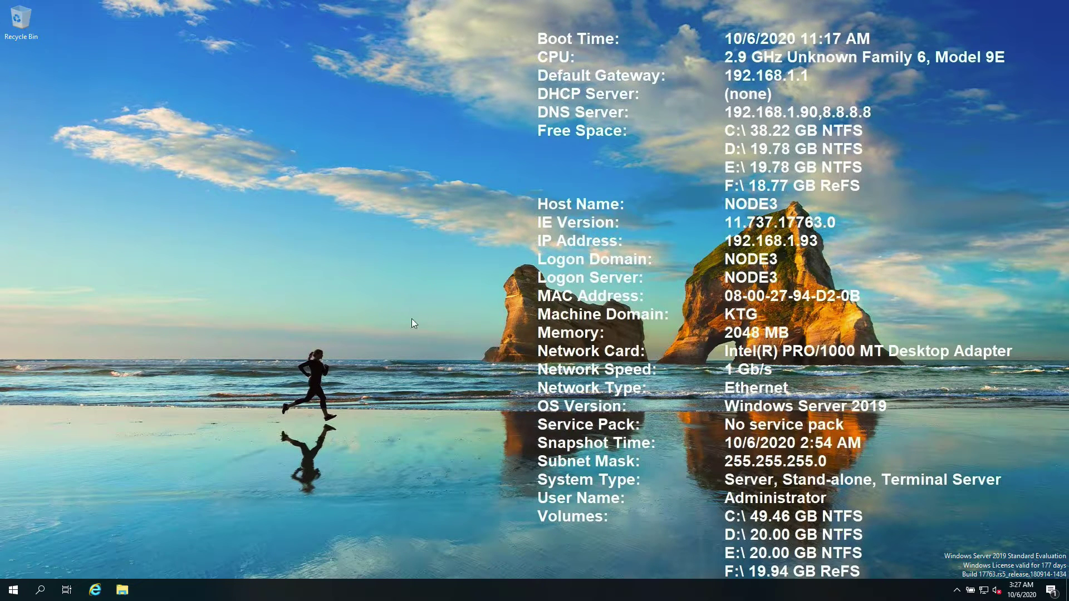
Step: Check This PC on NODE3 shows Disk1 (D:), Disk2 (E:), Disk3 (F:) at 19.9 GB each, then minimize
{"action": "left_click", "coordinate": [132, 593]}
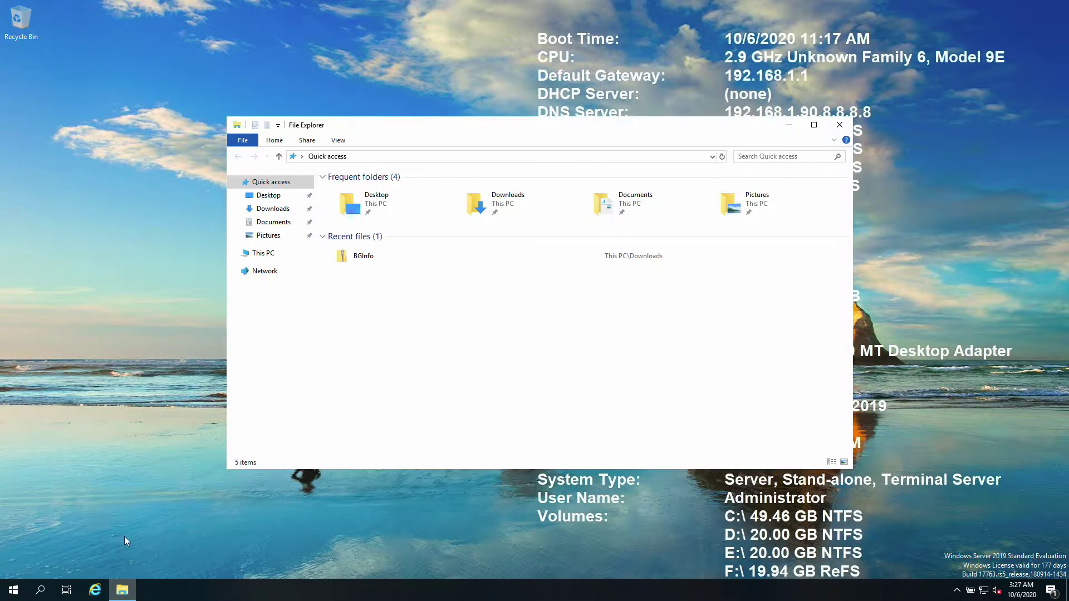
{"action": "double_click", "coordinate": [358, 124]}
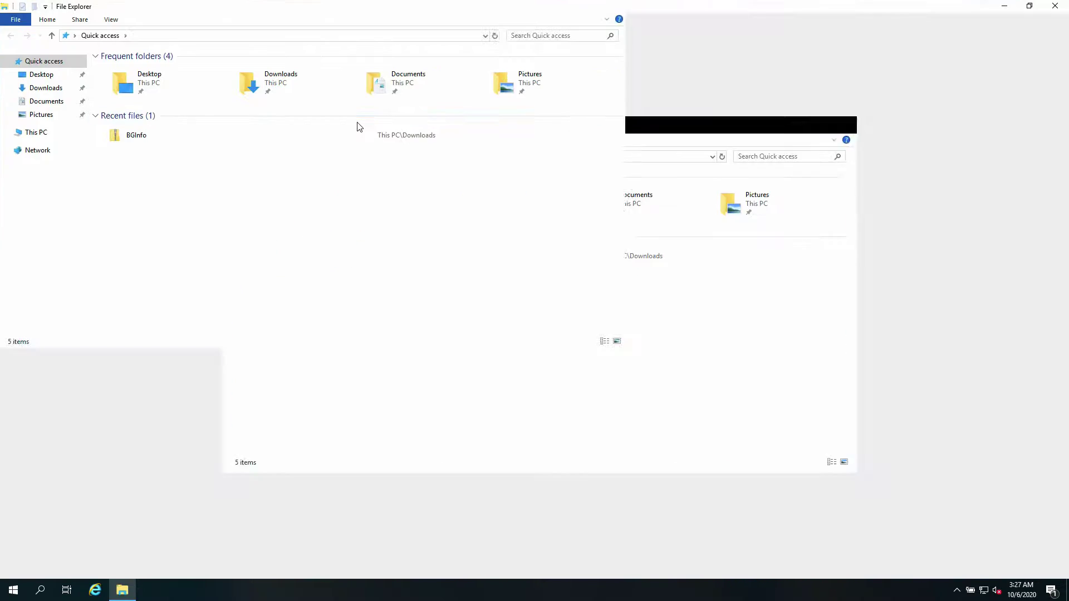
{"action": "left_click", "coordinate": [54, 134]}
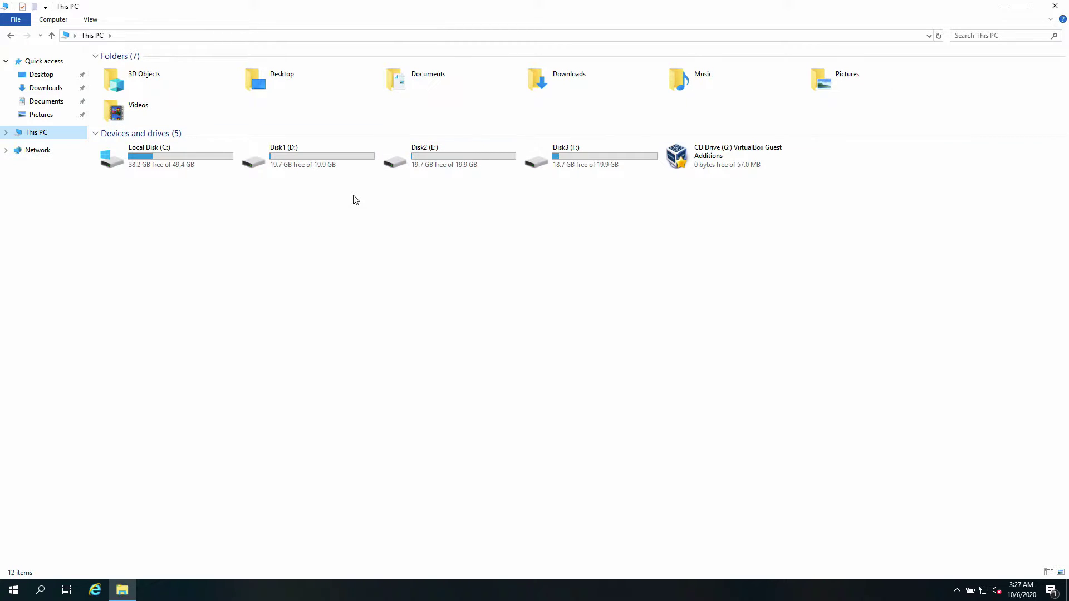
{"action": "left_click", "coordinate": [1005, 6]}
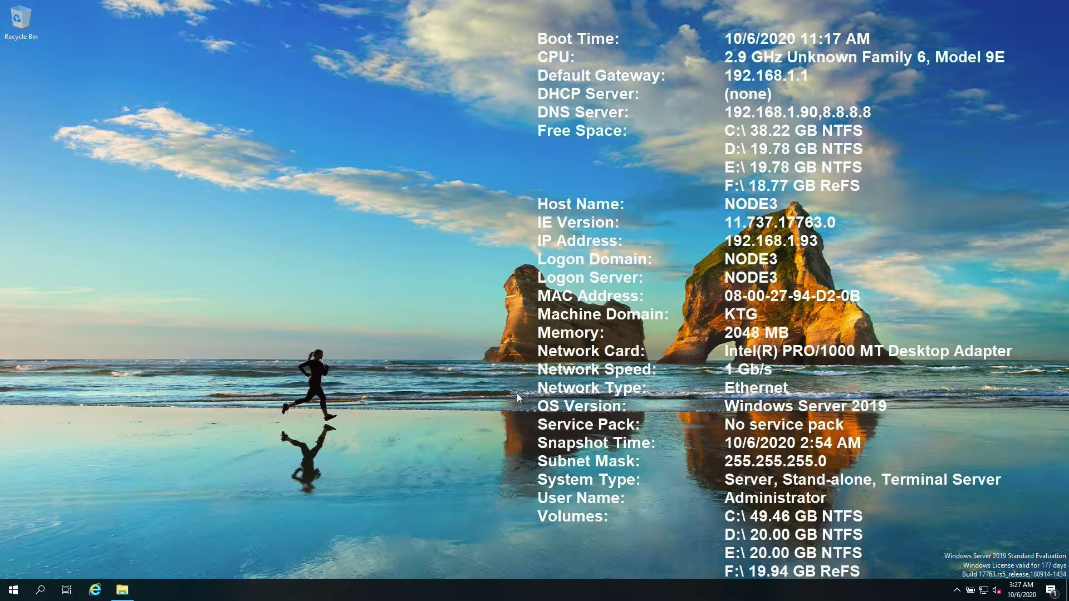
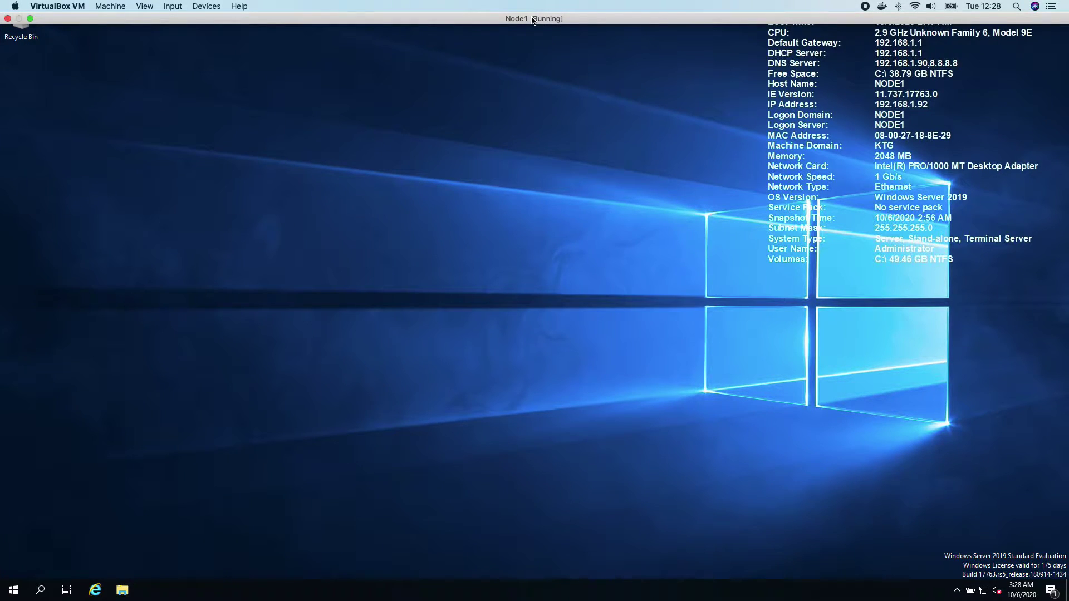
Step: Launch Server Manager from NODE1's Start menu, then move to the Safari tutorial desktop
{"action": "left_click", "coordinate": [9, 591]}
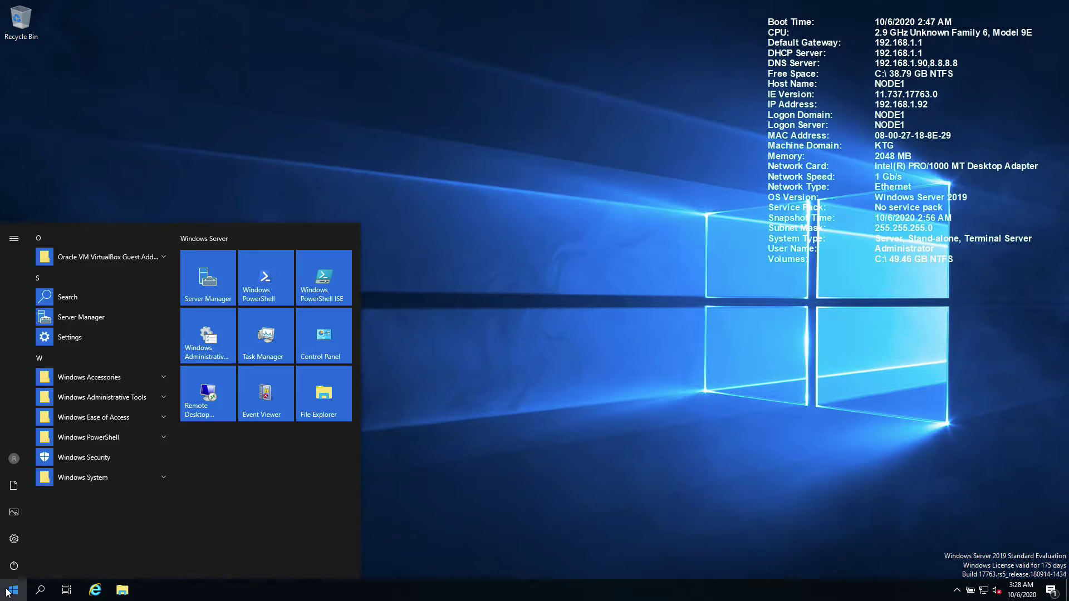
{"action": "left_click", "coordinate": [209, 278]}
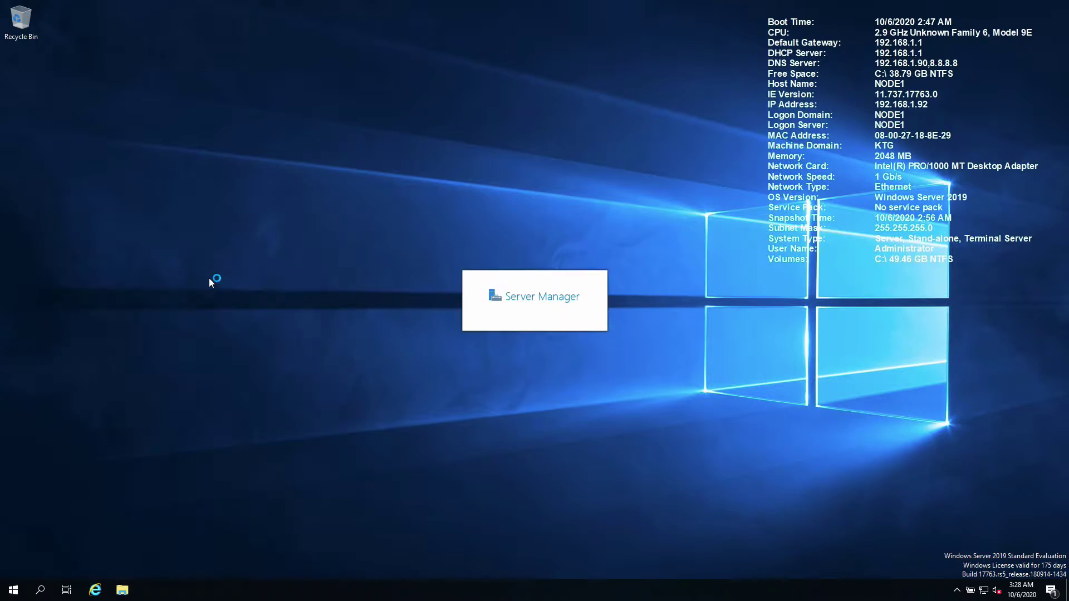
{"action": "key", "text": "ctrl+Left"}
{"action": "key", "text": "ctrl+Left"}
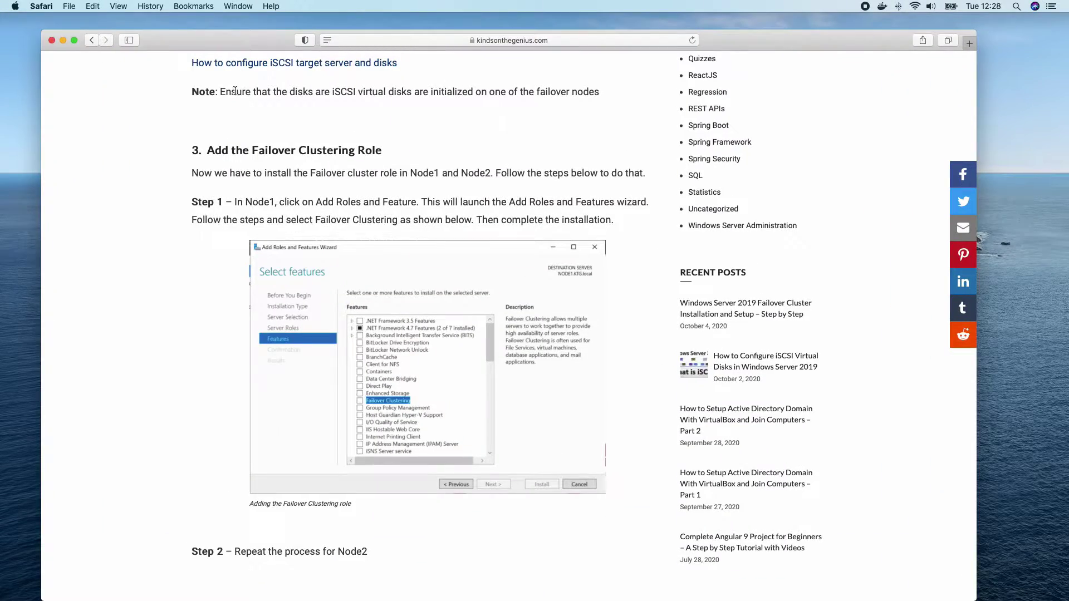
Step: Read step 3, Add the Failover Clustering Role, in full-screen Safari, then return to NODE1
{"action": "left_click", "coordinate": [73, 40]}
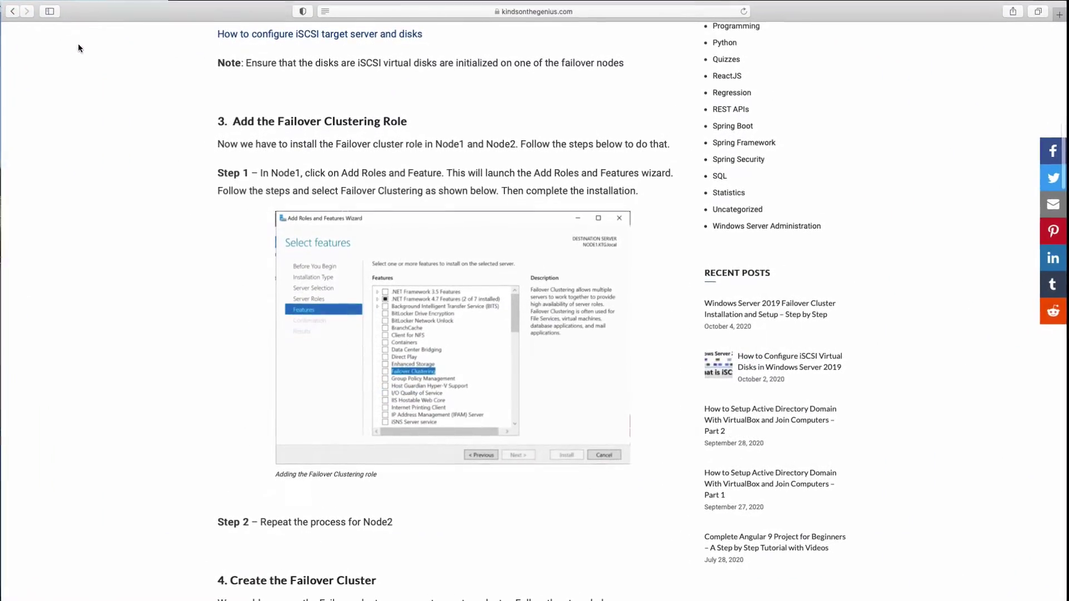
{"action": "scroll", "coordinate": [377, 318], "scroll_direction": "down", "scroll_amount": 5}
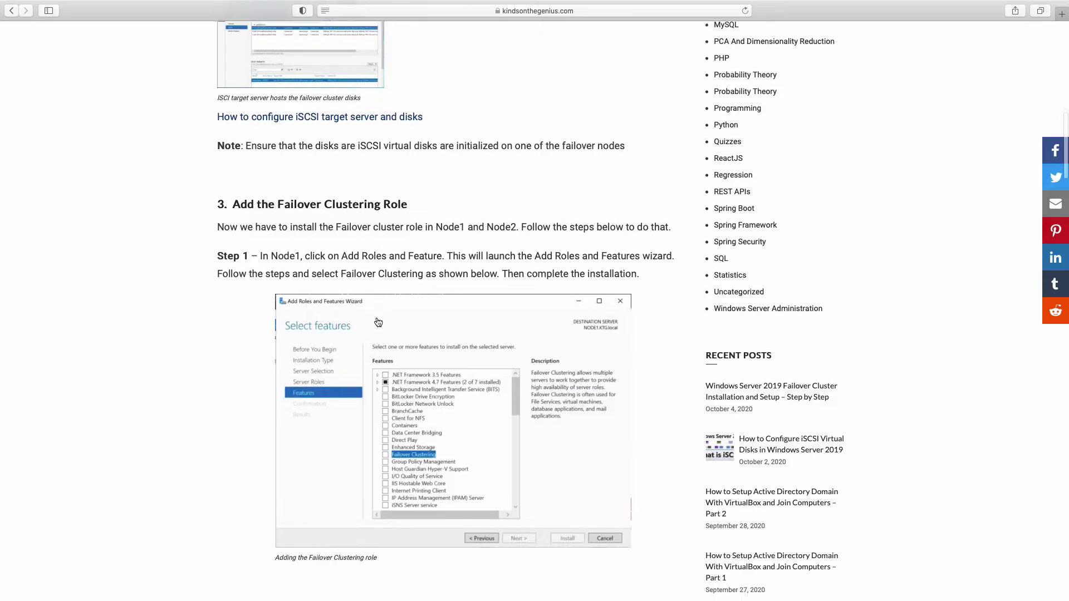
{"action": "key", "text": "ctrl+Up"}
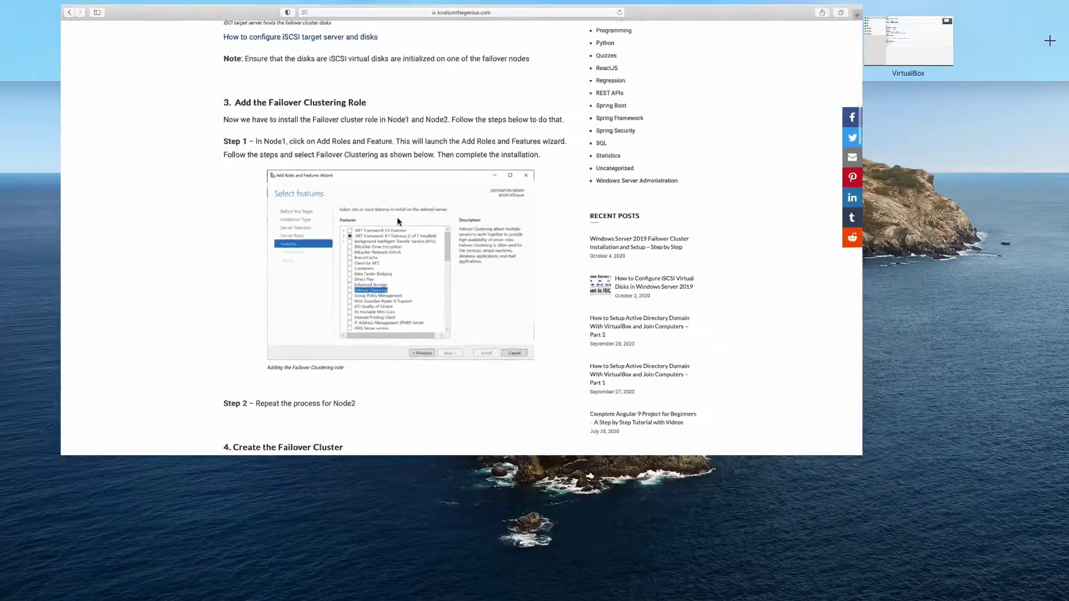
{"action": "left_click", "coordinate": [481, 45]}
Step: Dismiss the Admin Center prompt and advance the Add Roles and Features wizard to Features
{"action": "left_click", "coordinate": [311, 50]}
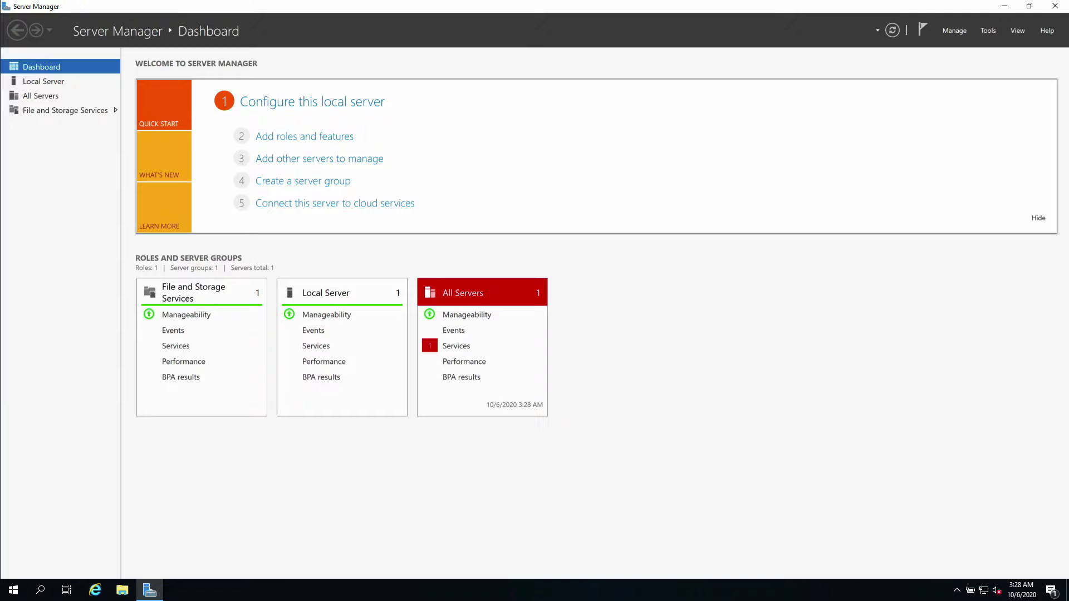
{"action": "left_click", "coordinate": [299, 137]}
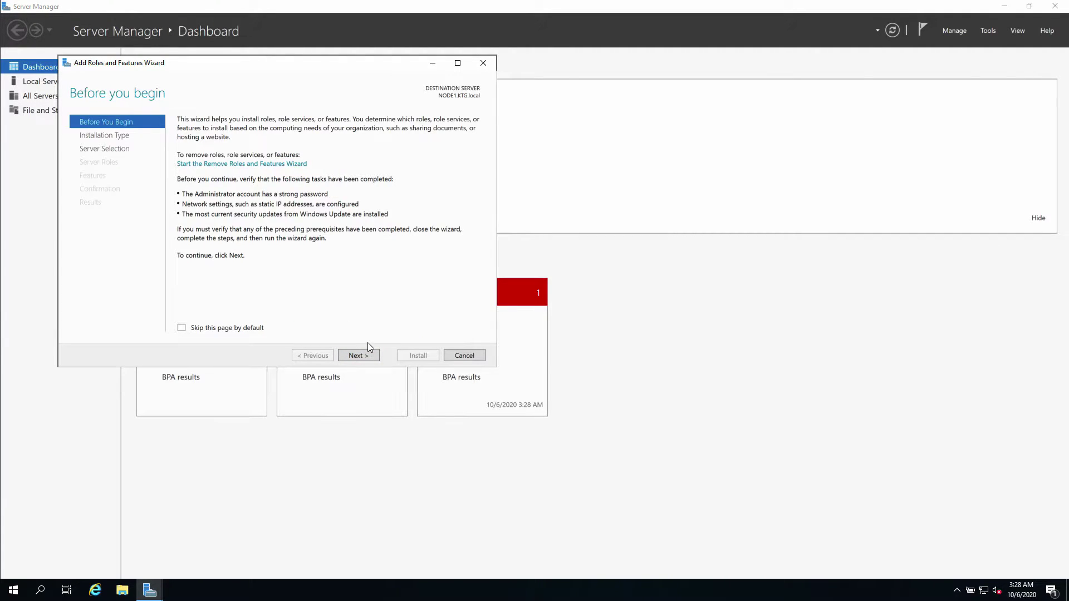
{"action": "left_click", "coordinate": [356, 356]}
{"action": "left_click", "coordinate": [356, 356]}
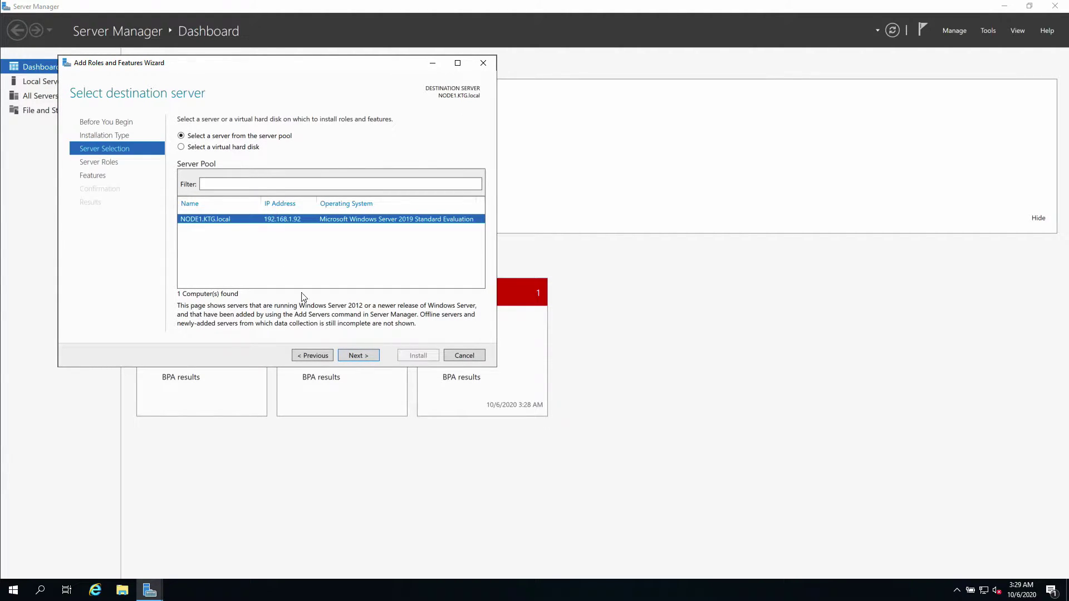
{"action": "left_click", "coordinate": [354, 358]}
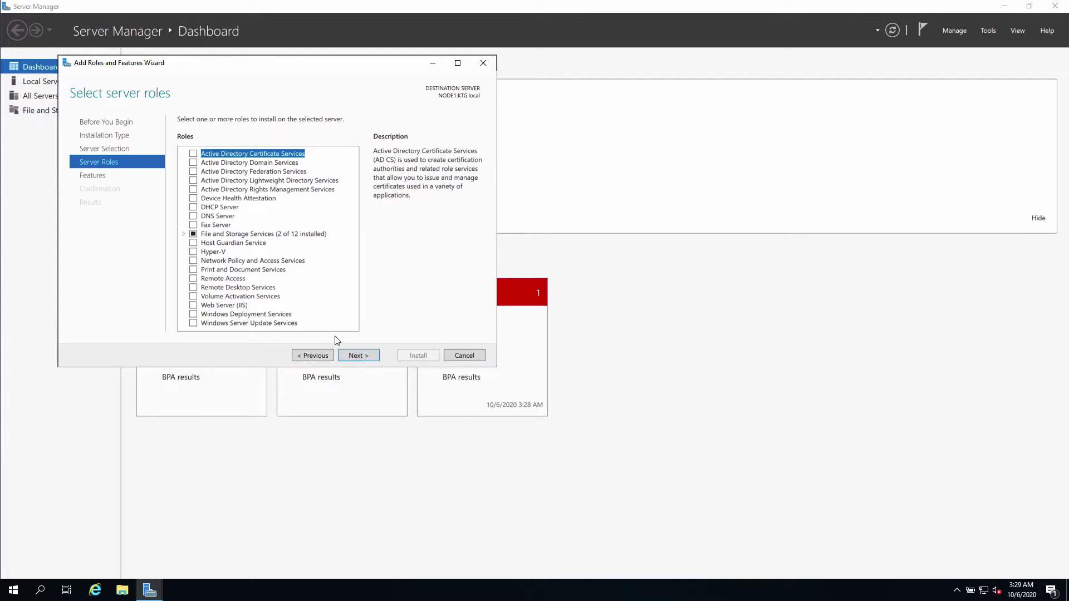
{"action": "left_click", "coordinate": [359, 356]}
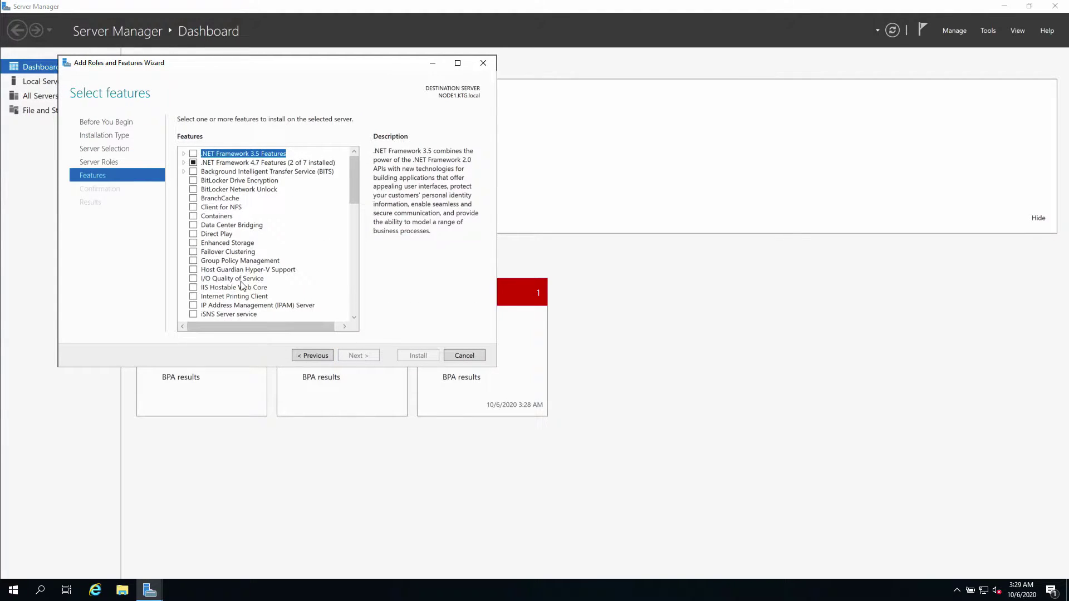
Step: Select Failover Clustering with its management tools, install it on NODE1, and move to NODE2
{"action": "left_click", "coordinate": [193, 253]}
{"action": "left_click", "coordinate": [305, 303]}
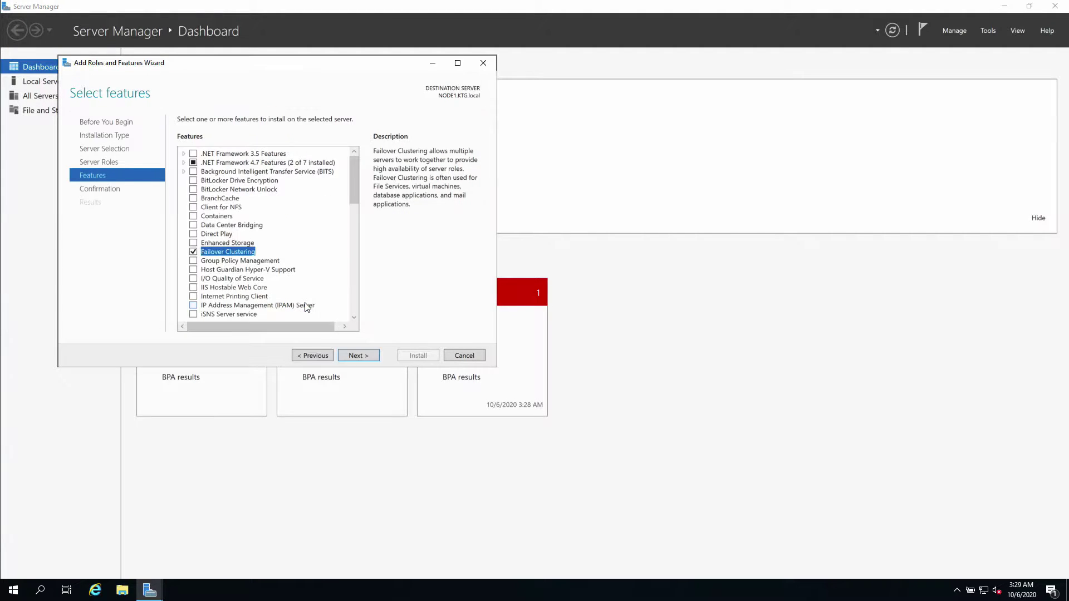
{"action": "left_click", "coordinate": [362, 356]}
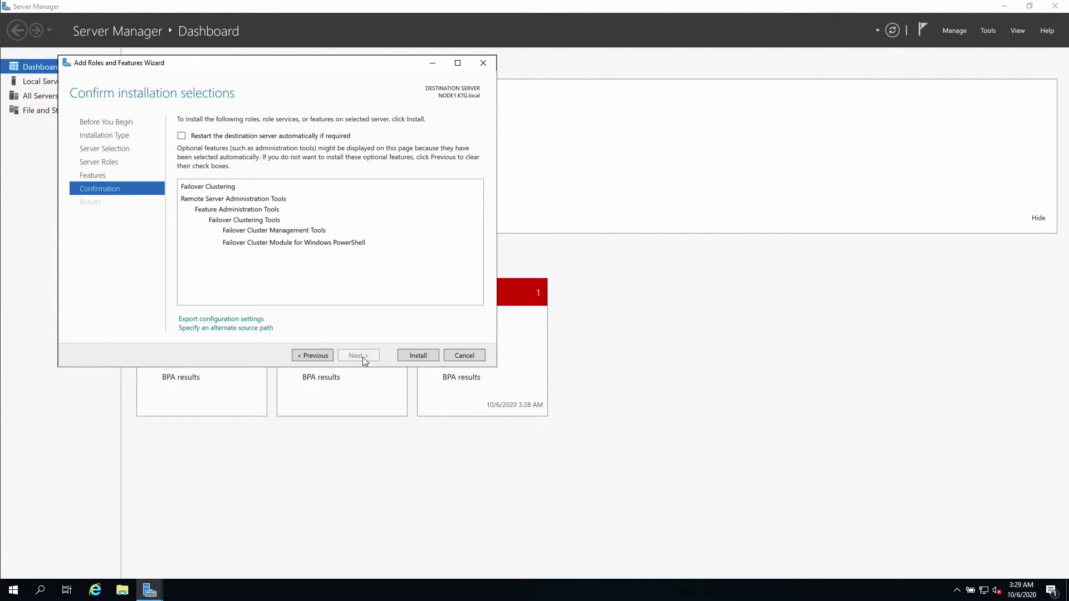
{"action": "left_click", "coordinate": [430, 356]}
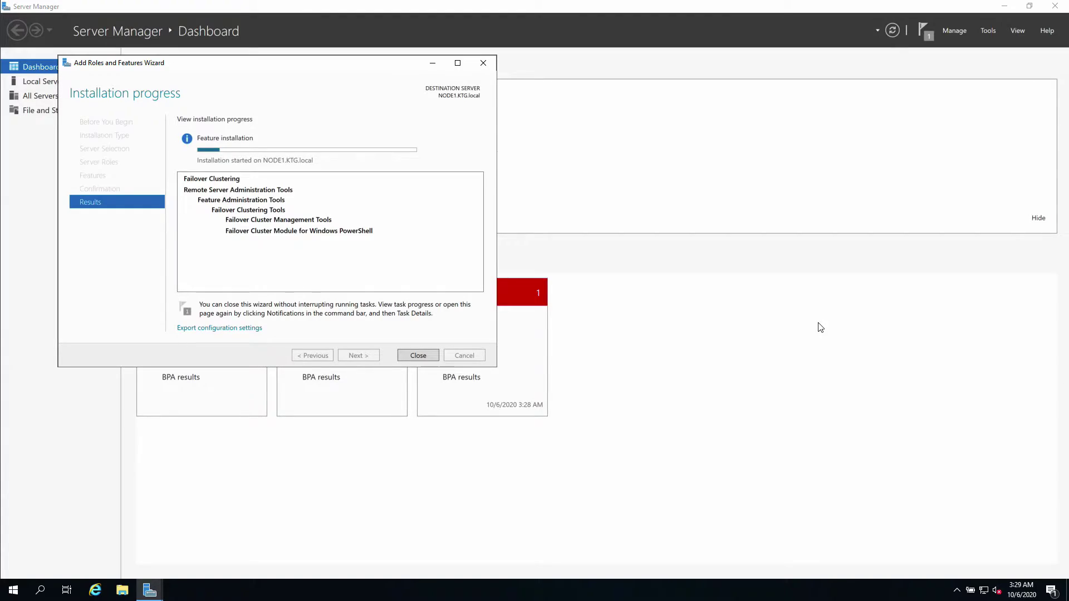
{"action": "key", "text": "ctrl+Up"}
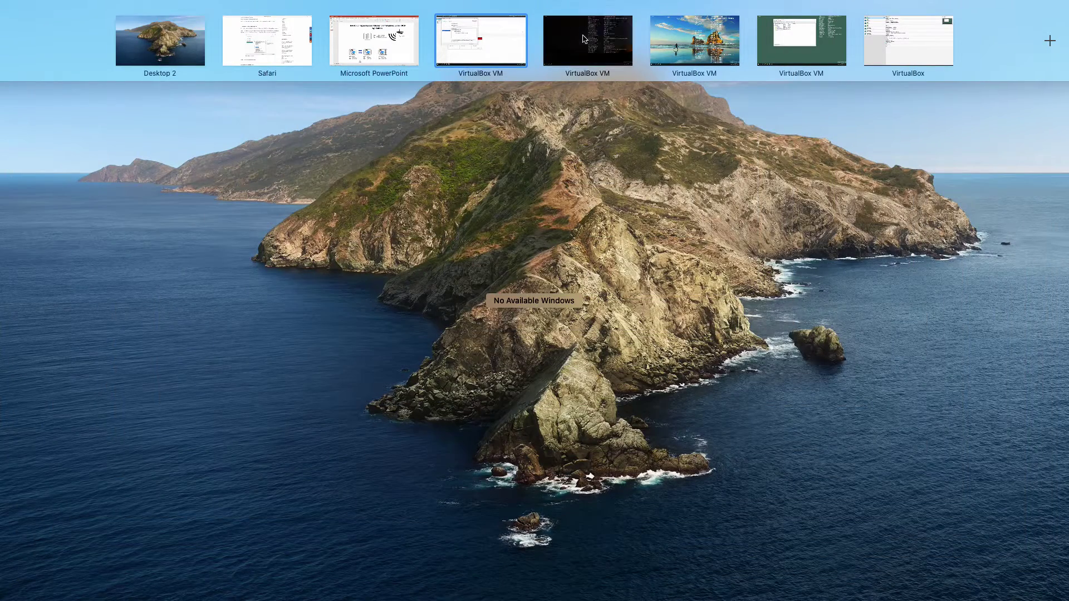
{"action": "left_click", "coordinate": [585, 51]}
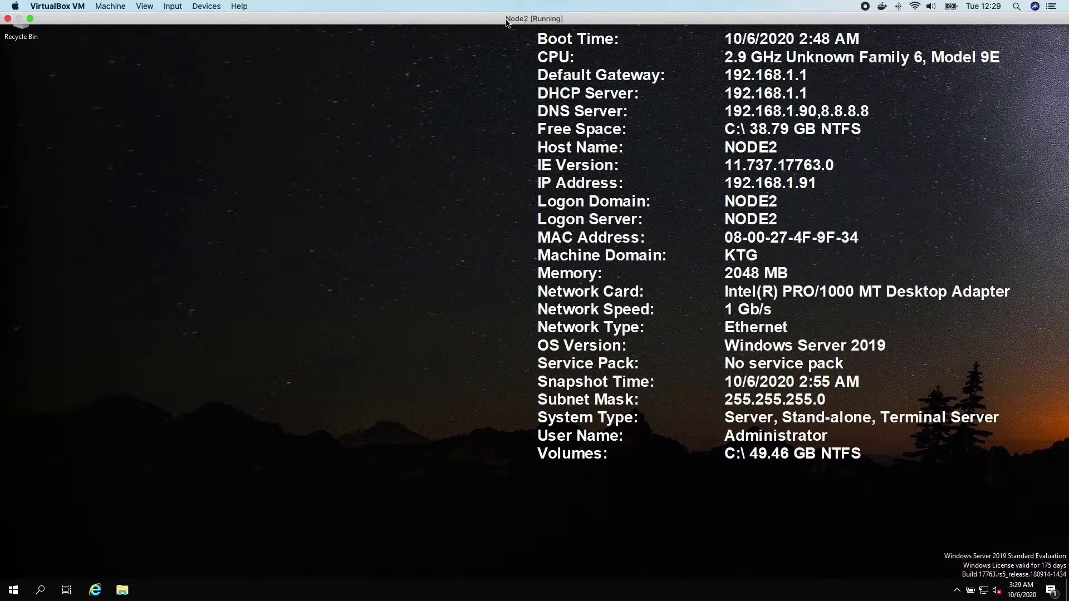
Step: Open Server Manager on NODE2 and advance the Add Roles and Features wizard to Features
{"action": "left_click", "coordinate": [16, 590]}
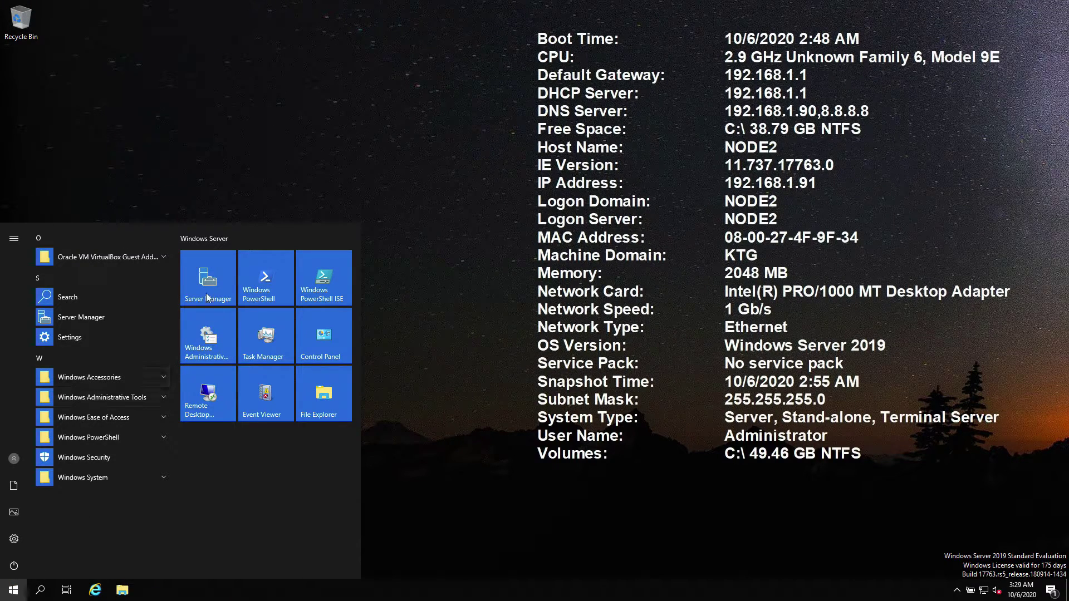
{"action": "left_click", "coordinate": [207, 283]}
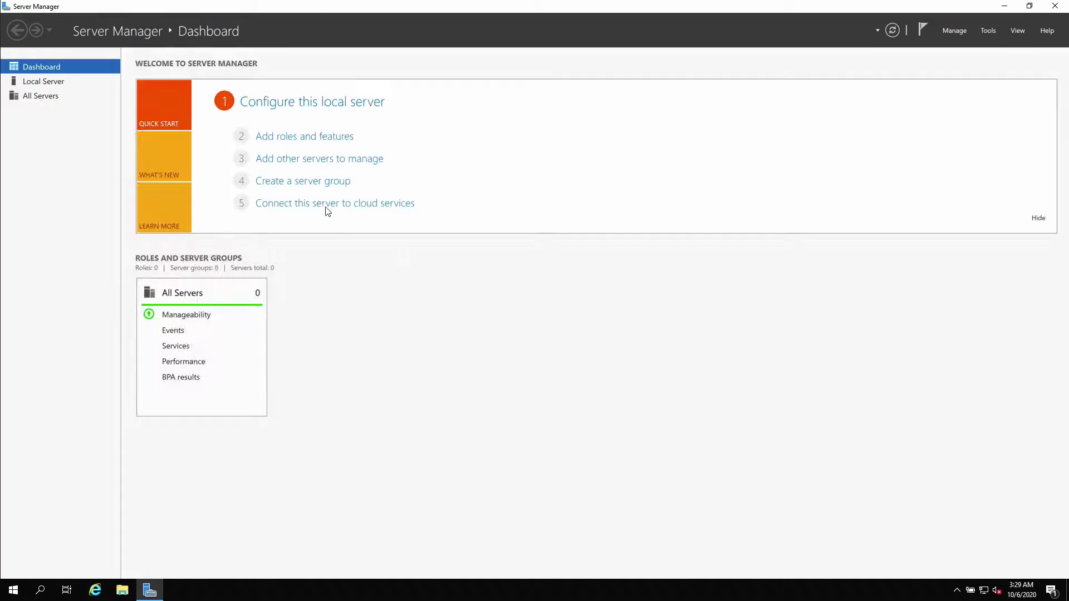
{"action": "left_click", "coordinate": [295, 136]}
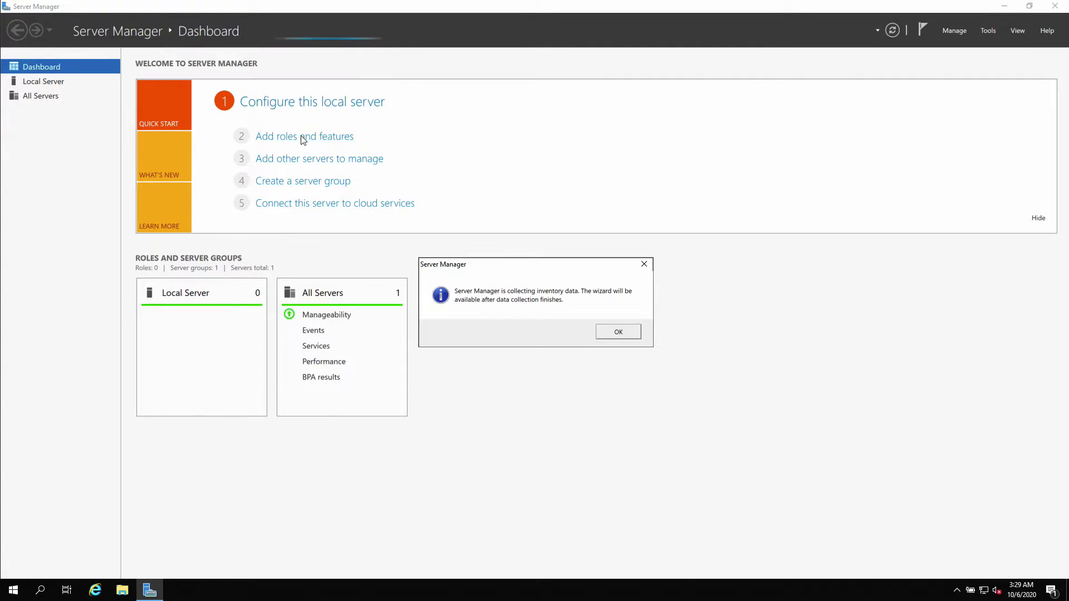
{"action": "left_click", "coordinate": [618, 332]}
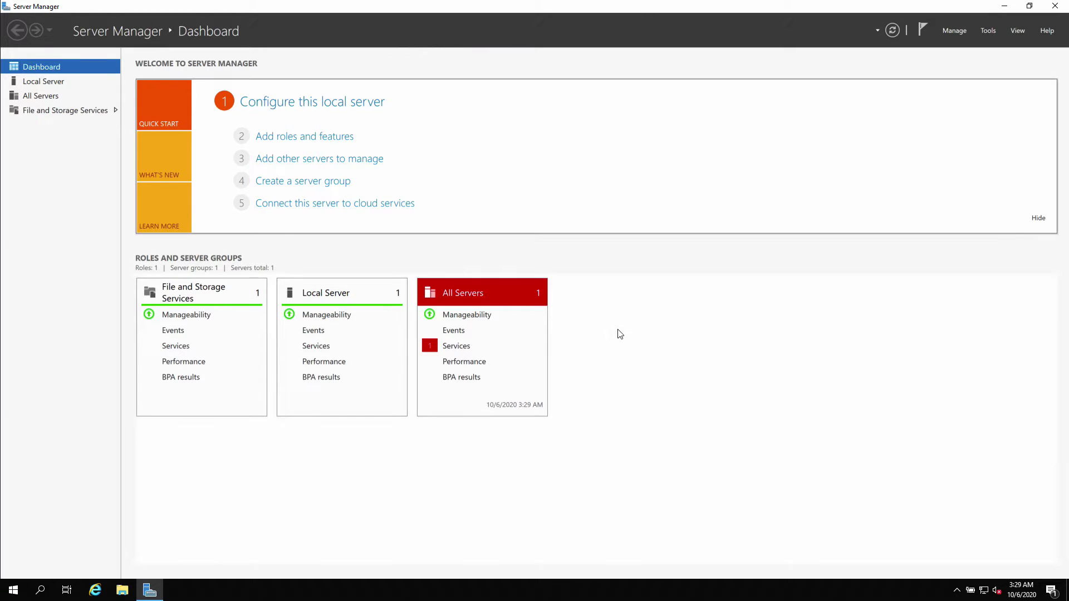
{"action": "left_click", "coordinate": [307, 136]}
{"action": "left_click", "coordinate": [358, 351]}
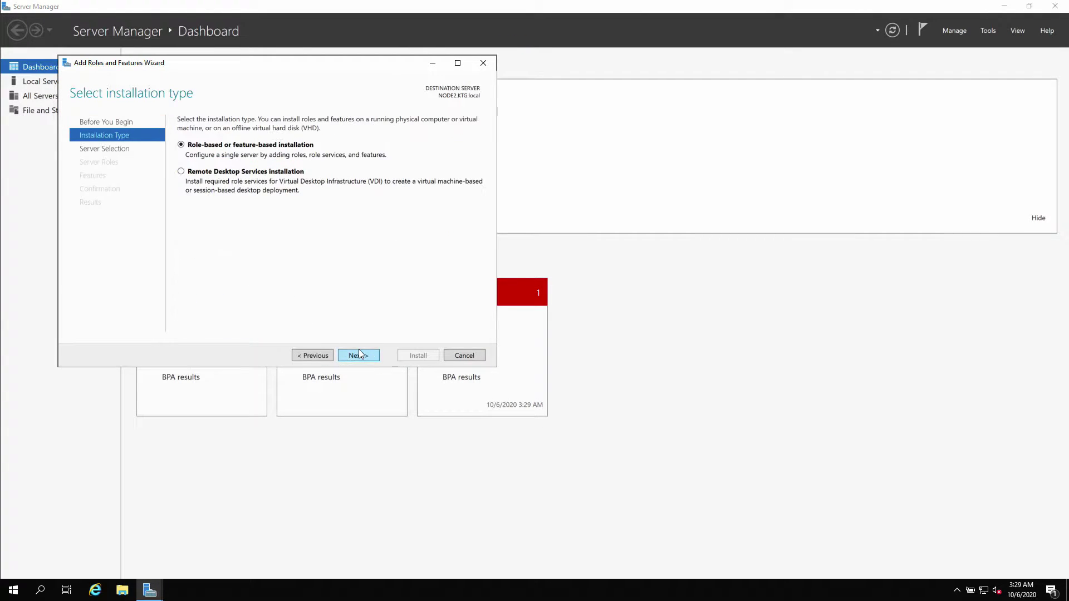
{"action": "left_click", "coordinate": [358, 351]}
{"action": "left_click", "coordinate": [358, 354]}
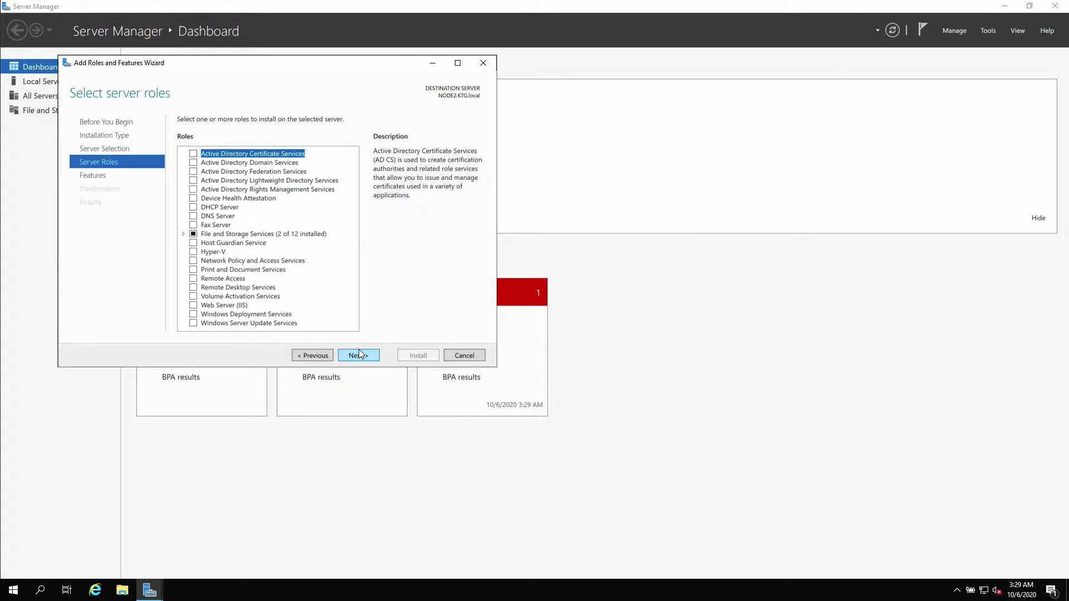
{"action": "left_click", "coordinate": [358, 351]}
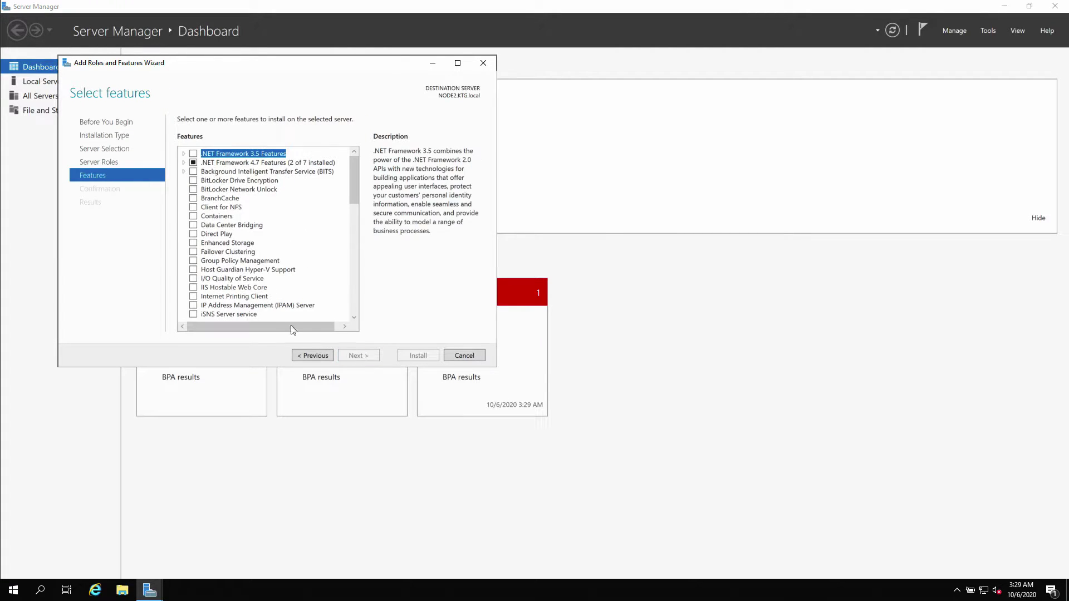
Step: Install Failover Clustering with its management tools on NODE2 and close the wizard
{"action": "left_click", "coordinate": [195, 253]}
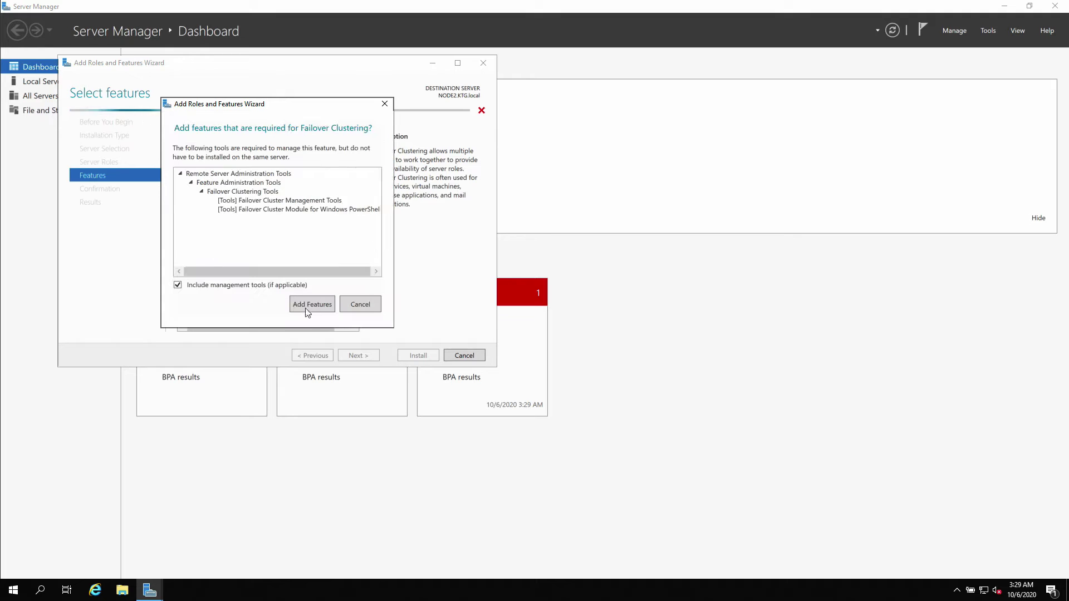
{"action": "left_click", "coordinate": [311, 304]}
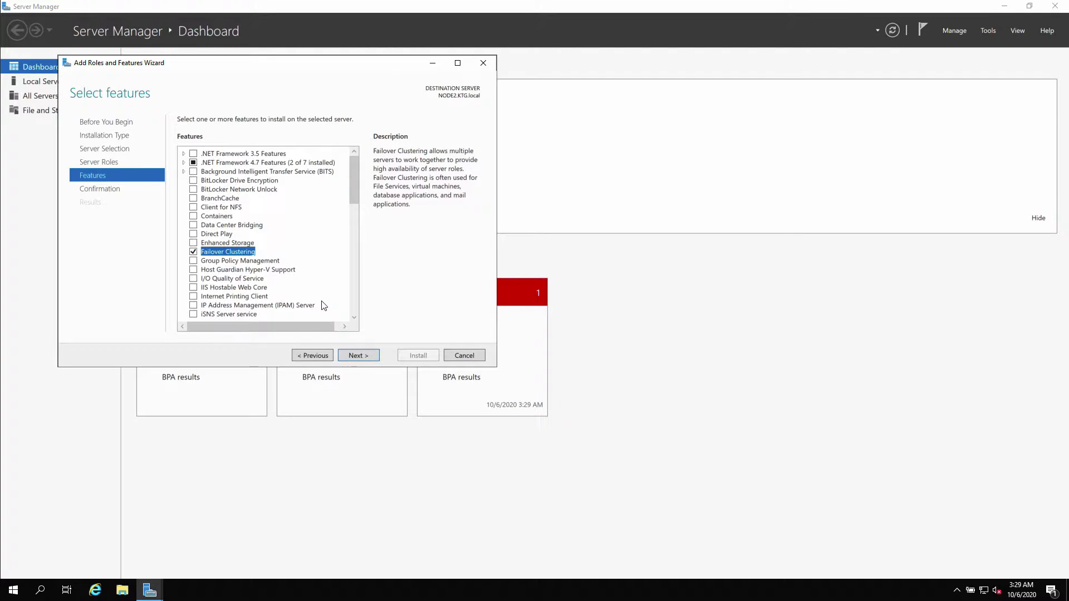
{"action": "left_click", "coordinate": [363, 358]}
{"action": "left_click", "coordinate": [414, 358]}
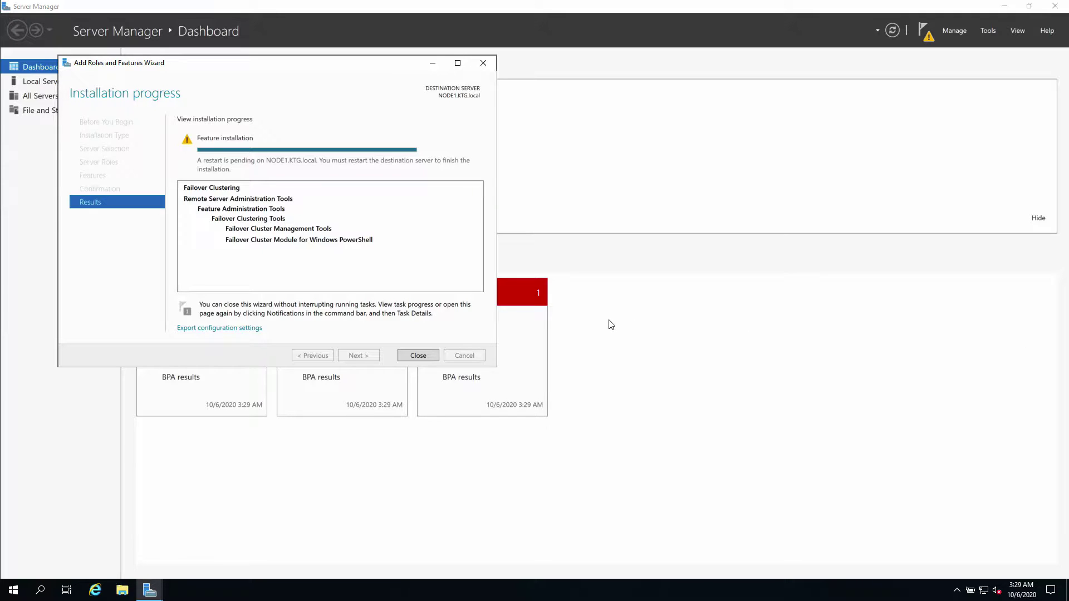
{"action": "left_click", "coordinate": [417, 356]}
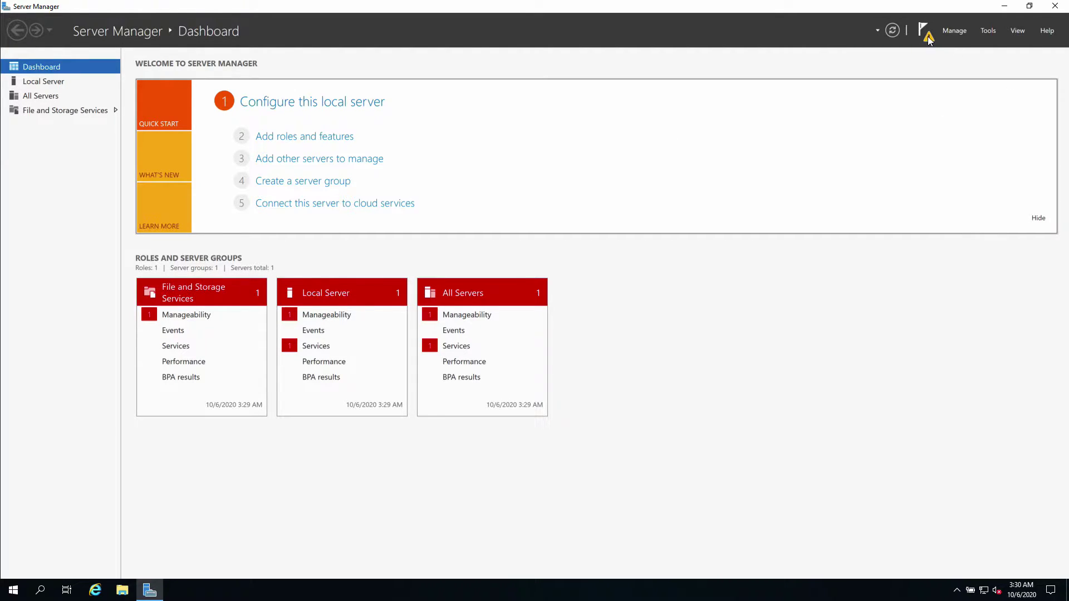
Step: Restart NODE1 from the Start menu's power options
{"action": "left_click", "coordinate": [14, 594]}
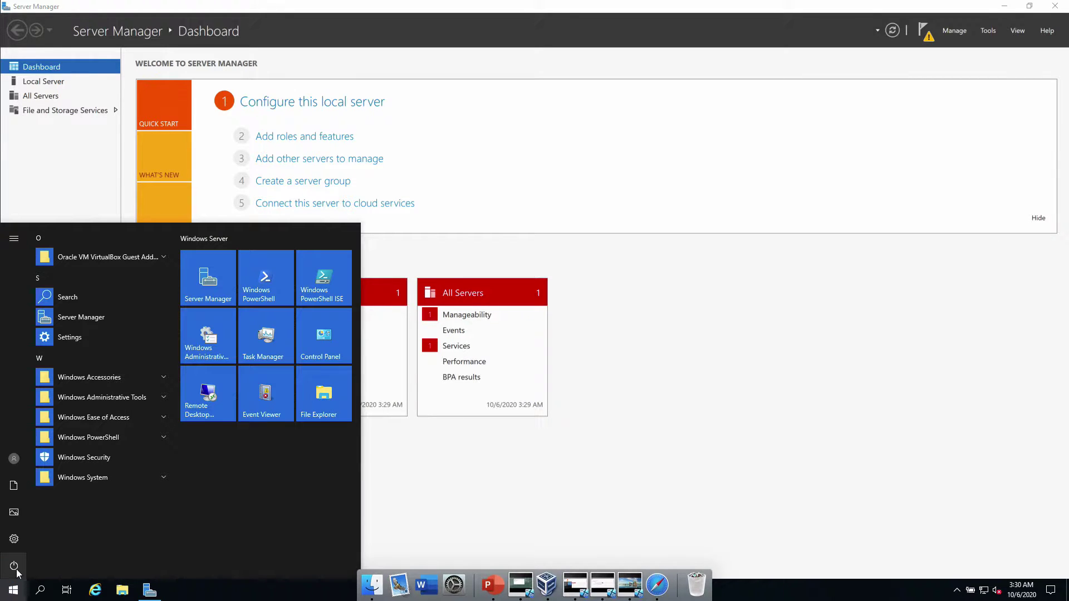
{"action": "left_click", "coordinate": [16, 569]}
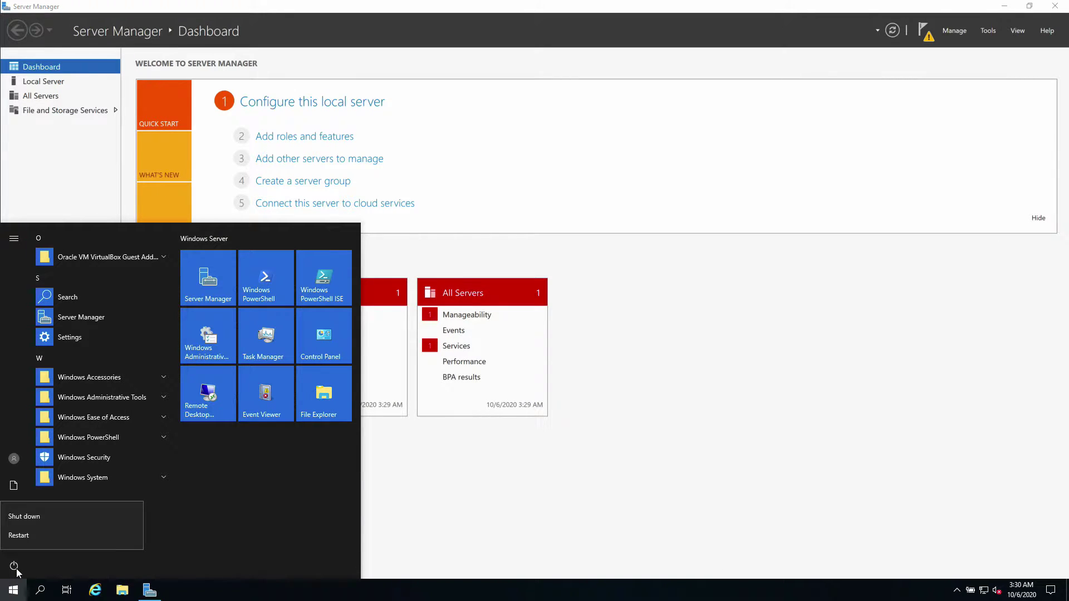
{"action": "left_click", "coordinate": [25, 541]}
{"action": "left_click", "coordinate": [161, 534]}
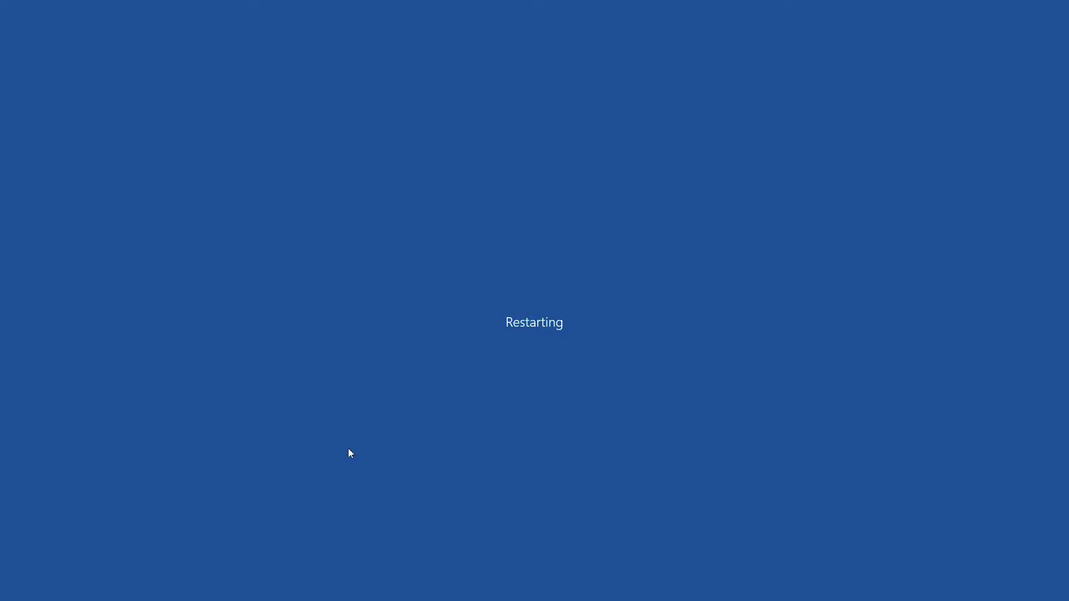
Step: On NODE2, close the finished installation wizard and restart the server
{"action": "key", "text": "ctrl+Up"}
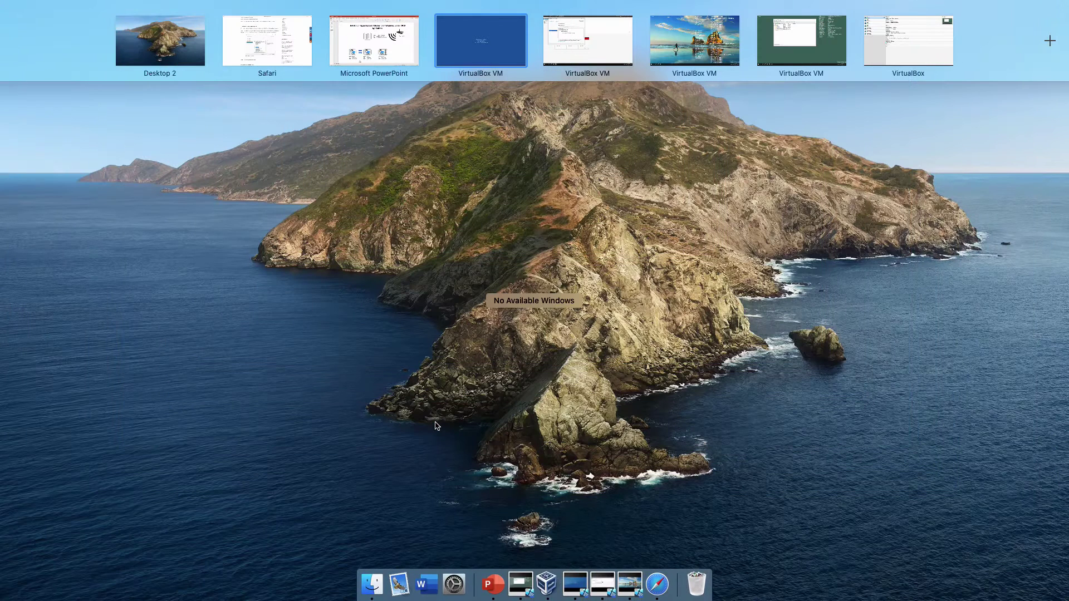
{"action": "left_click", "coordinate": [590, 60]}
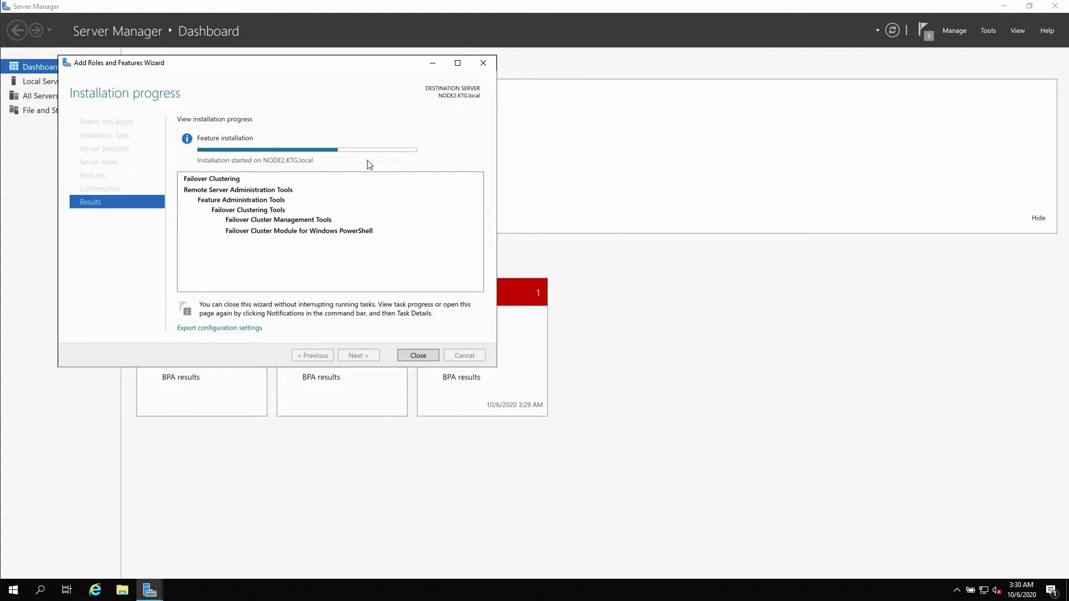
{"action": "key", "text": "ctrl+Left"}
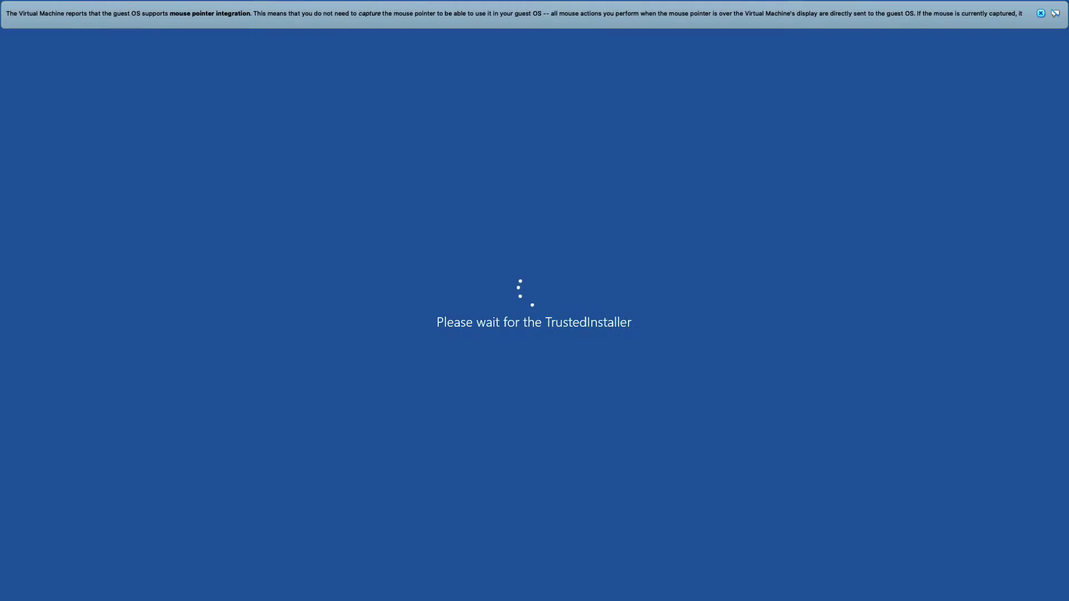
{"action": "left_click", "coordinate": [1040, 14]}
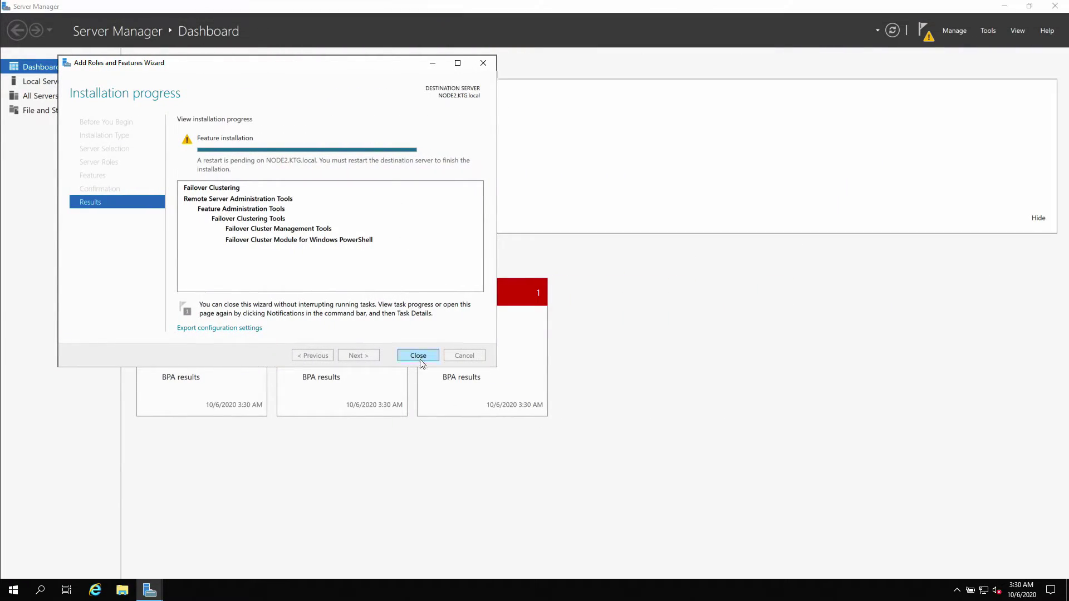
{"action": "left_click", "coordinate": [419, 357]}
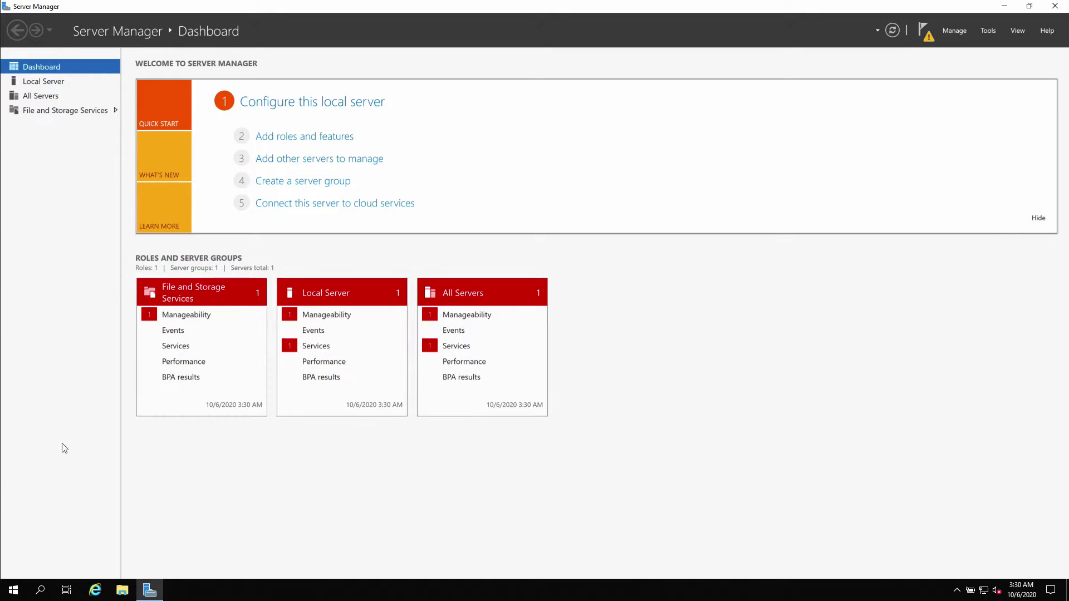
{"action": "left_click", "coordinate": [12, 589]}
{"action": "left_click", "coordinate": [14, 567]}
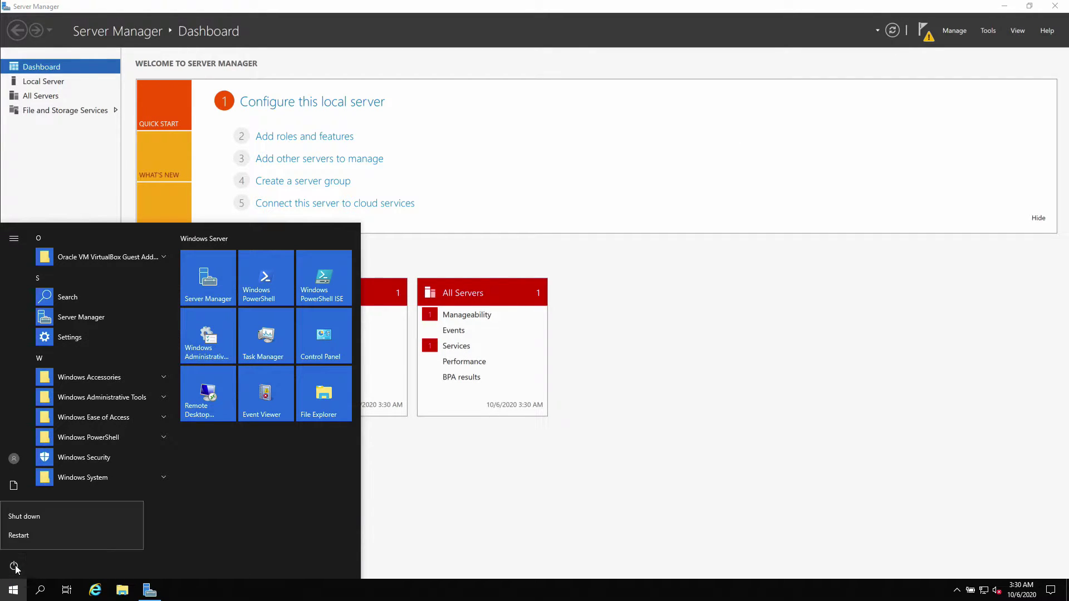
{"action": "left_click", "coordinate": [29, 533]}
{"action": "left_click", "coordinate": [172, 533]}
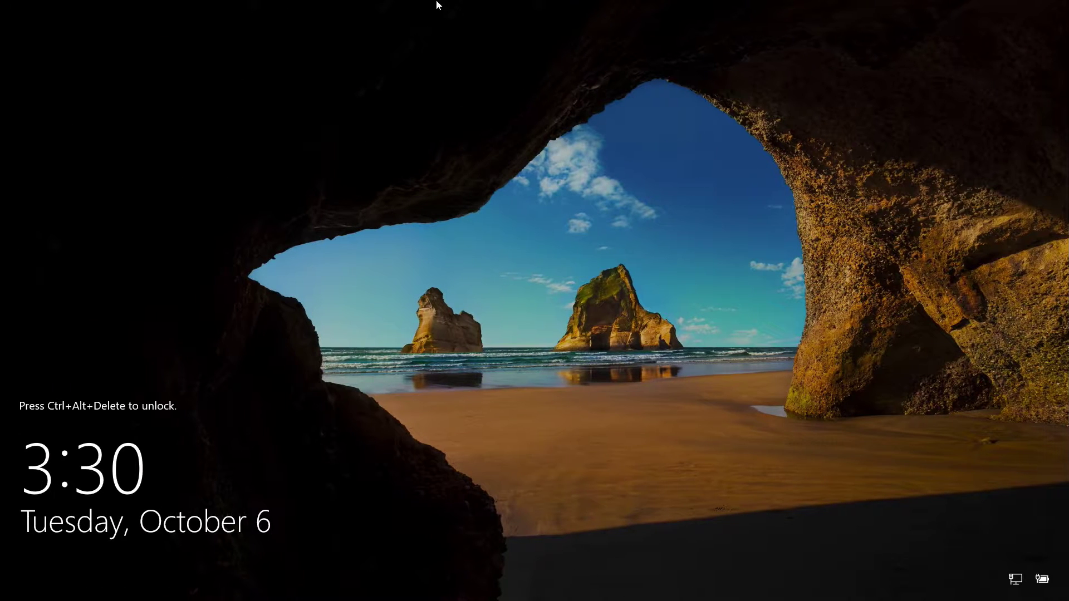
Step: Send Ctrl-Alt-Del to Node1, sign in with the Administrator password, and dismiss the Admin Center prompt
{"action": "mouse_move", "coordinate": [437, 5]}
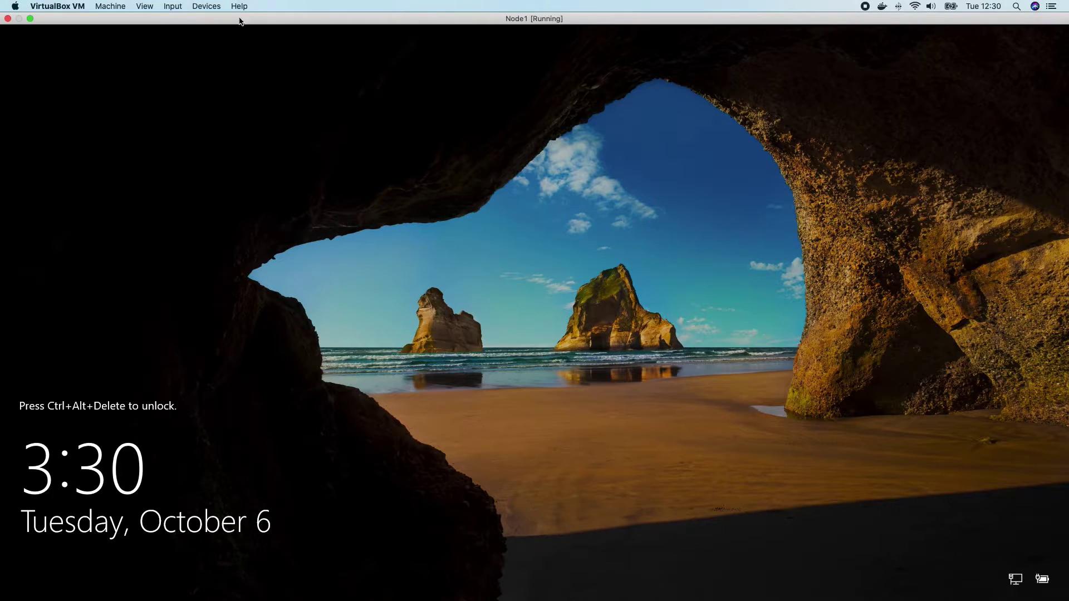
{"action": "left_click", "coordinate": [182, 6]}
{"action": "mouse_move", "coordinate": [190, 20]}
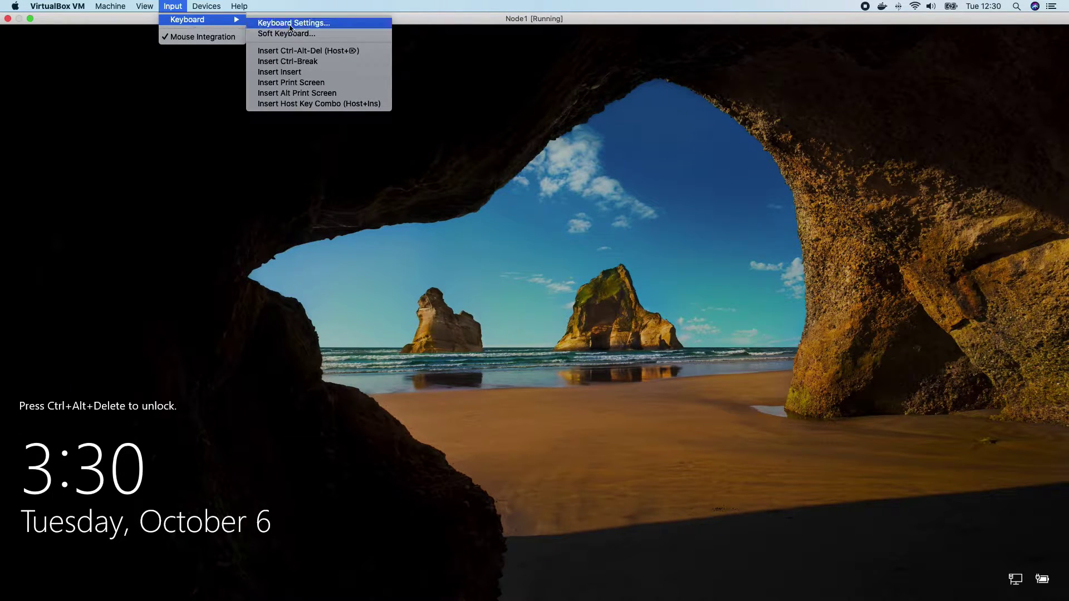
{"action": "left_click", "coordinate": [310, 51]}
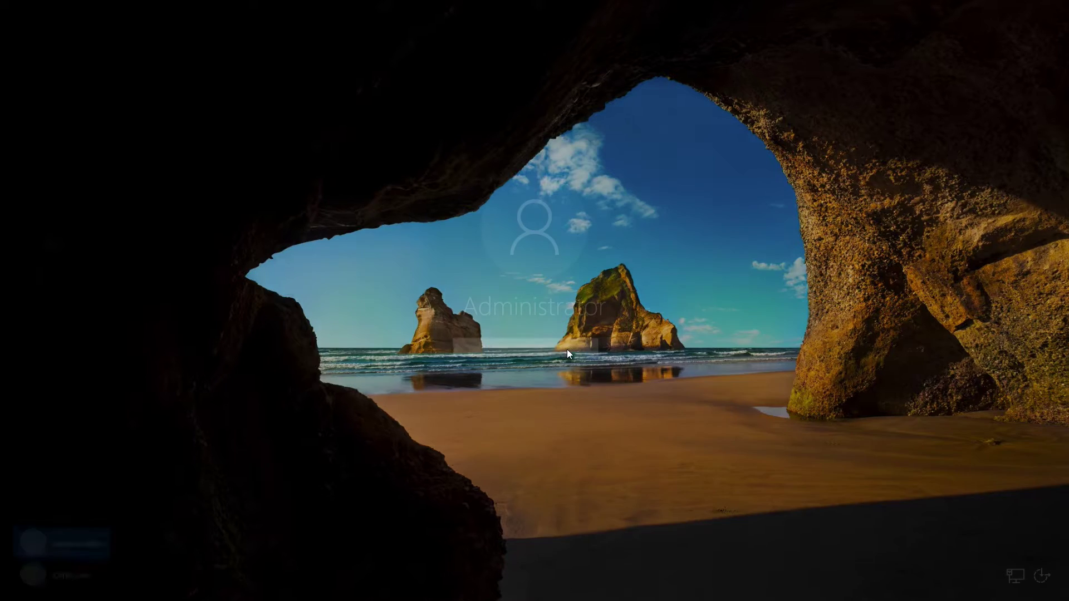
{"action": "type", "text": "*****"}
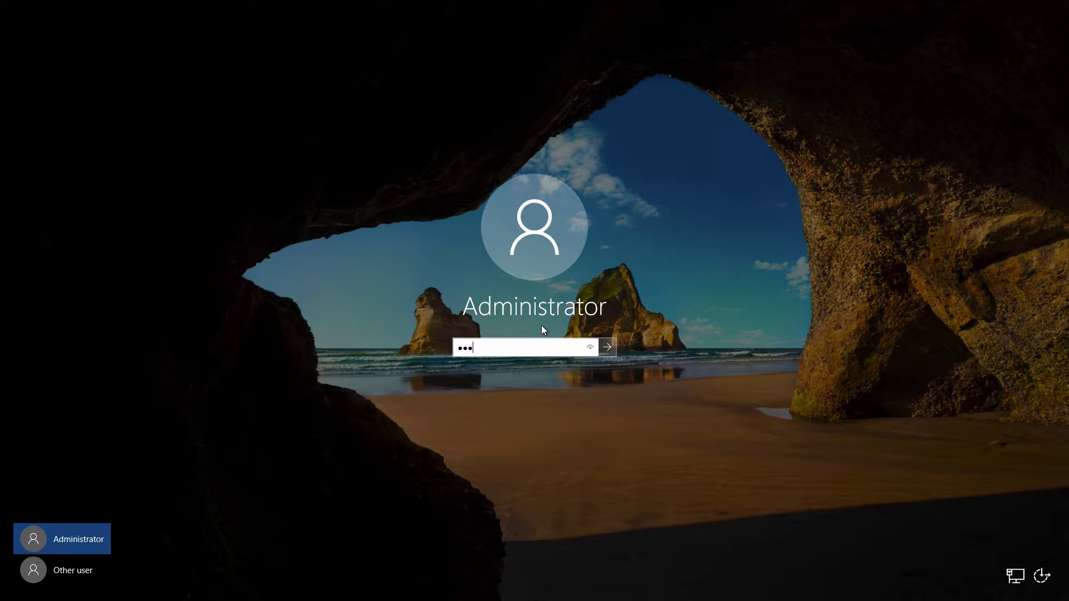
{"action": "type", "text": "****"}
{"action": "key", "text": "Return"}
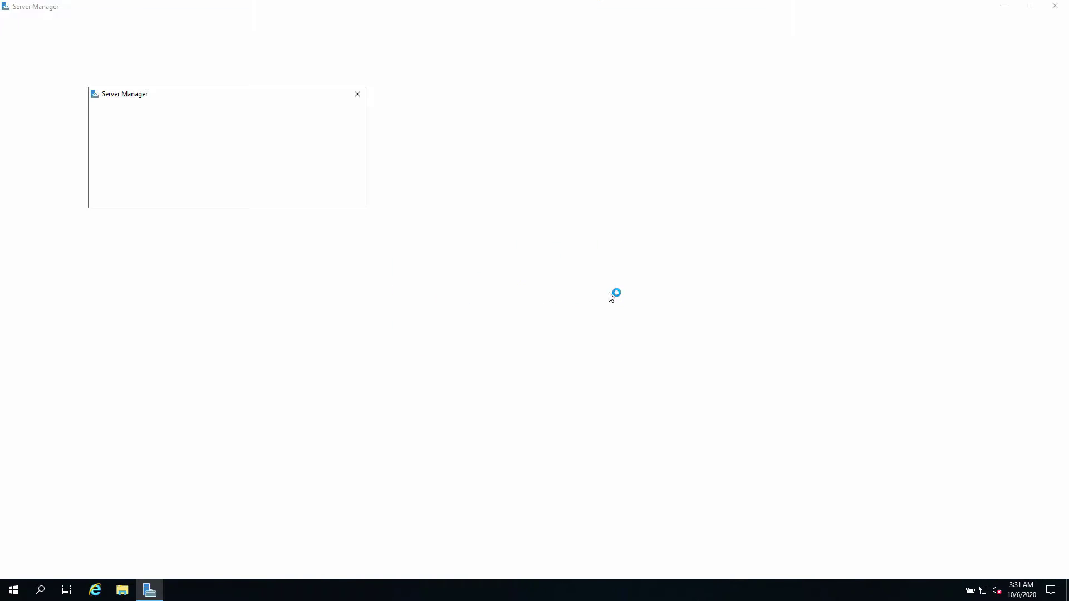
{"action": "left_click", "coordinate": [357, 94]}
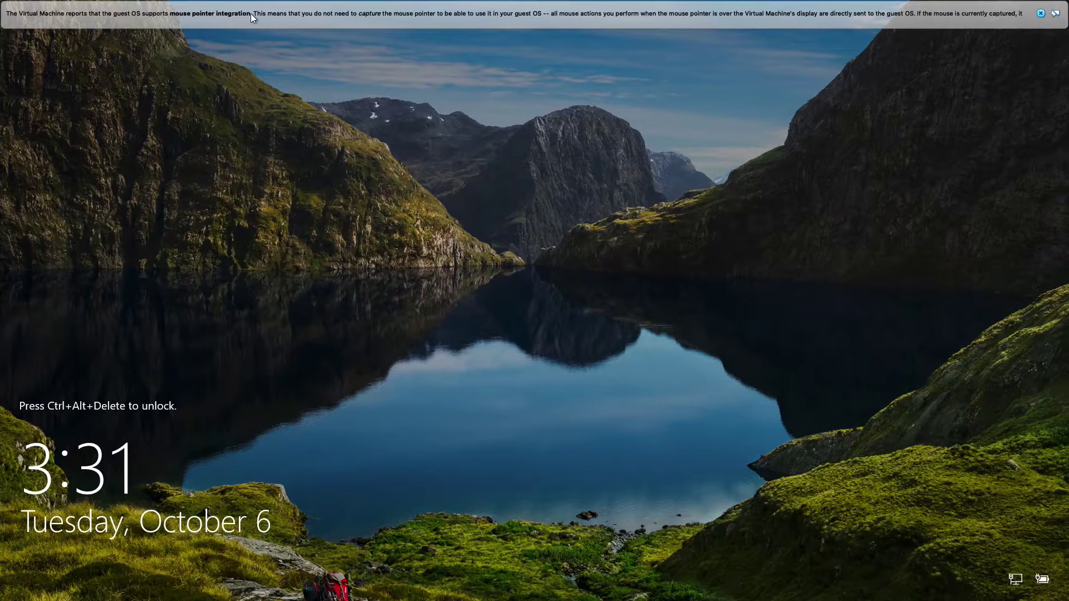
{"action": "left_click", "coordinate": [1041, 15]}
Step: Send Ctrl-Alt-Del to Node2, sign in as Administrator, and return to Server Manager
{"action": "mouse_move", "coordinate": [807, 5]}
{"action": "left_click", "coordinate": [180, 10]}
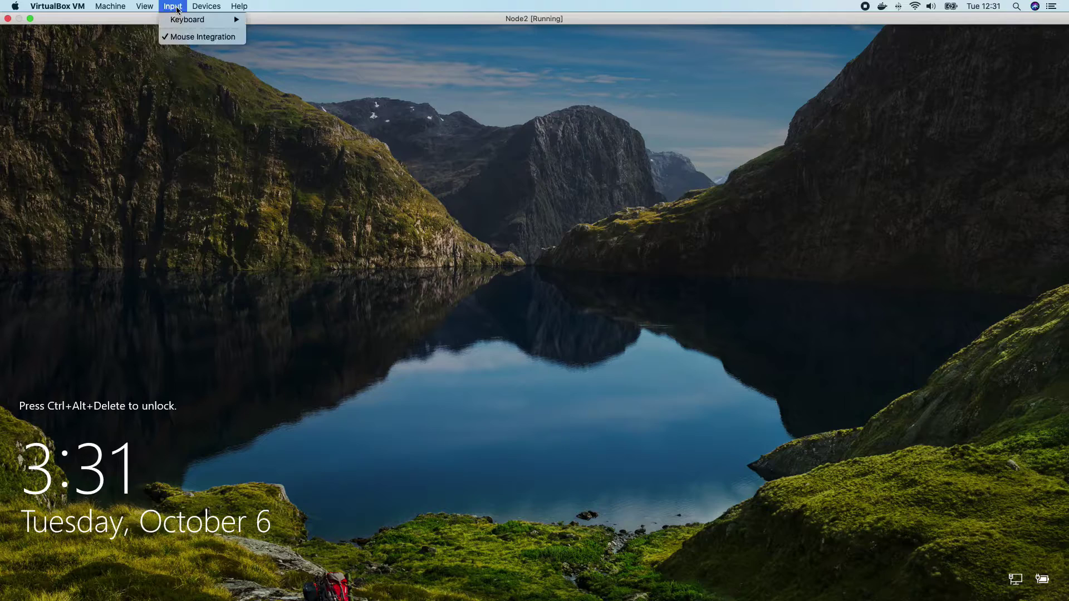
{"action": "mouse_move", "coordinate": [188, 23]}
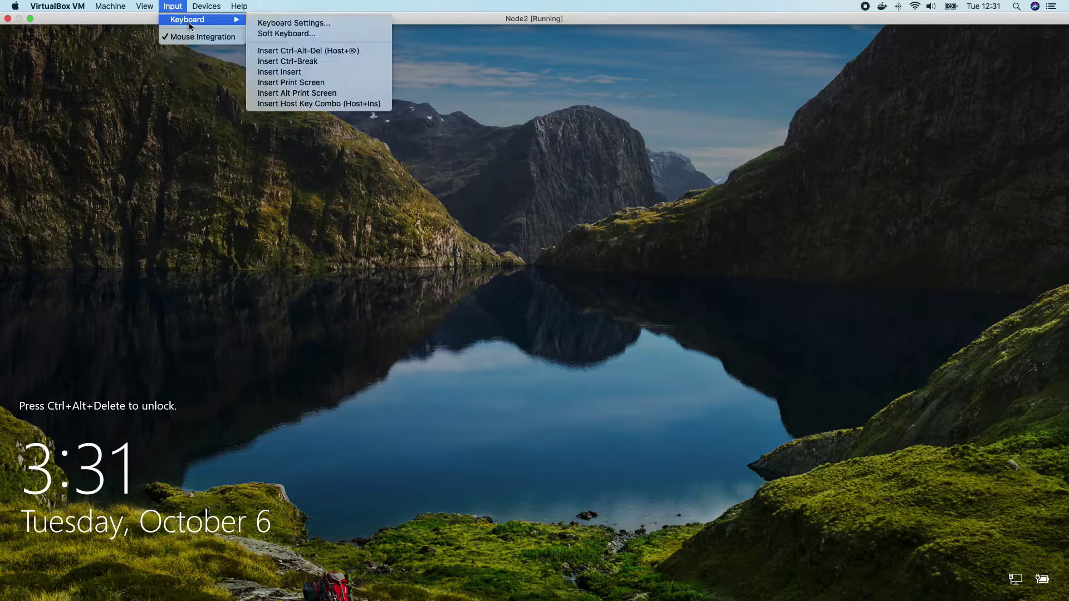
{"action": "left_click", "coordinate": [337, 52]}
{"action": "type", "text": "••••••••"}
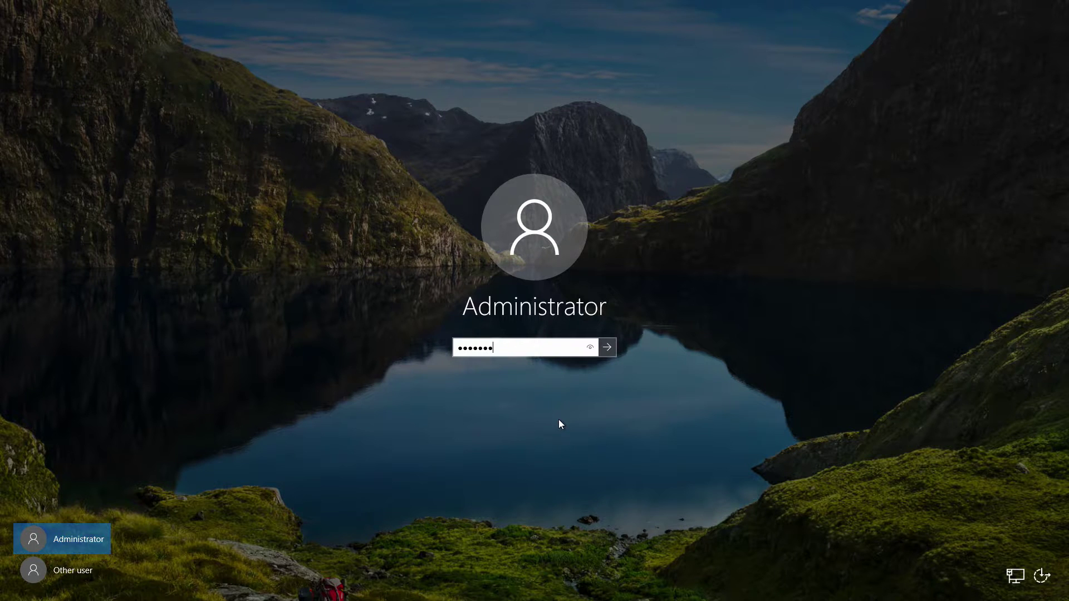
{"action": "type", "text": "•"}
{"action": "key", "text": "Return"}
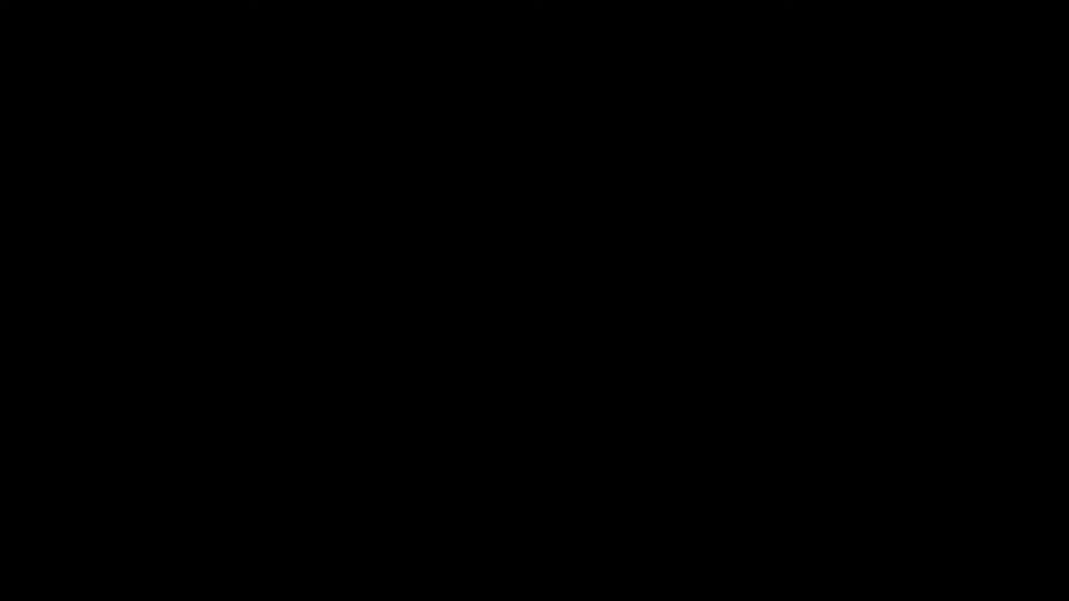
{"action": "key", "text": "ctrl+Up"}
{"action": "left_click", "coordinate": [450, 55]}
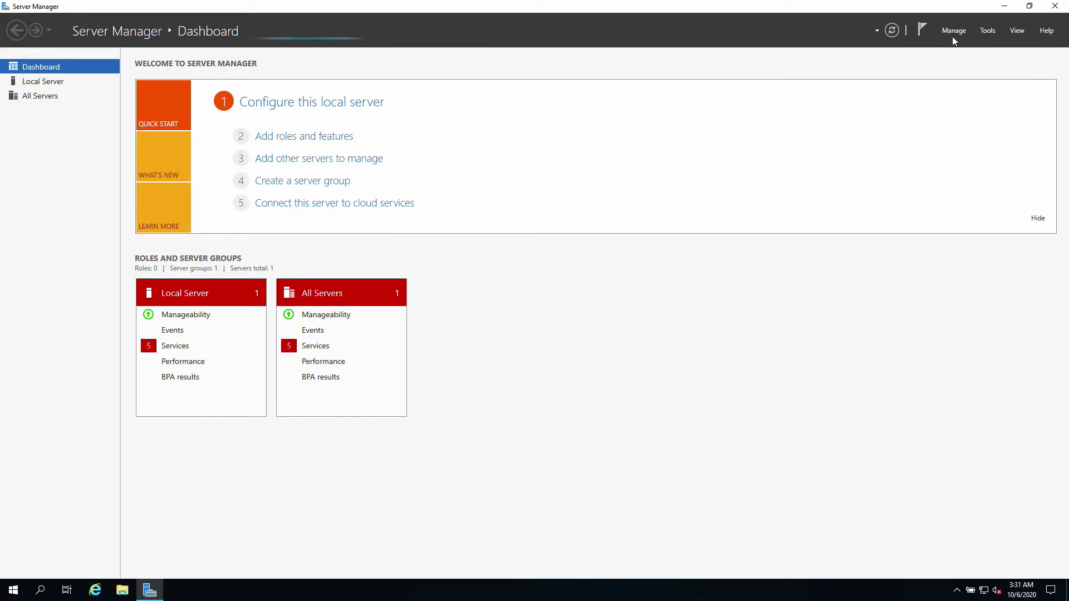
{"action": "left_click", "coordinate": [988, 32]}
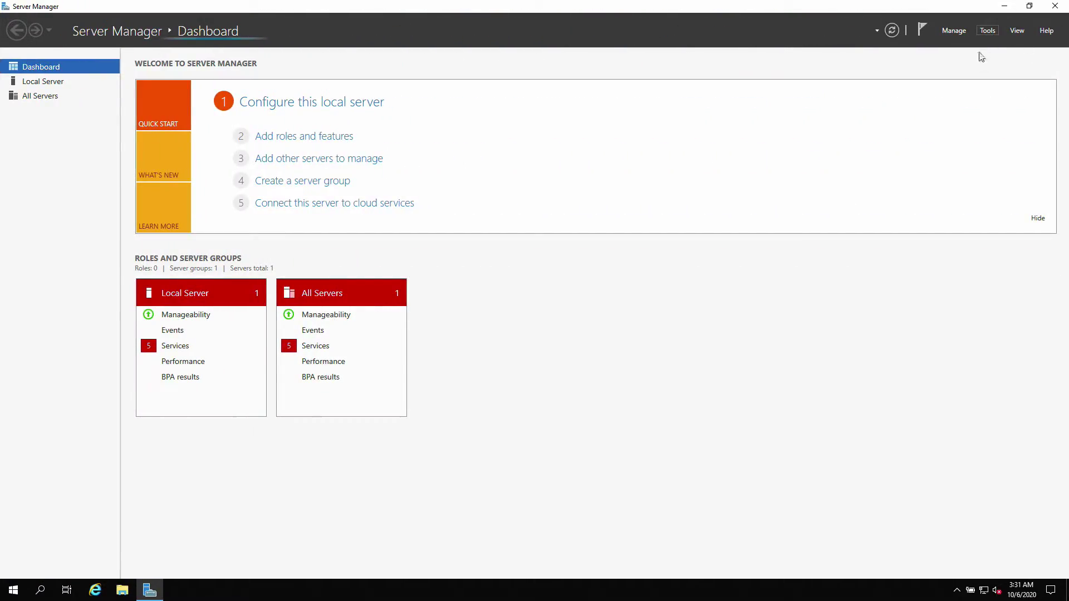
{"action": "left_click", "coordinate": [985, 35]}
{"action": "left_click", "coordinate": [985, 34]}
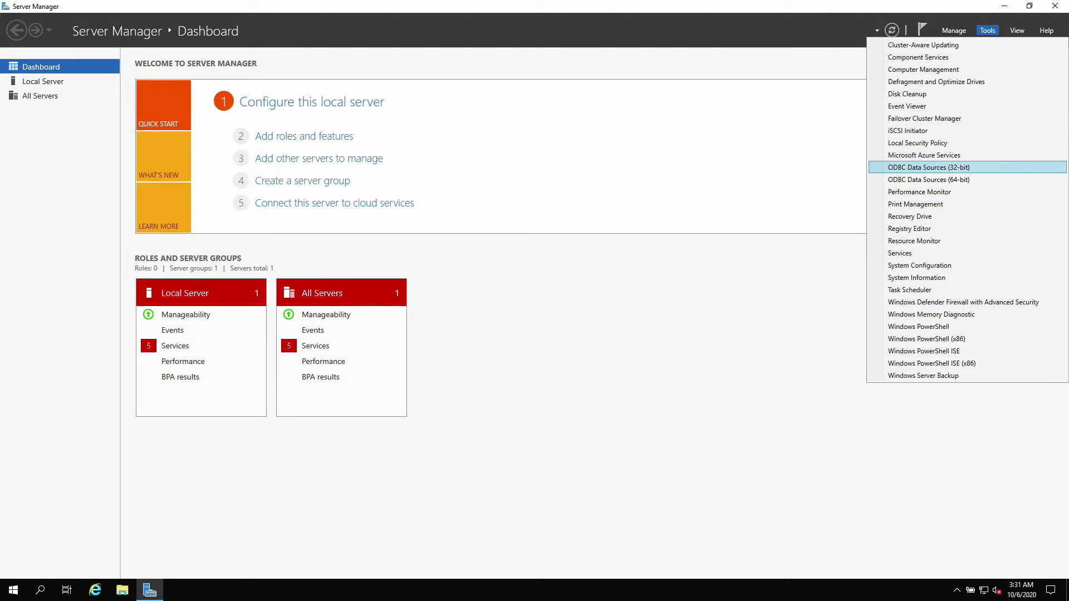
{"action": "left_click", "coordinate": [695, 423]}
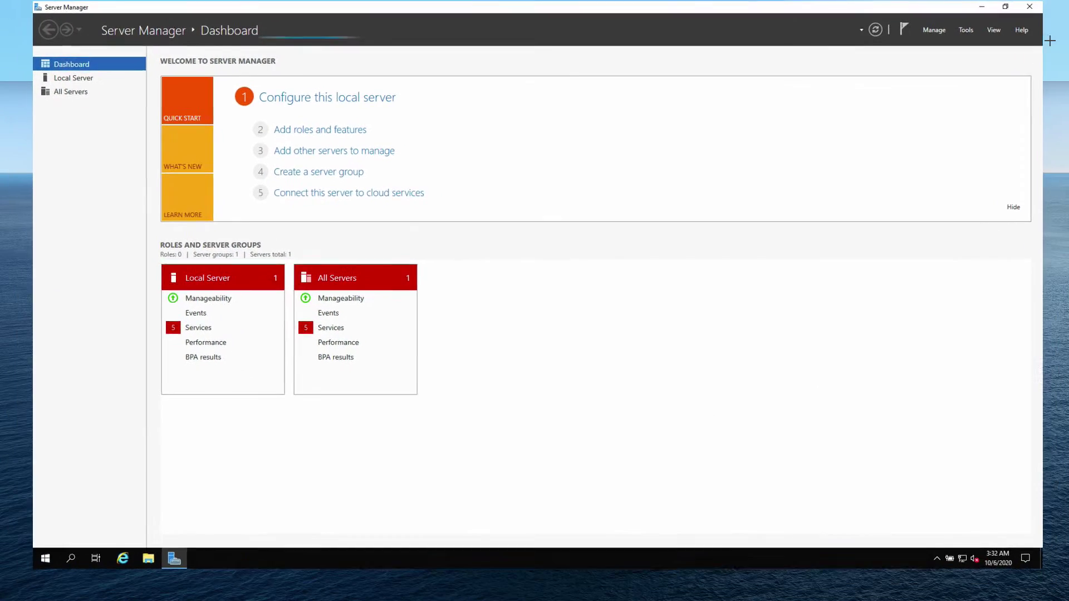
Step: Scroll the Safari tutorial to section 4, Create the Failover Cluster, then return to Node1
{"action": "key", "text": "ctrl+Up"}
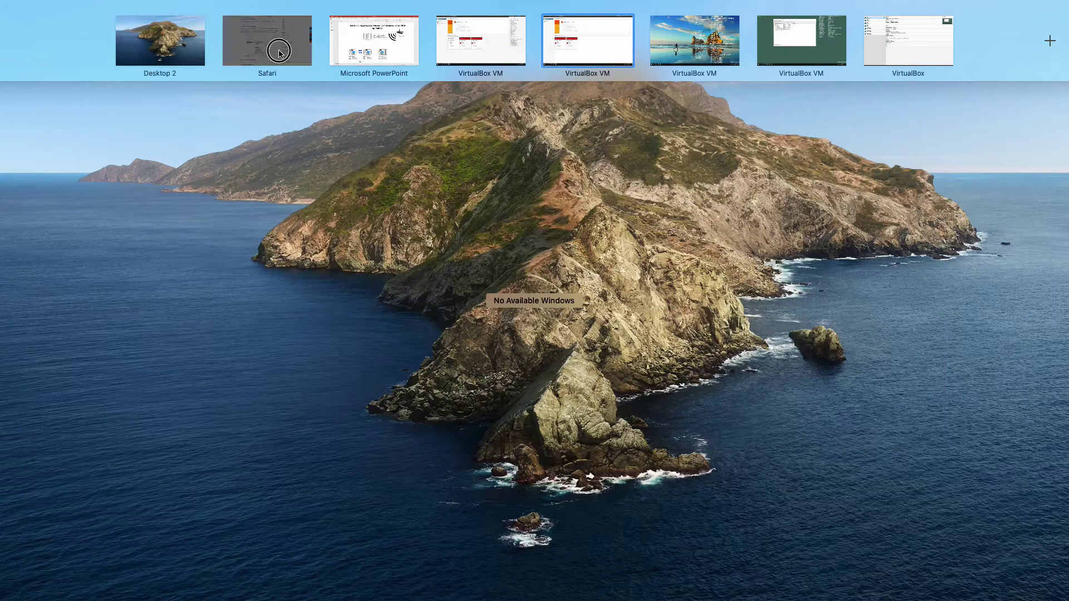
{"action": "left_click", "coordinate": [267, 40]}
{"action": "scroll", "coordinate": [385, 279], "scroll_direction": "down", "scroll_amount": 2}
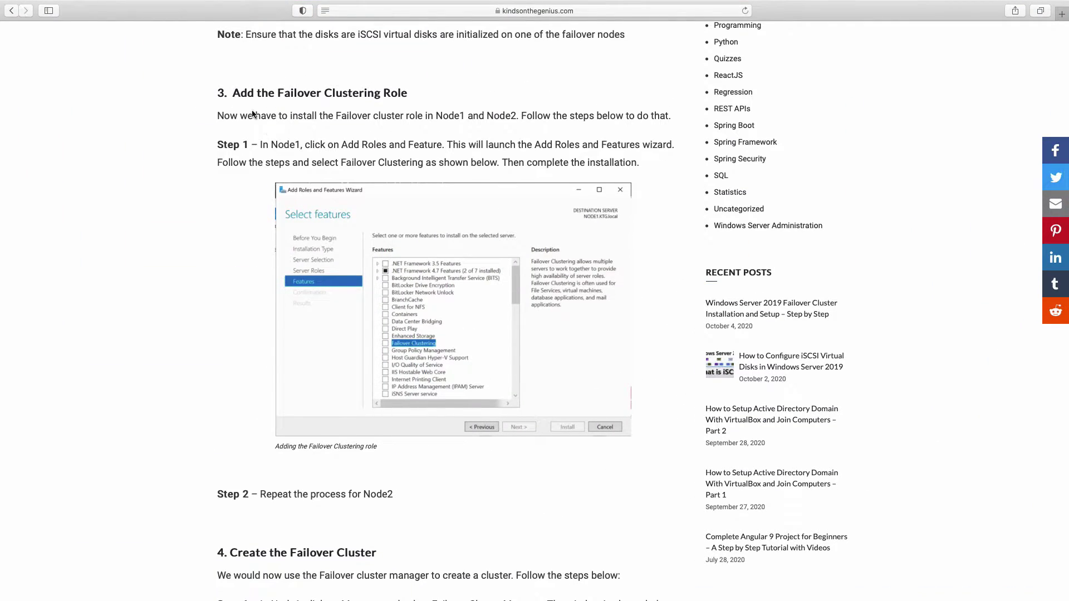
{"action": "scroll", "coordinate": [321, 301], "scroll_direction": "down", "scroll_amount": 10}
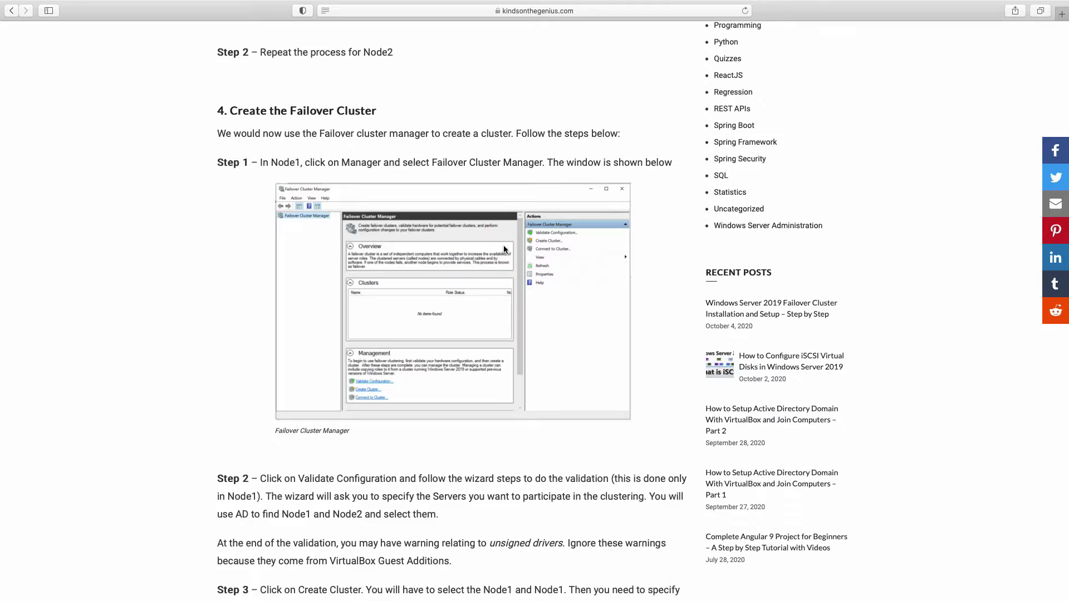
{"action": "key", "text": "ctrl+Up"}
{"action": "left_click", "coordinate": [481, 48]}
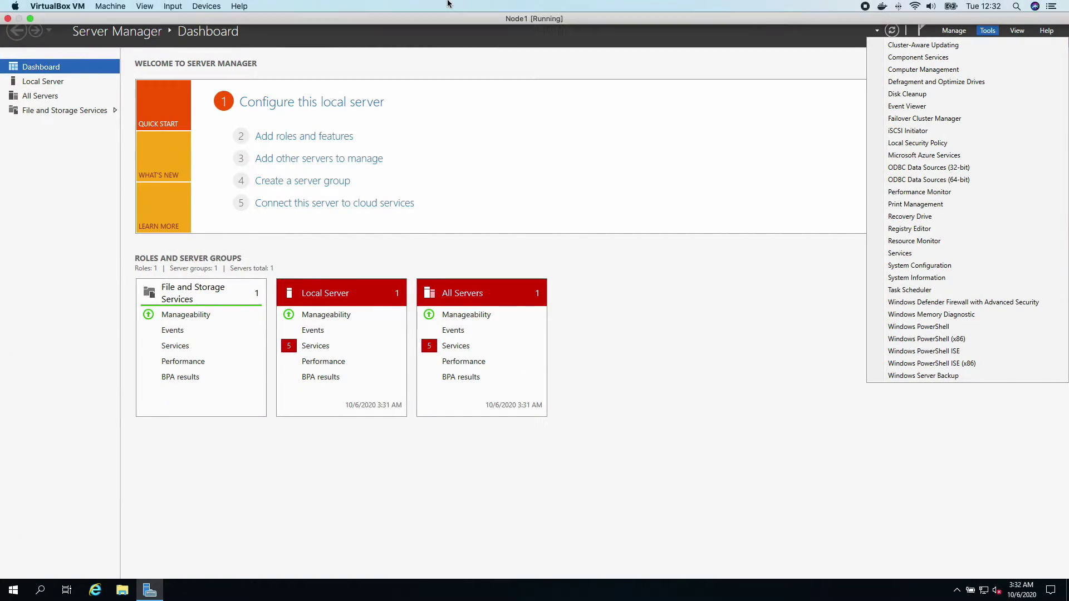
Step: Launch Failover Cluster Manager on Node1, dismiss the Admin Center prompt, and reposition its window
{"action": "left_click", "coordinate": [933, 120]}
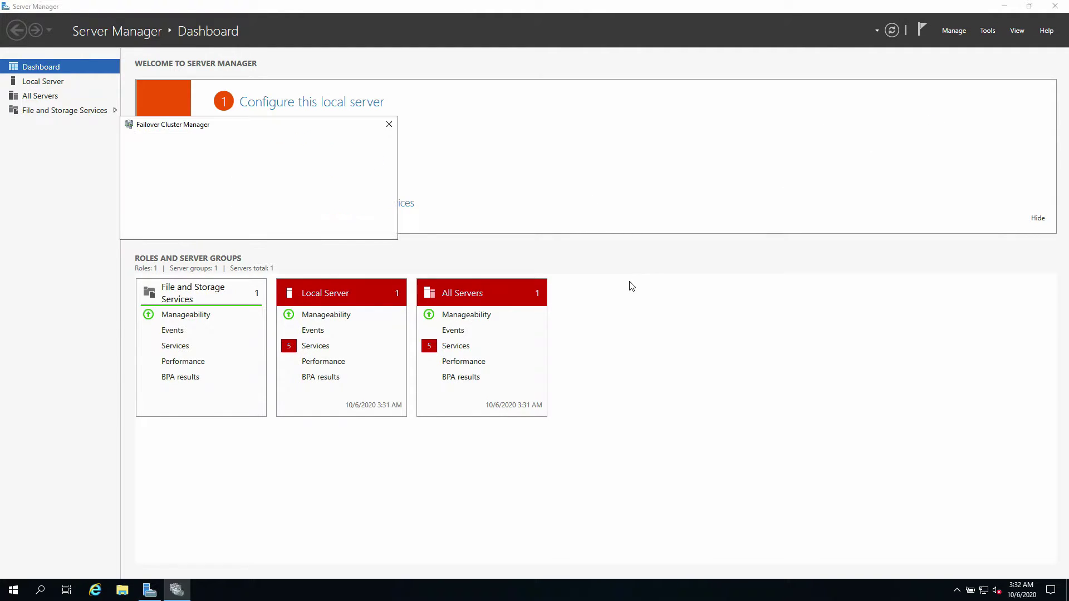
{"action": "left_click_drag", "start_coordinate": [482, 97], "coordinate": [590, 201]}
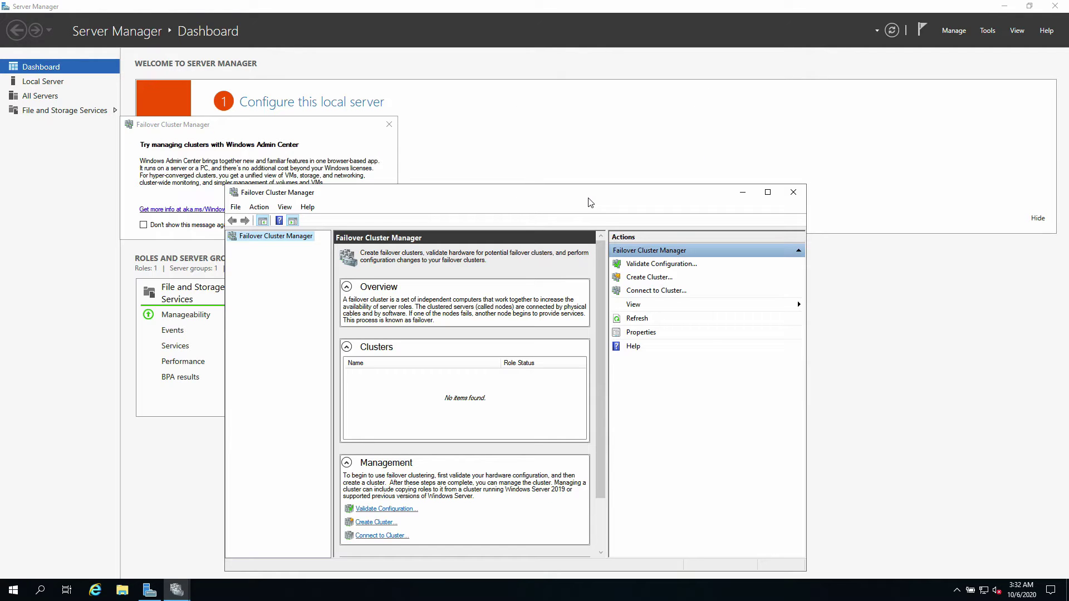
{"action": "left_click", "coordinate": [384, 129]}
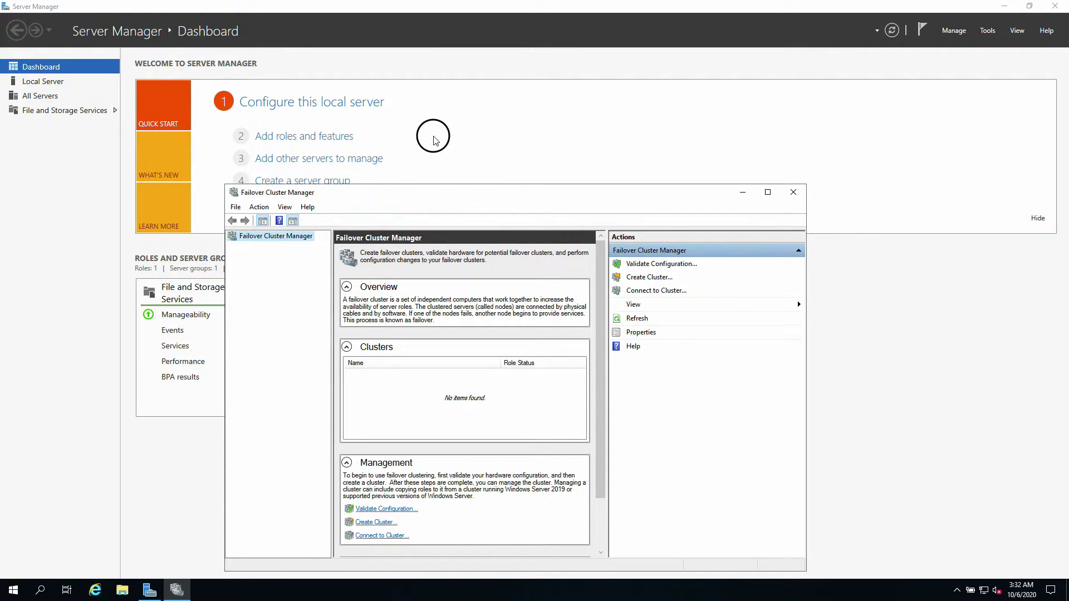
{"action": "left_click_drag", "start_coordinate": [458, 195], "coordinate": [441, 139]}
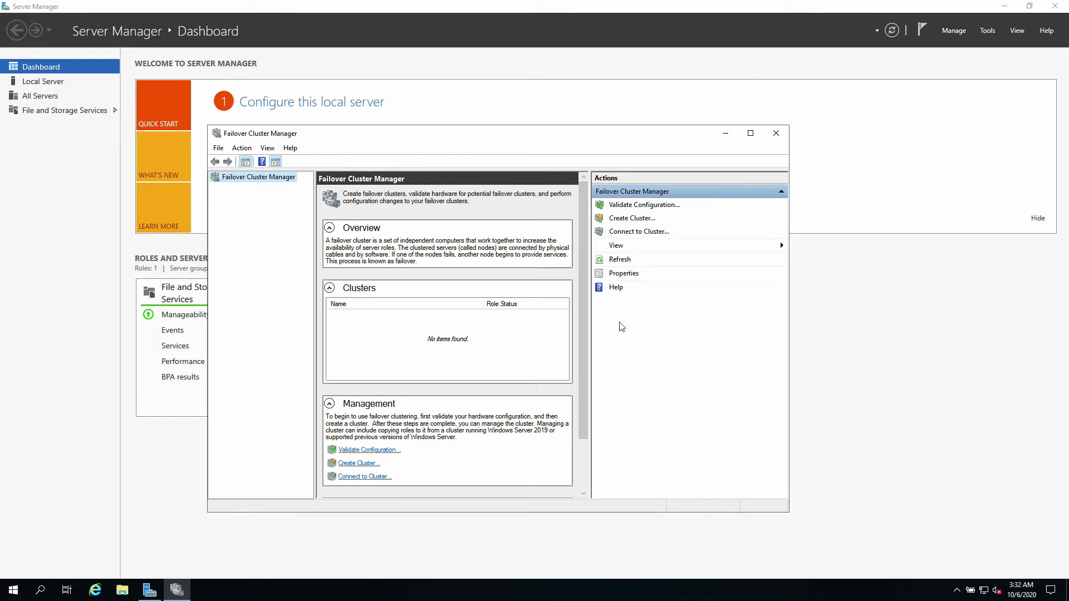
Step: Start Validate Configuration and search the domain for computers, entering the domain credentials
{"action": "left_click", "coordinate": [633, 205]}
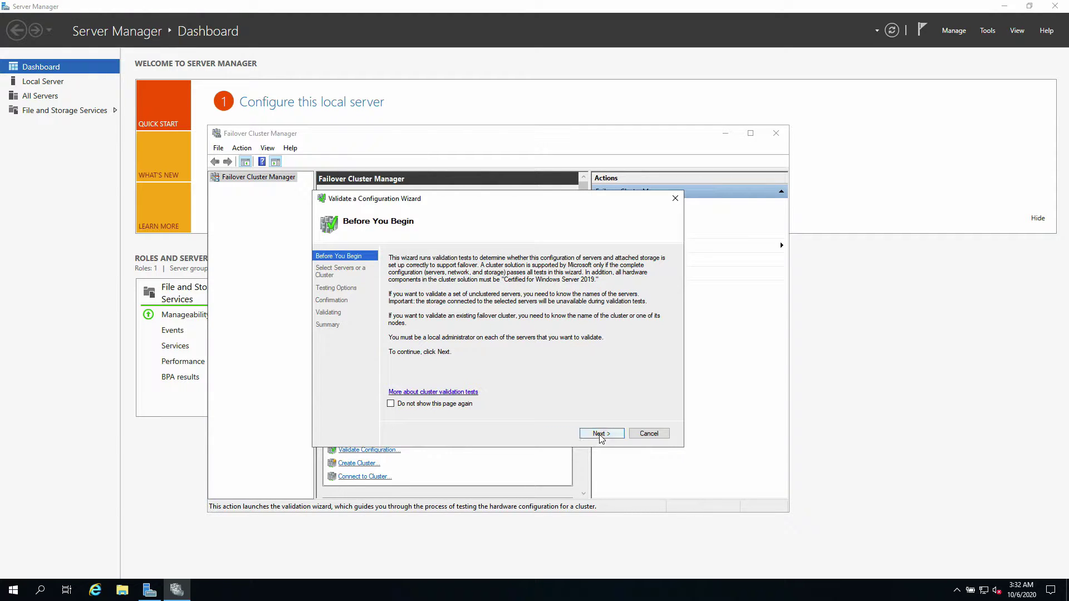
{"action": "left_click", "coordinate": [602, 435]}
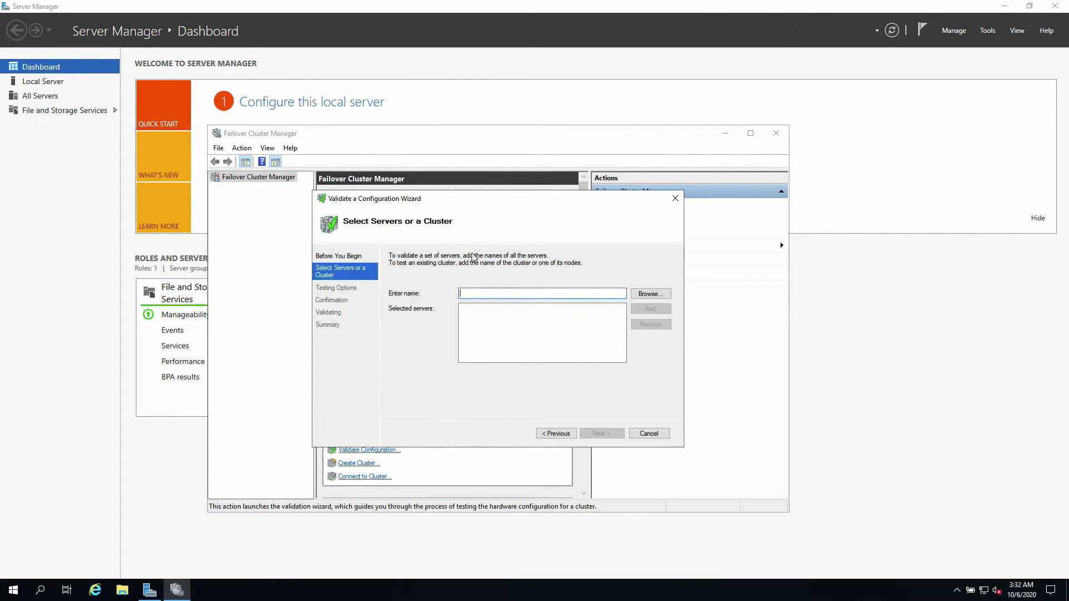
{"action": "left_click", "coordinate": [656, 297]}
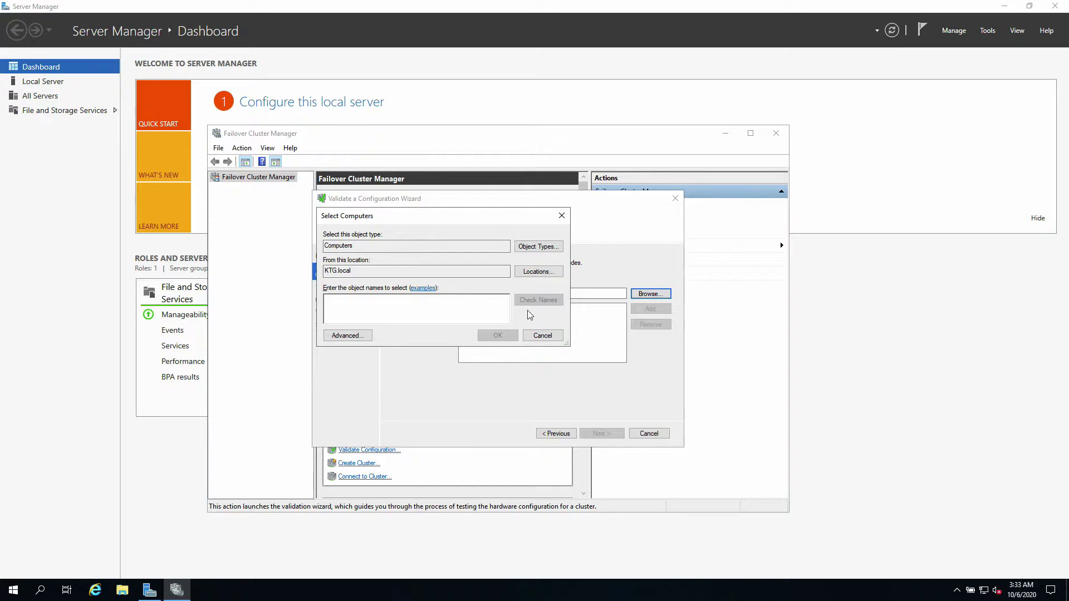
{"action": "left_click", "coordinate": [348, 336]}
{"action": "left_click", "coordinate": [581, 338]}
{"action": "type", "text": "kindson"}
{"action": "key", "text": "Tab"}
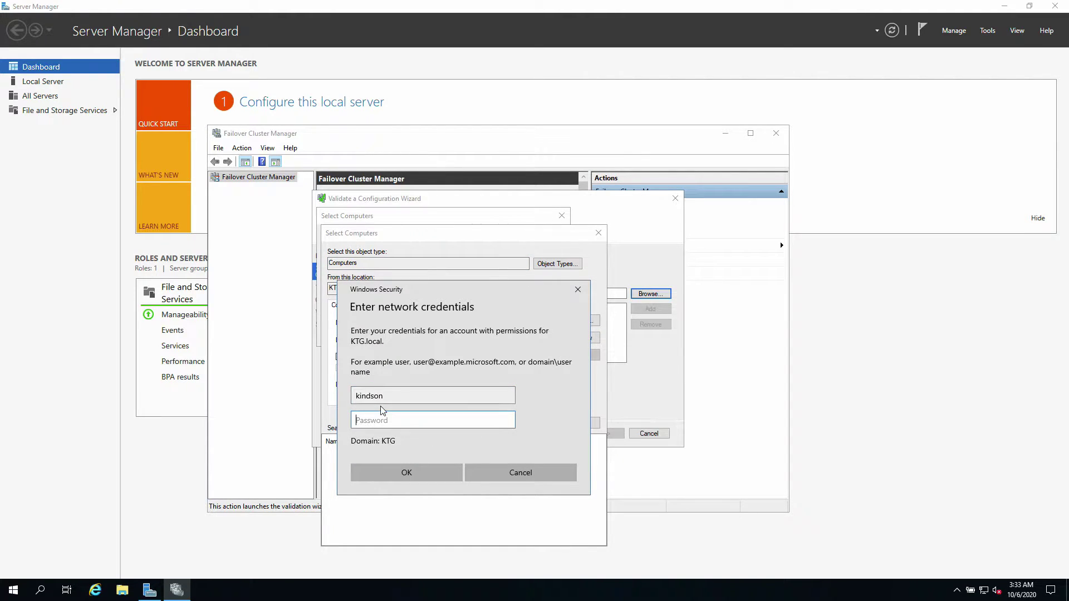
{"action": "type", "text": "*******"}
{"action": "left_click", "coordinate": [430, 469]}
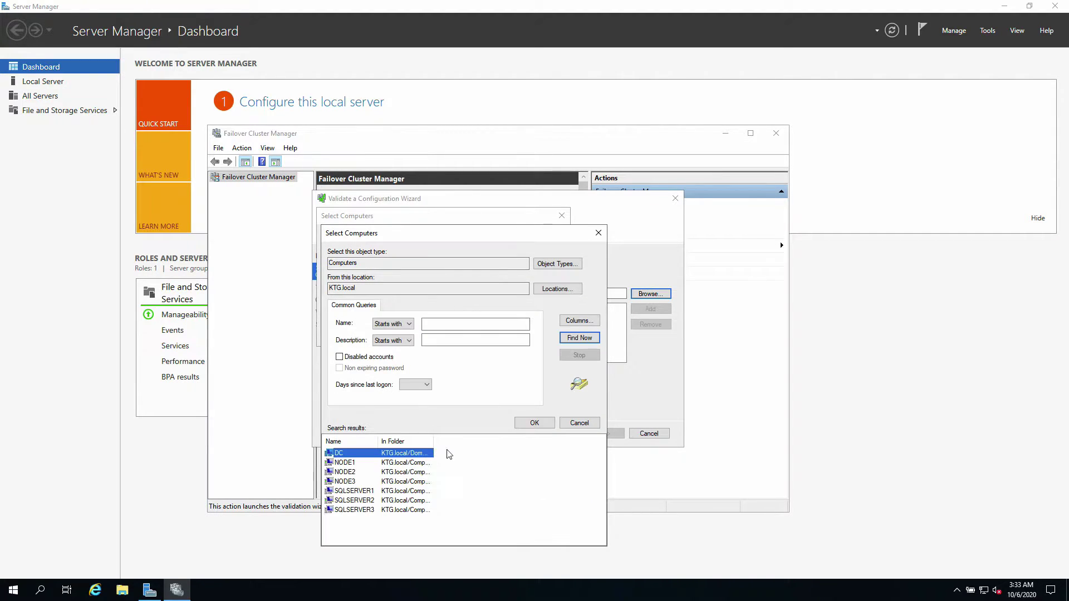
Step: Add NODE1 and NODE2 to the servers to test and continue to Testing Options
{"action": "left_click_drag", "start_coordinate": [479, 236], "coordinate": [477, 161]}
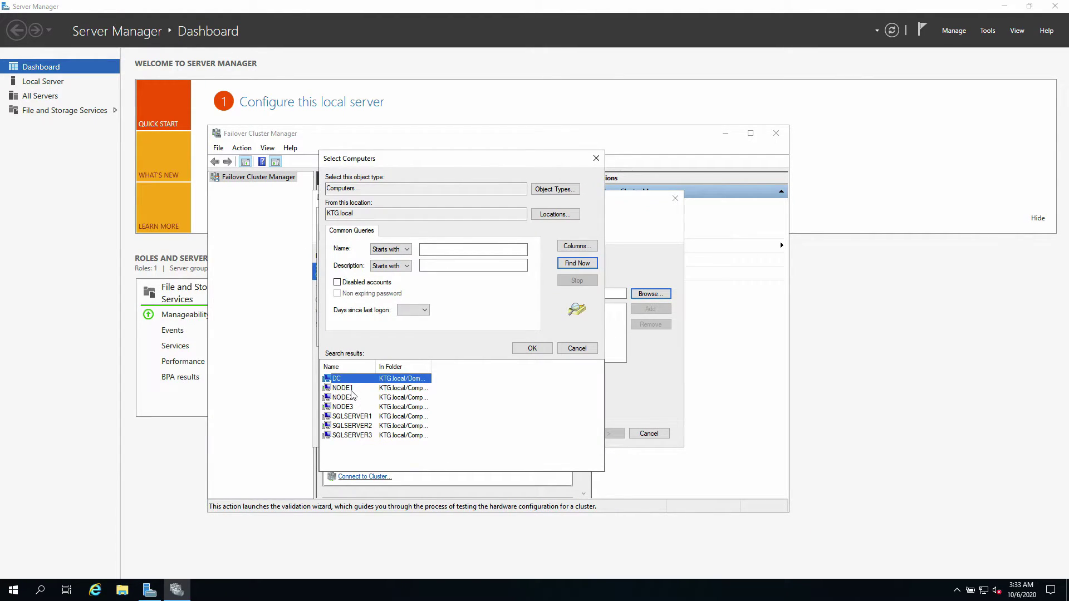
{"action": "left_click", "coordinate": [351, 389]}
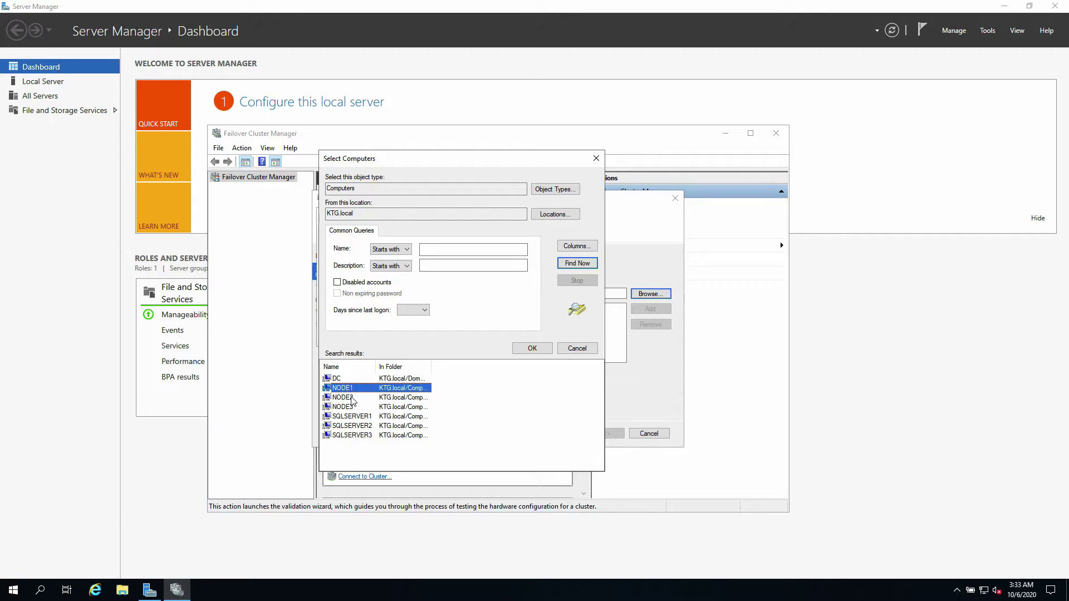
{"action": "left_click", "coordinate": [351, 398], "text": "ctrl"}
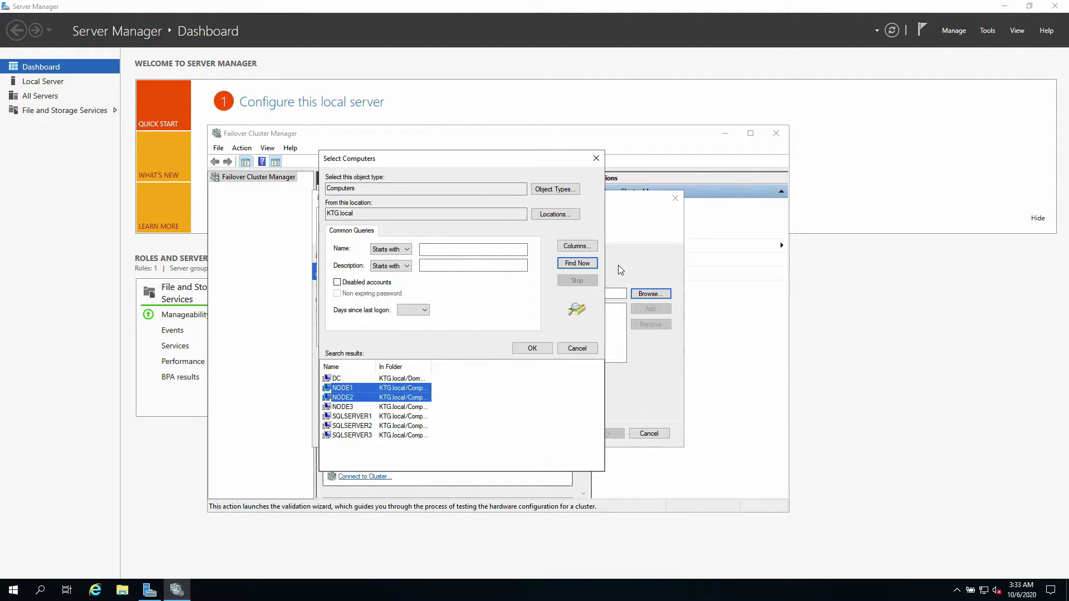
{"action": "left_click", "coordinate": [529, 349]}
{"action": "left_click", "coordinate": [497, 335]}
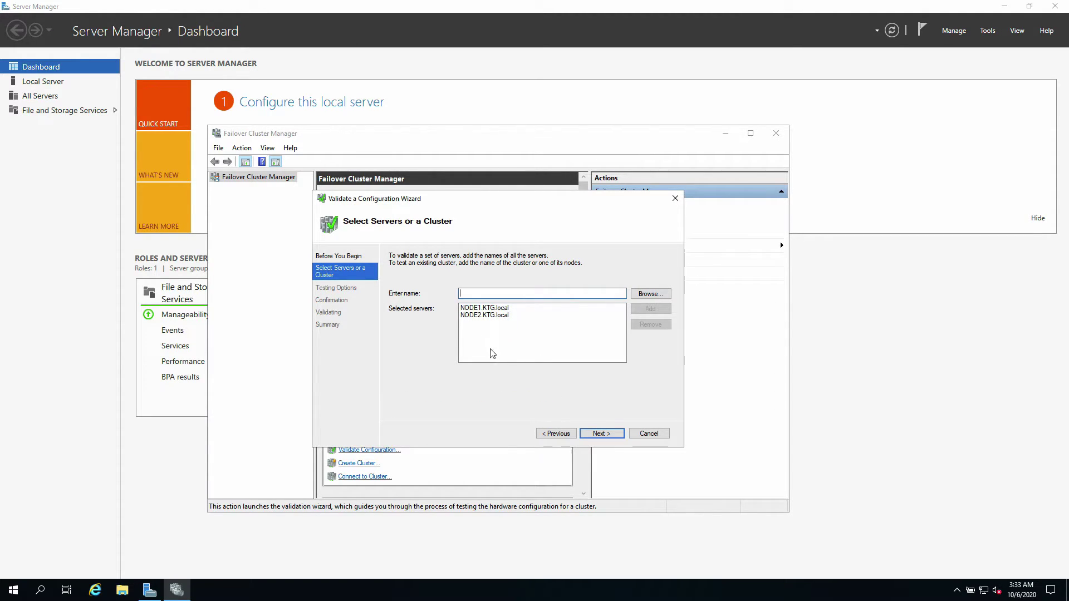
{"action": "left_click", "coordinate": [600, 433]}
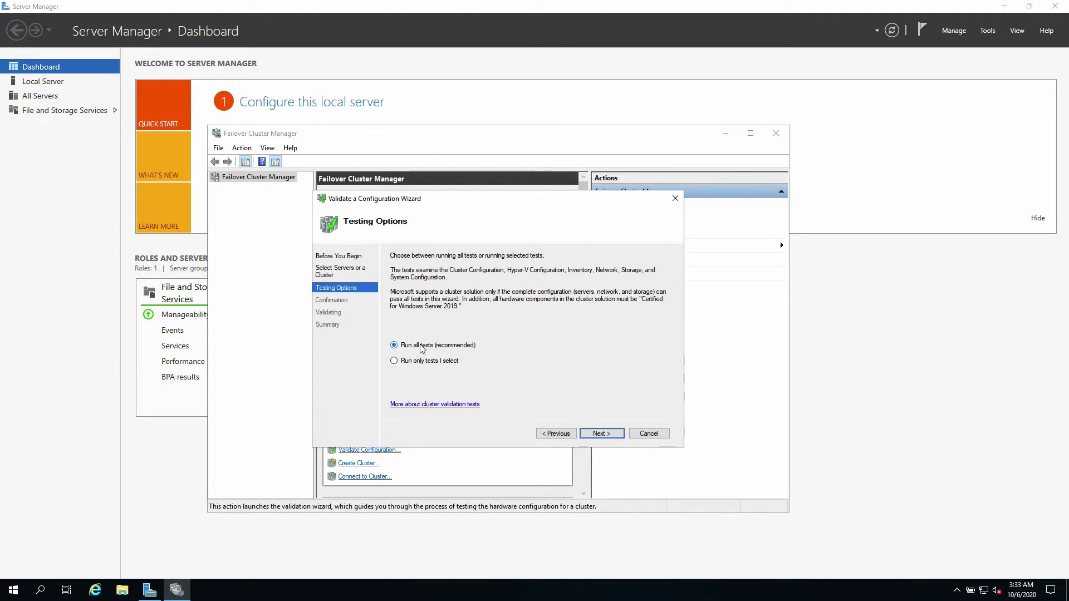
Step: Keep Run all tests (recommended) and start validating NODE1 and NODE2
{"action": "left_click", "coordinate": [600, 434]}
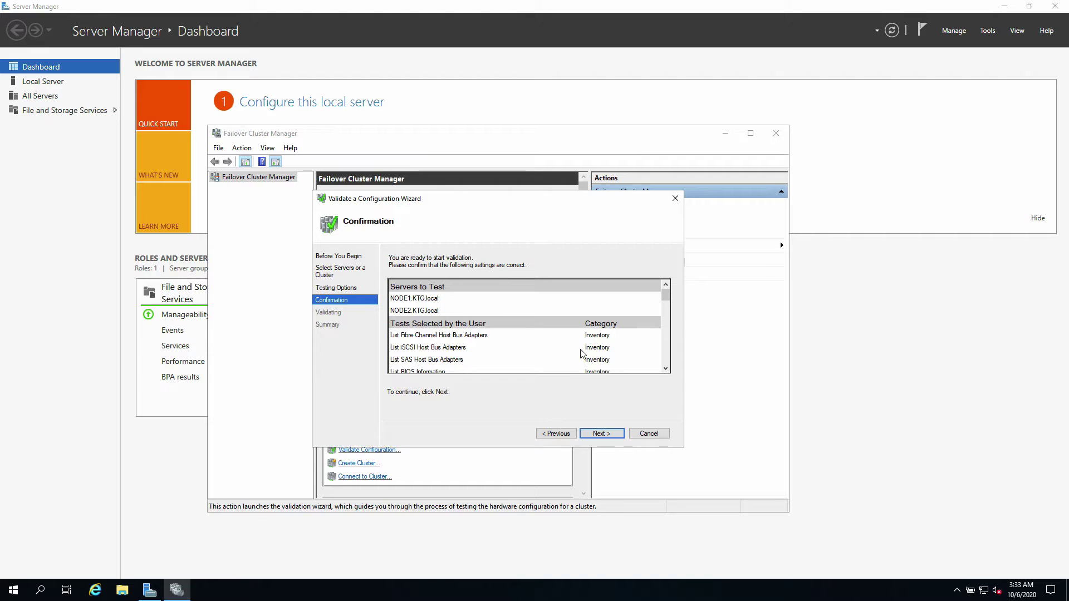
{"action": "scroll", "coordinate": [582, 353], "scroll_direction": "down", "scroll_amount": 1}
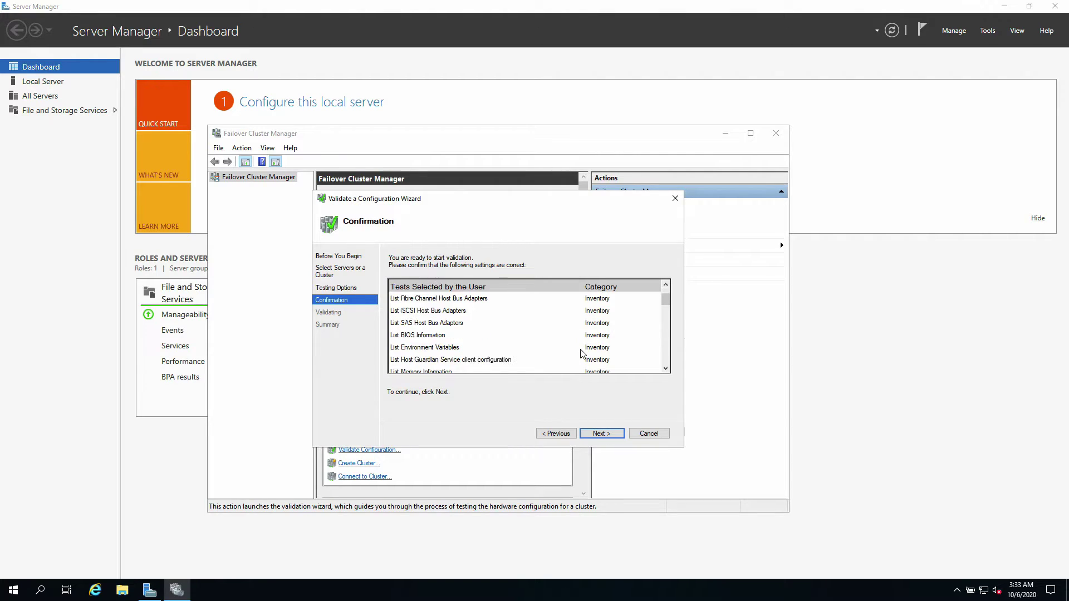
{"action": "left_click", "coordinate": [601, 434]}
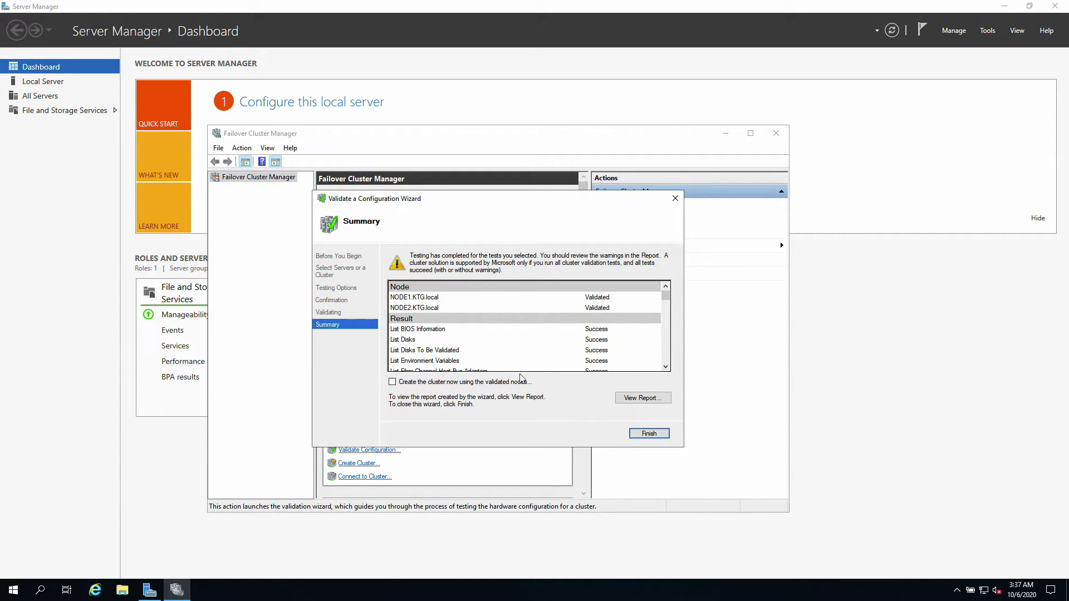
Step: Scroll the validation summary and select the Validate Network Communication warning
{"action": "scroll", "coordinate": [539, 346], "scroll_direction": "down", "scroll_amount": 5}
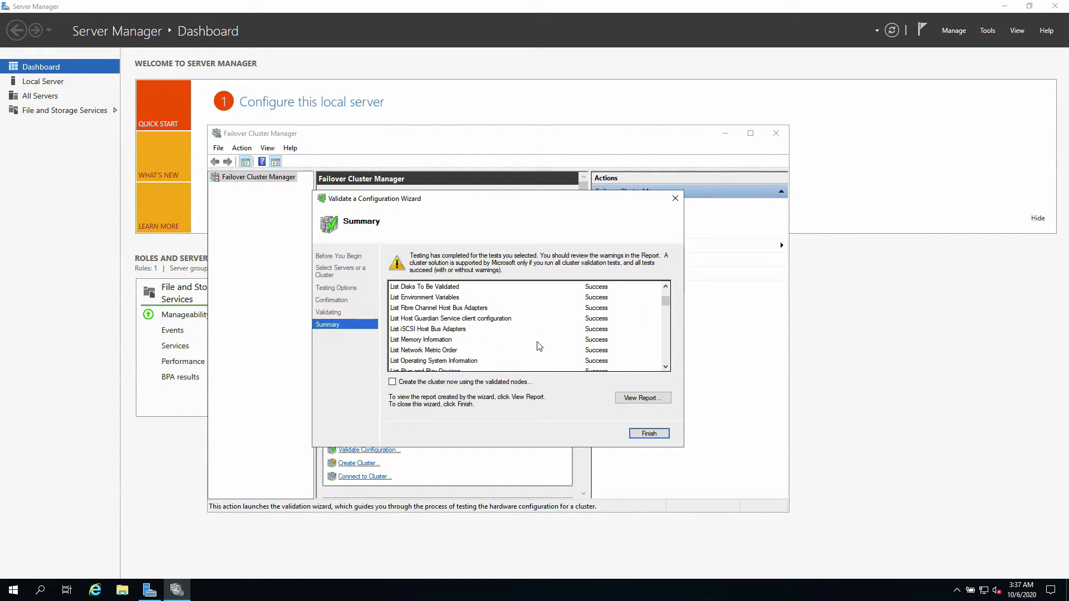
{"action": "scroll", "coordinate": [539, 347], "scroll_direction": "down", "scroll_amount": 5}
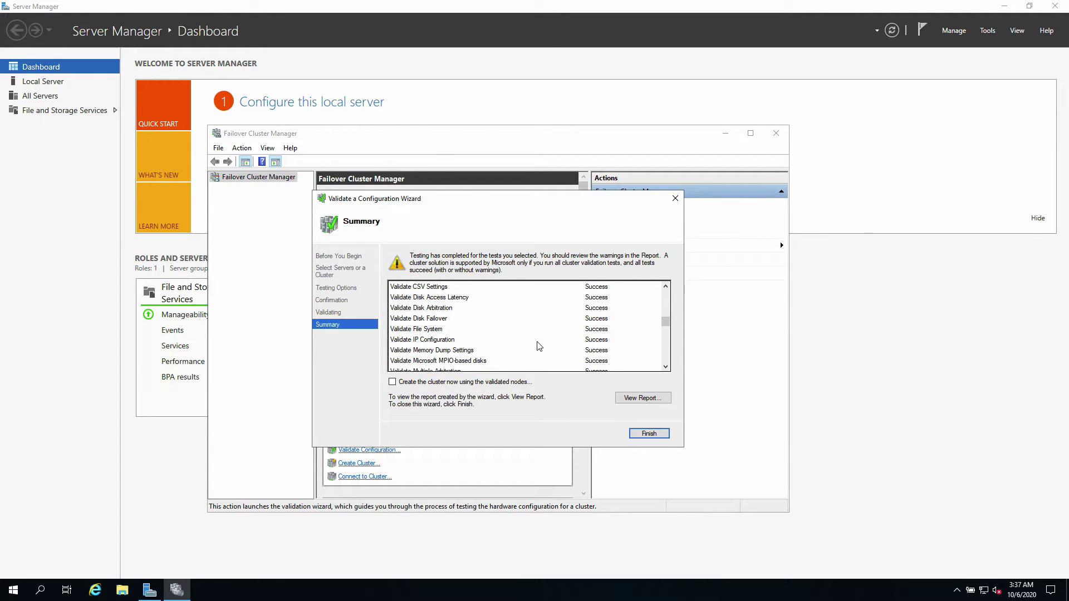
{"action": "scroll", "coordinate": [539, 346], "scroll_direction": "down", "scroll_amount": 2}
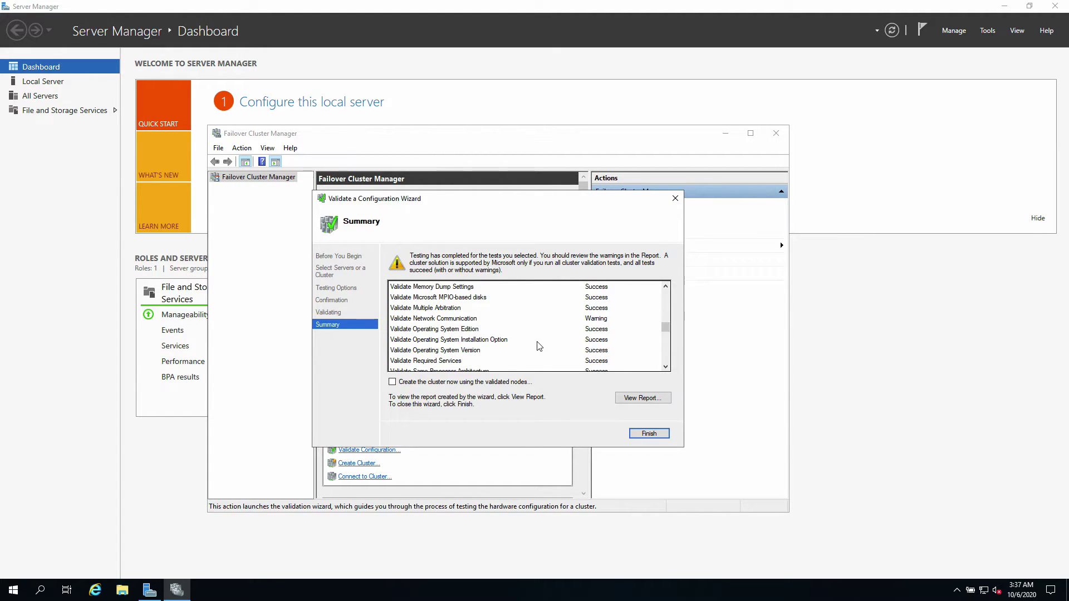
{"action": "left_click", "coordinate": [596, 318]}
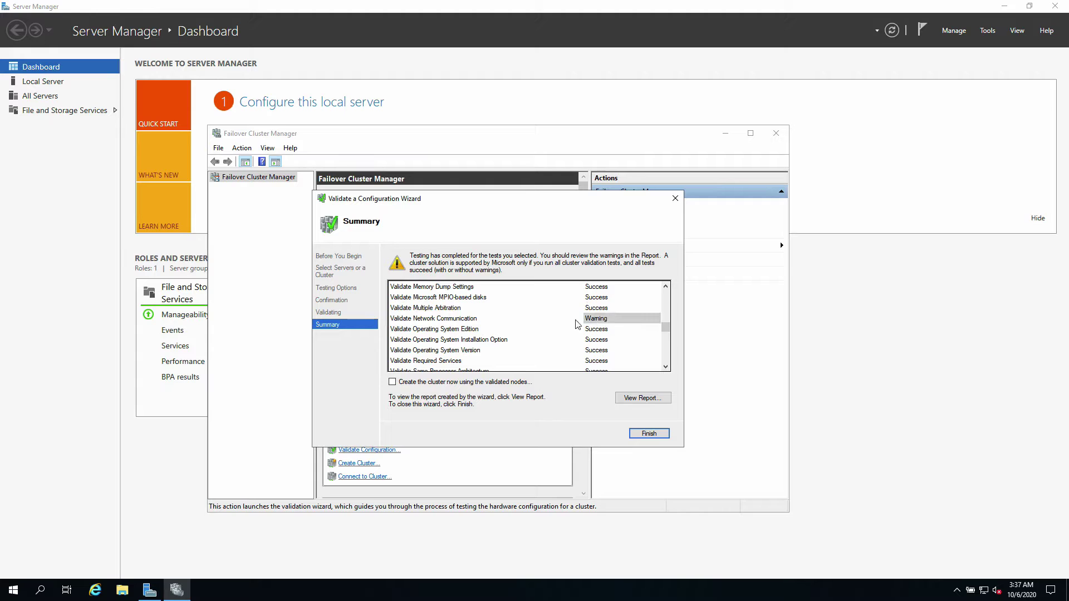
Step: Scroll down the summary and open the full validation report in Internet Explorer
{"action": "scroll", "coordinate": [533, 360], "scroll_direction": "down", "scroll_amount": 2}
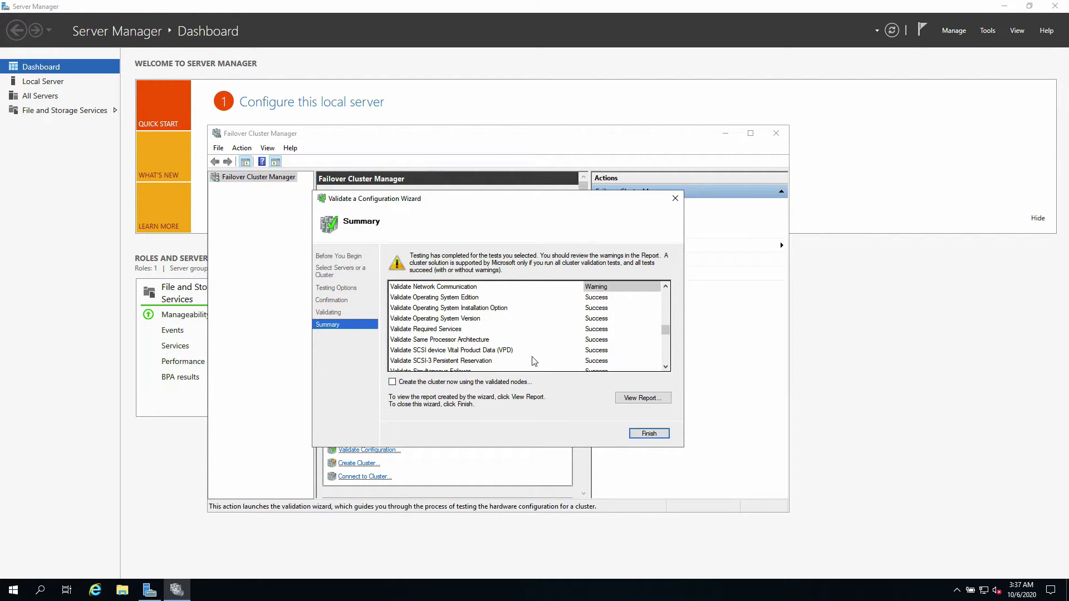
{"action": "scroll", "coordinate": [533, 360], "scroll_direction": "down", "scroll_amount": 2}
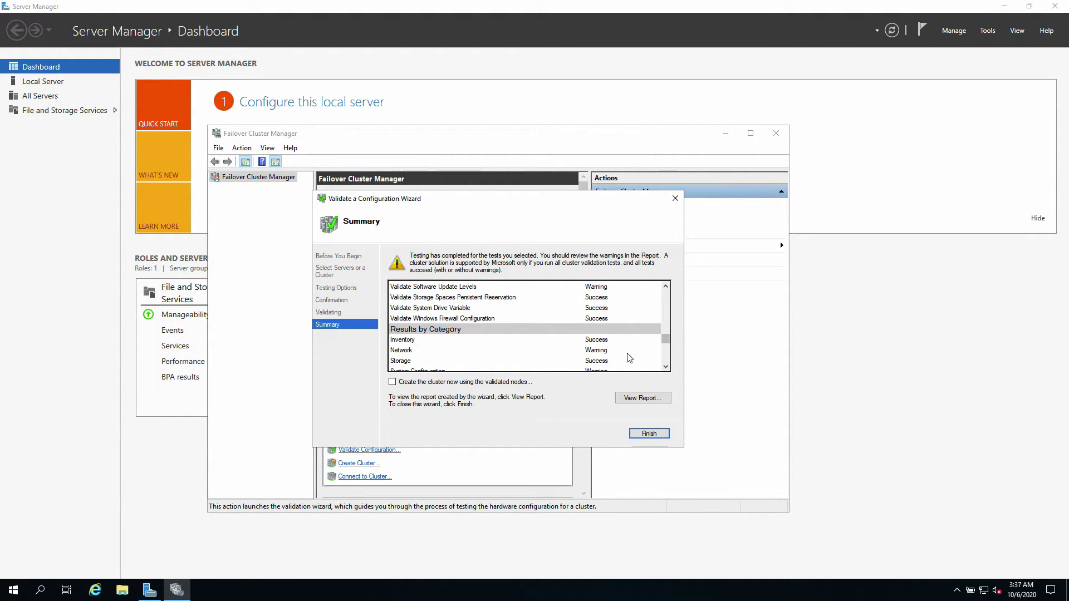
{"action": "scroll", "coordinate": [615, 349], "scroll_direction": "down", "scroll_amount": 1}
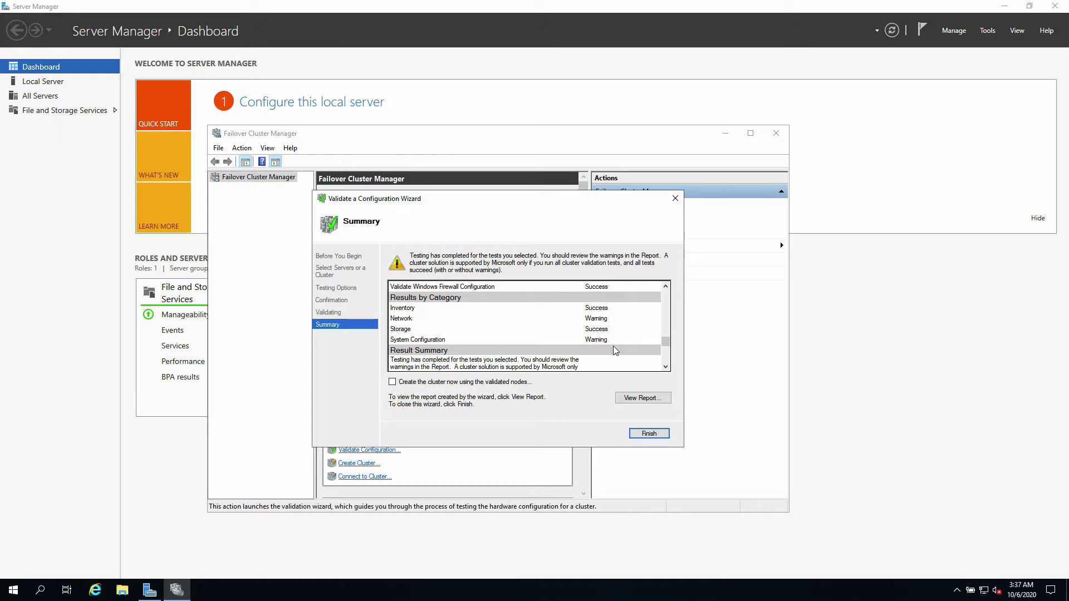
{"action": "scroll", "coordinate": [646, 342], "scroll_direction": "down", "scroll_amount": 1}
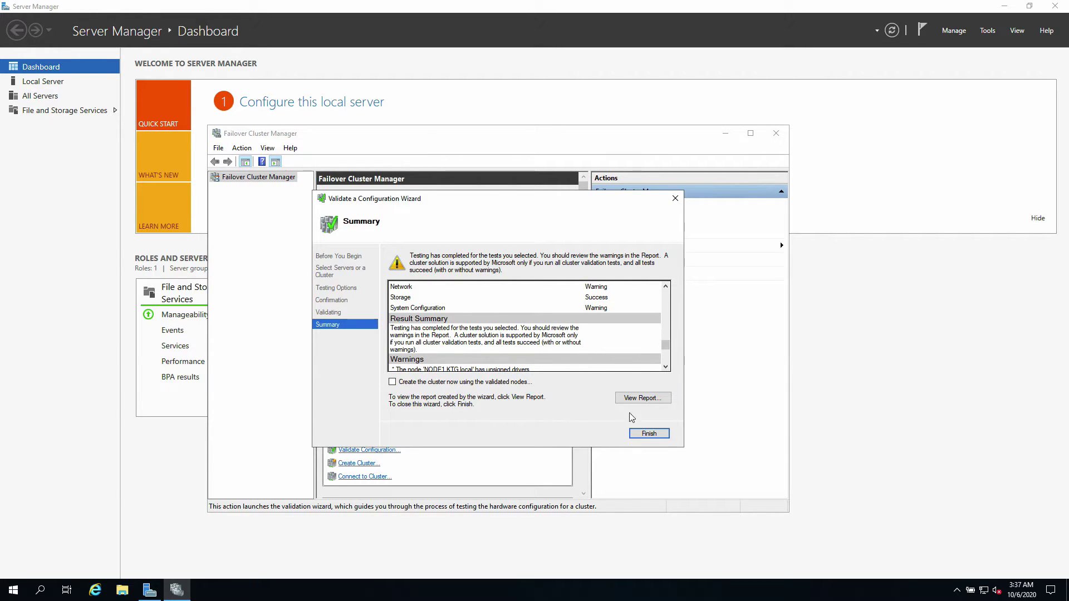
{"action": "left_click", "coordinate": [643, 398]}
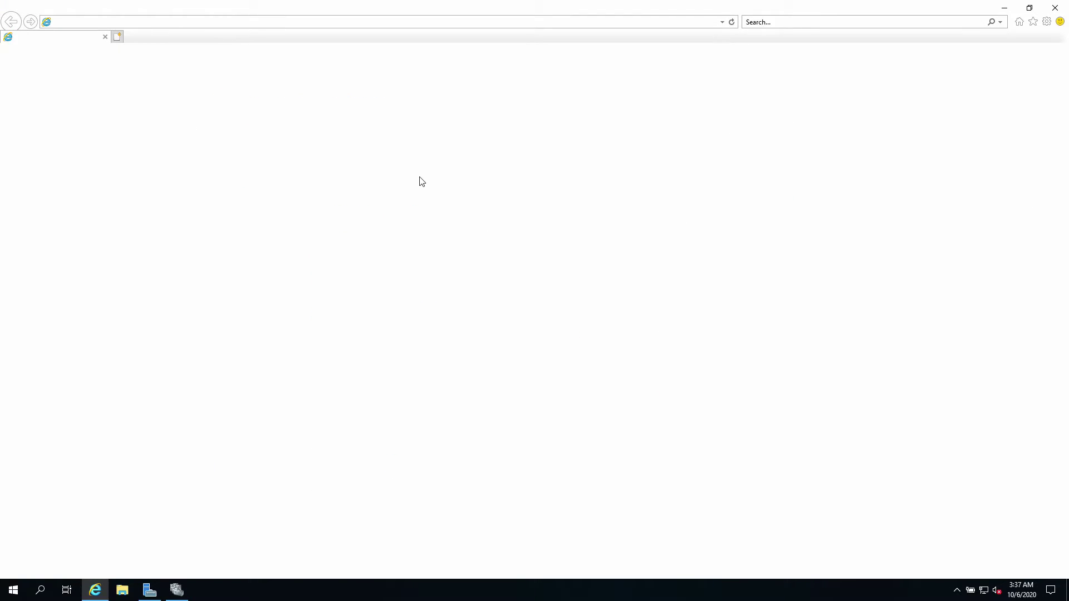
Step: Read the Validate Network Communication details in the report, then close it and finish the wizard
{"action": "scroll", "coordinate": [228, 363], "scroll_direction": "down", "scroll_amount": 1}
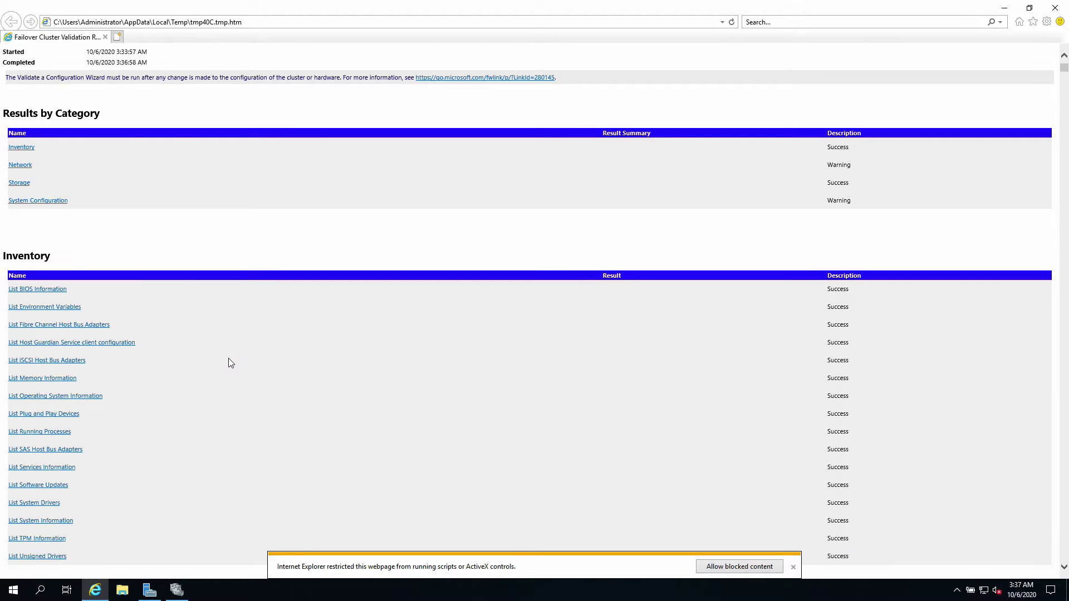
{"action": "scroll", "coordinate": [409, 402], "scroll_direction": "down", "scroll_amount": 3}
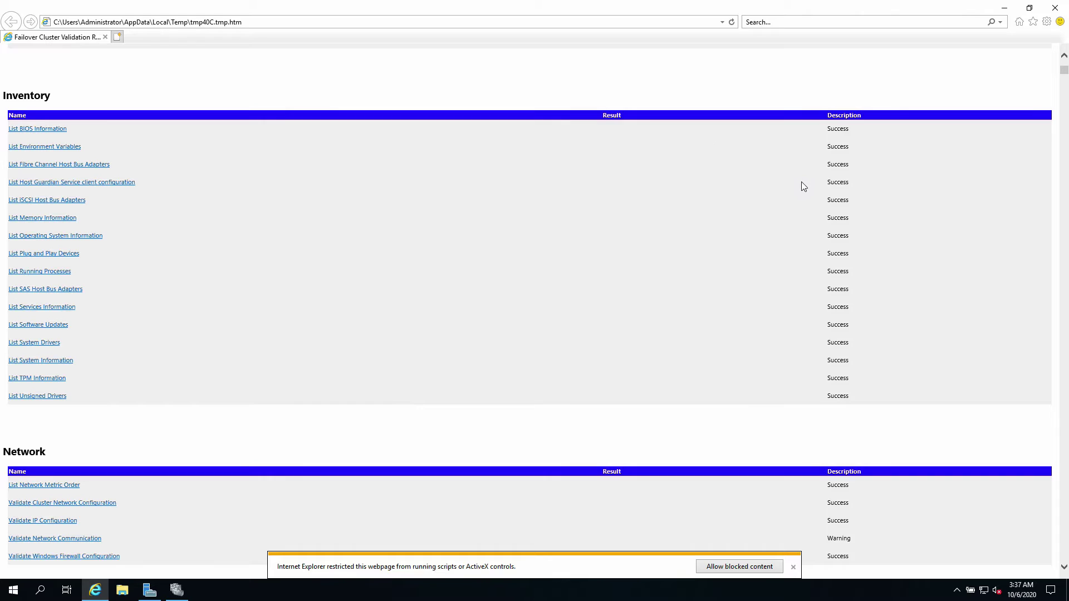
{"action": "scroll", "coordinate": [351, 249], "scroll_direction": "down", "scroll_amount": 3}
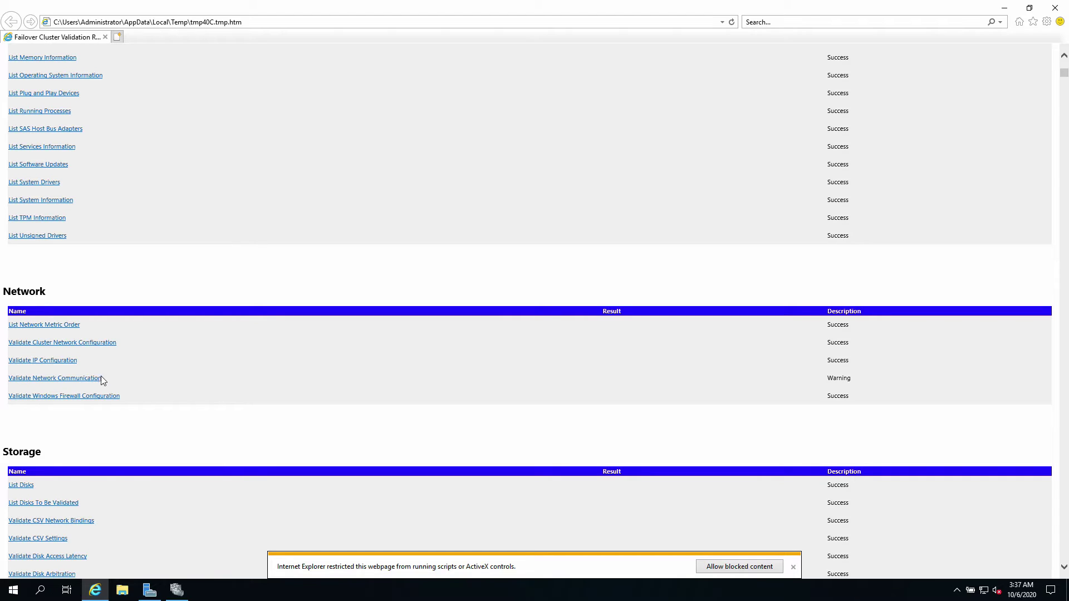
{"action": "left_click", "coordinate": [92, 378]}
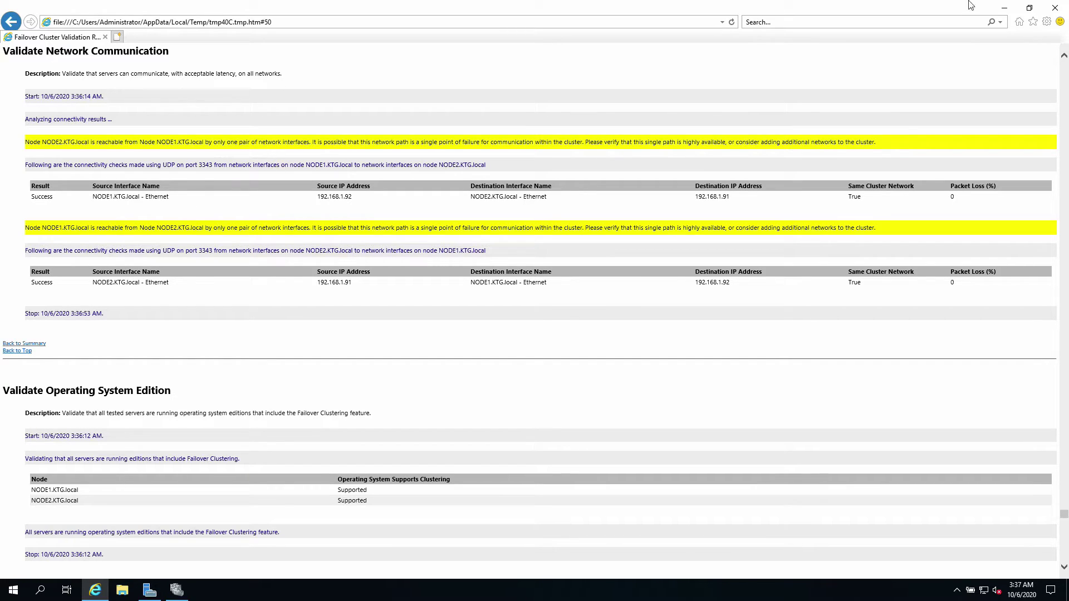
{"action": "left_click", "coordinate": [1045, 9]}
{"action": "left_click", "coordinate": [660, 437]}
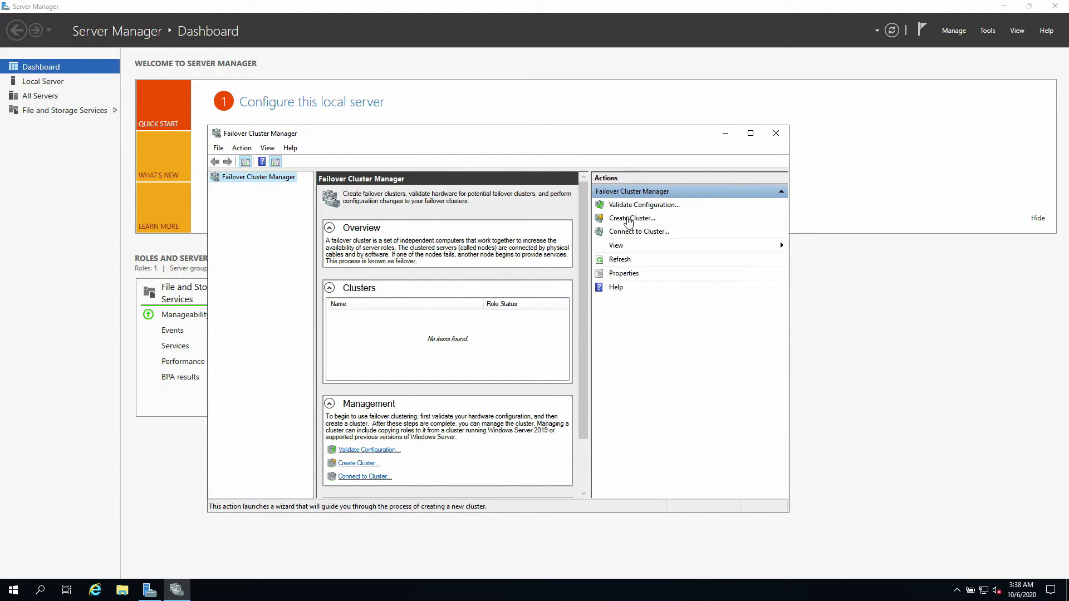
Step: Start a new cluster and search the domain for computers, entering network credentials when prompted
{"action": "left_click", "coordinate": [629, 223]}
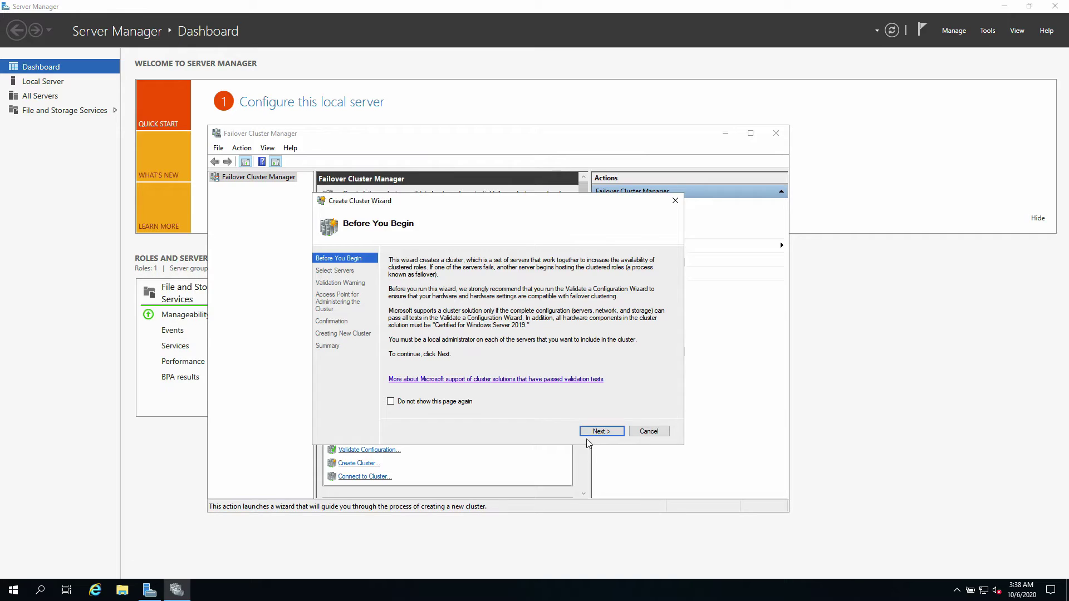
{"action": "left_click", "coordinate": [598, 434]}
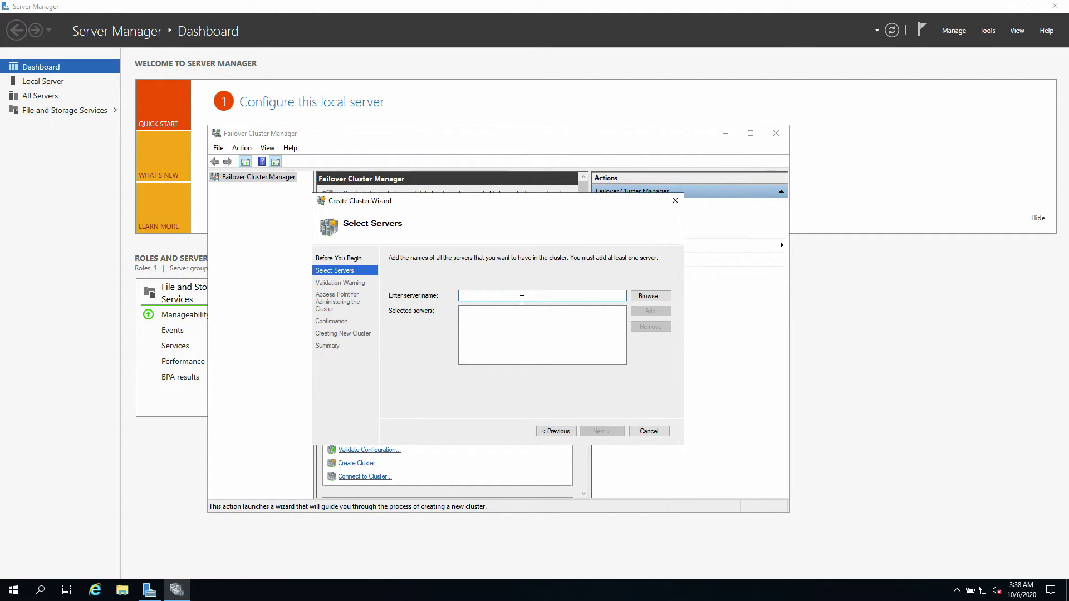
{"action": "left_click", "coordinate": [649, 296]}
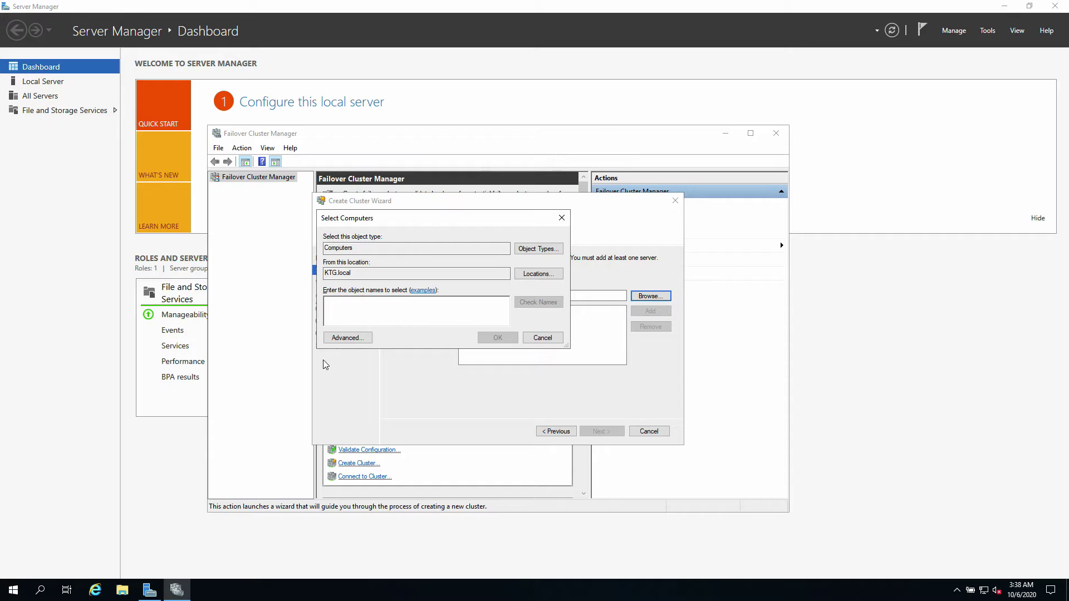
{"action": "left_click", "coordinate": [341, 339]}
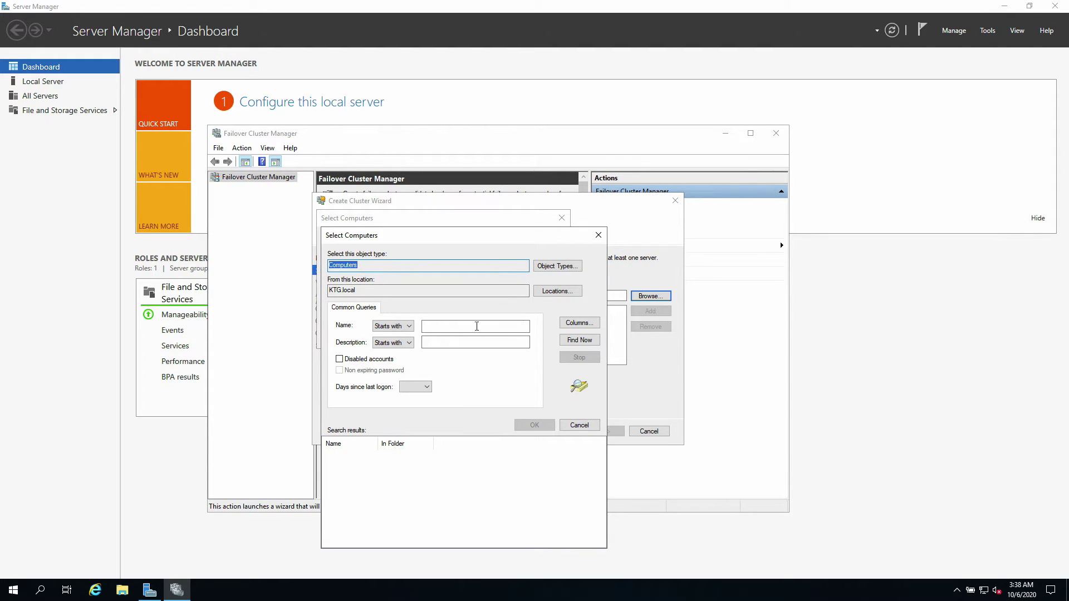
{"action": "left_click", "coordinate": [579, 340]}
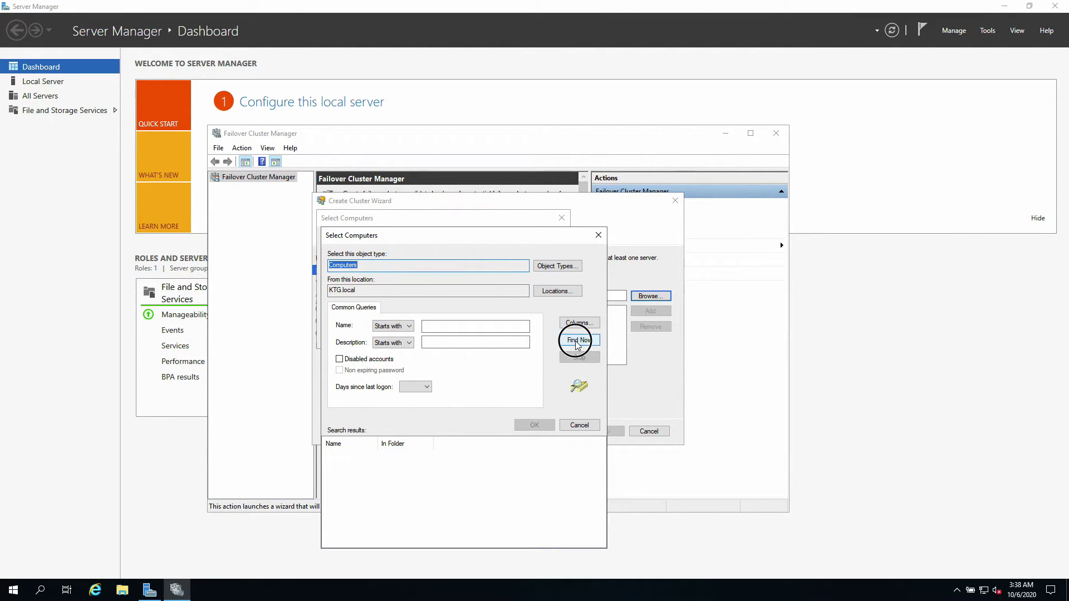
{"action": "key", "text": "Tab"}
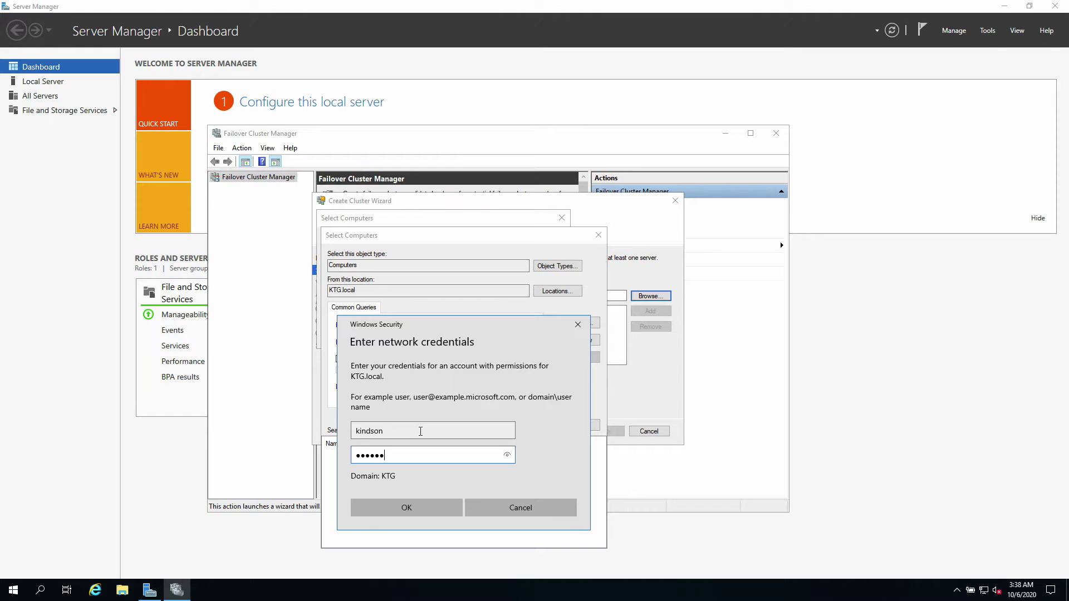
{"action": "key", "text": "Return"}
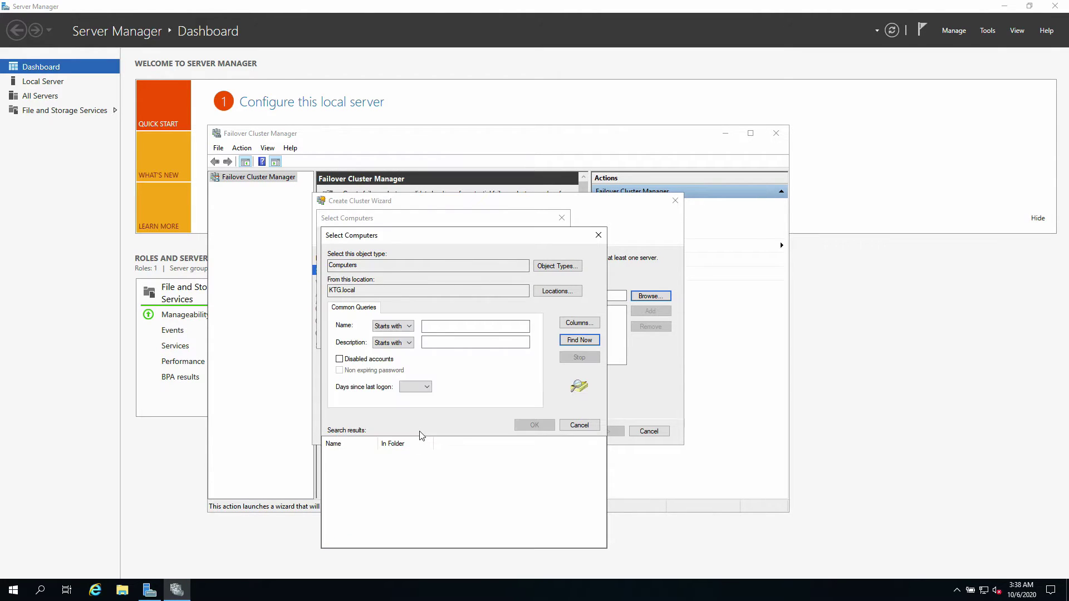
Step: Add NODE1 and NODE2 as the cluster's servers
{"action": "left_click", "coordinate": [344, 465]}
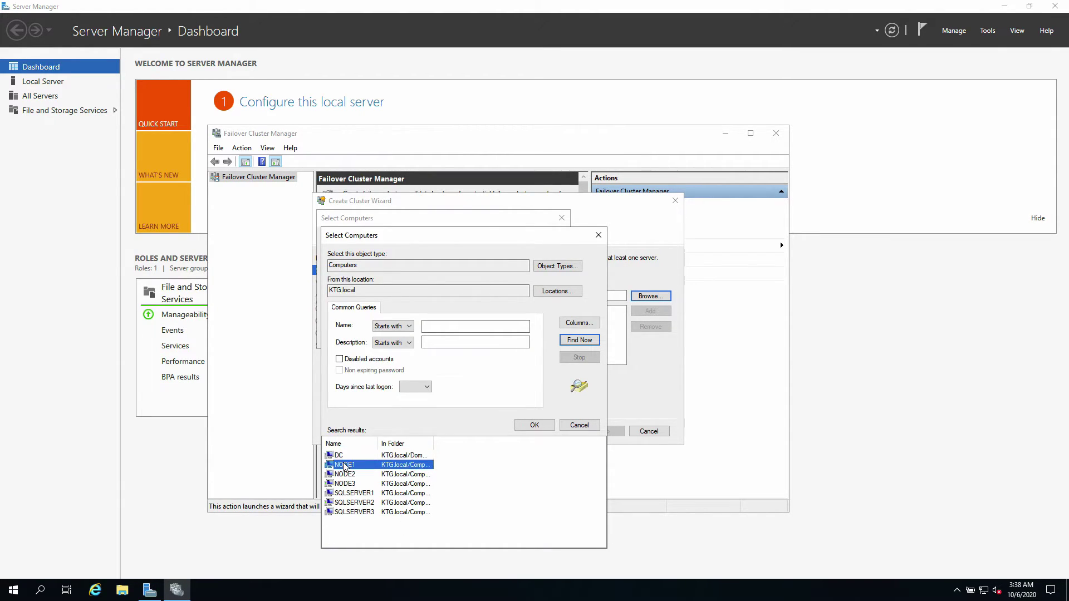
{"action": "left_click", "coordinate": [346, 475], "text": "ctrl"}
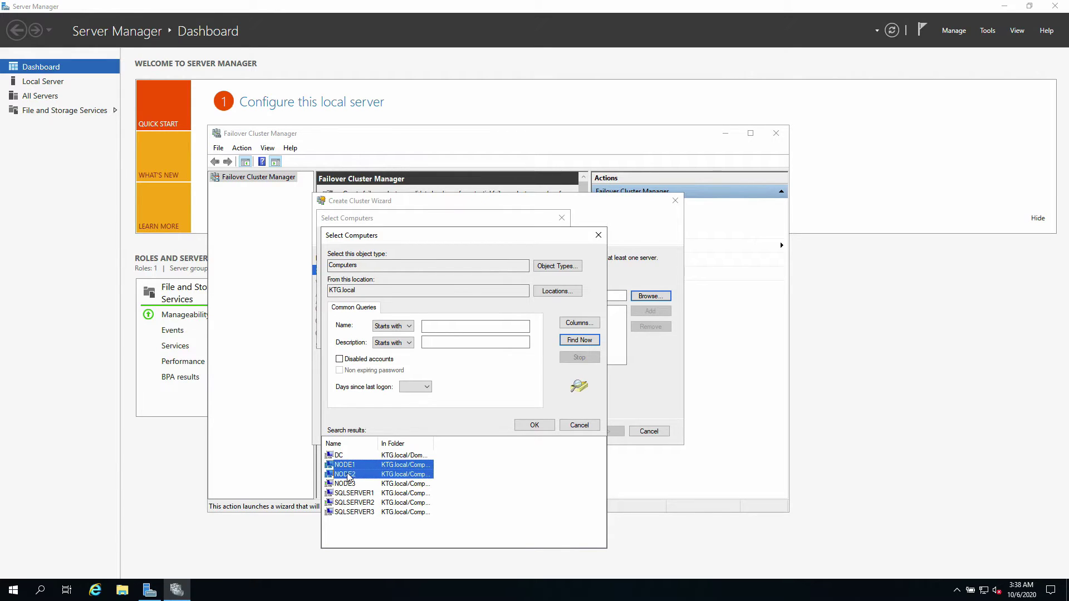
{"action": "left_click", "coordinate": [535, 425]}
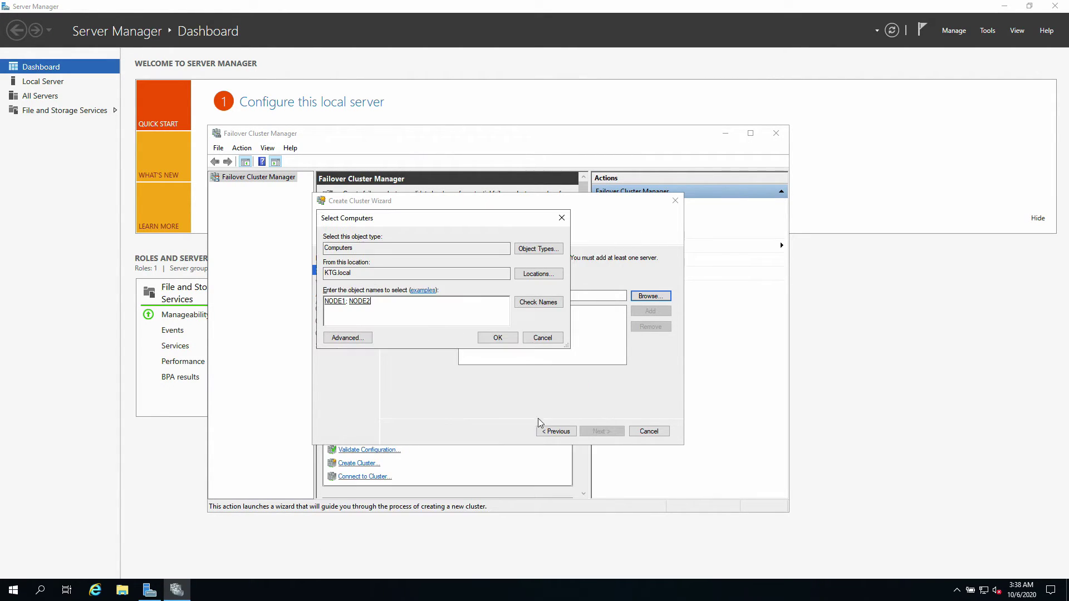
{"action": "left_click", "coordinate": [497, 338]}
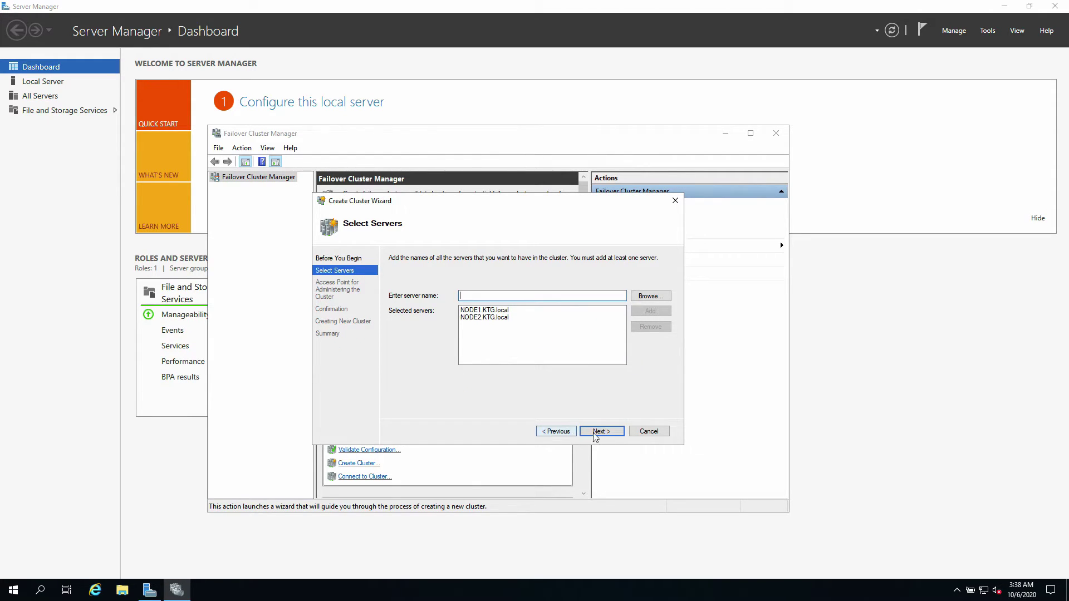
Step: Name the cluster ktgCluster, confirm the settings and start creating it
{"action": "left_click", "coordinate": [600, 431]}
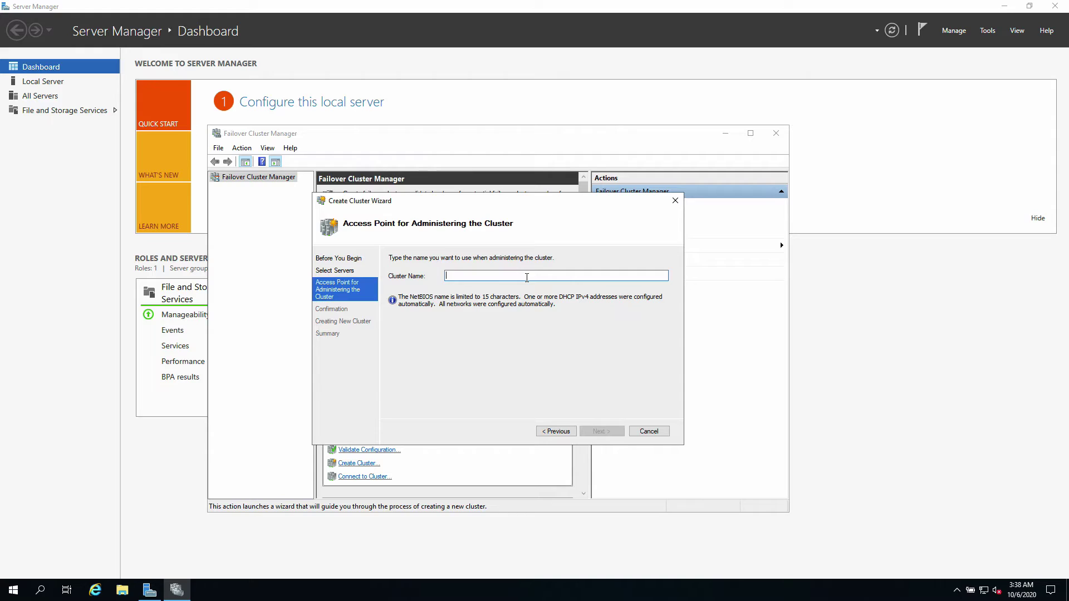
{"action": "type", "text": "ktgCluster"}
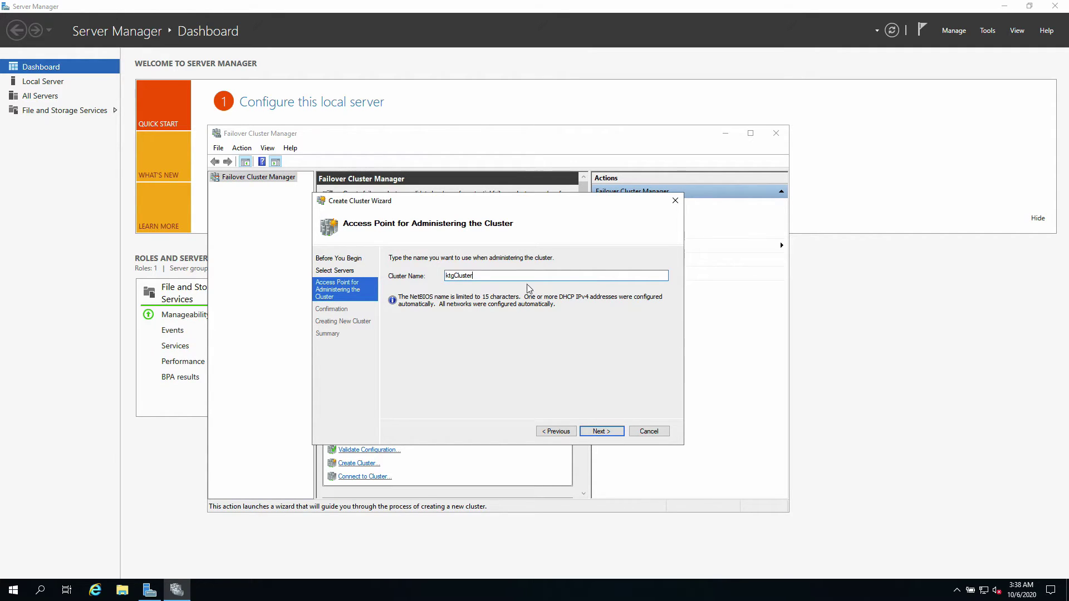
{"action": "left_click", "coordinate": [605, 433]}
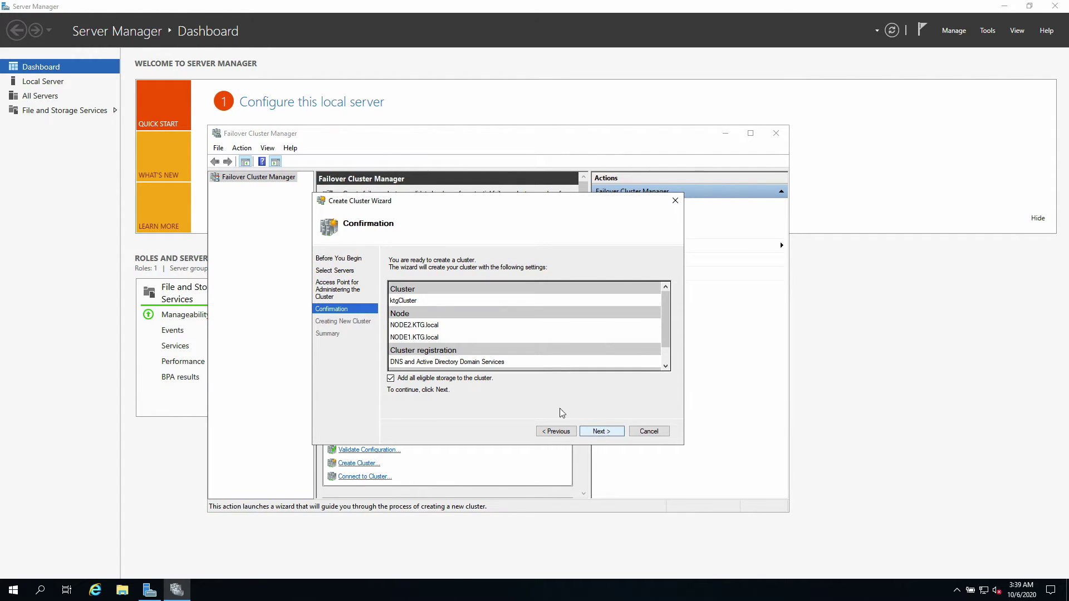
{"action": "left_click", "coordinate": [604, 434]}
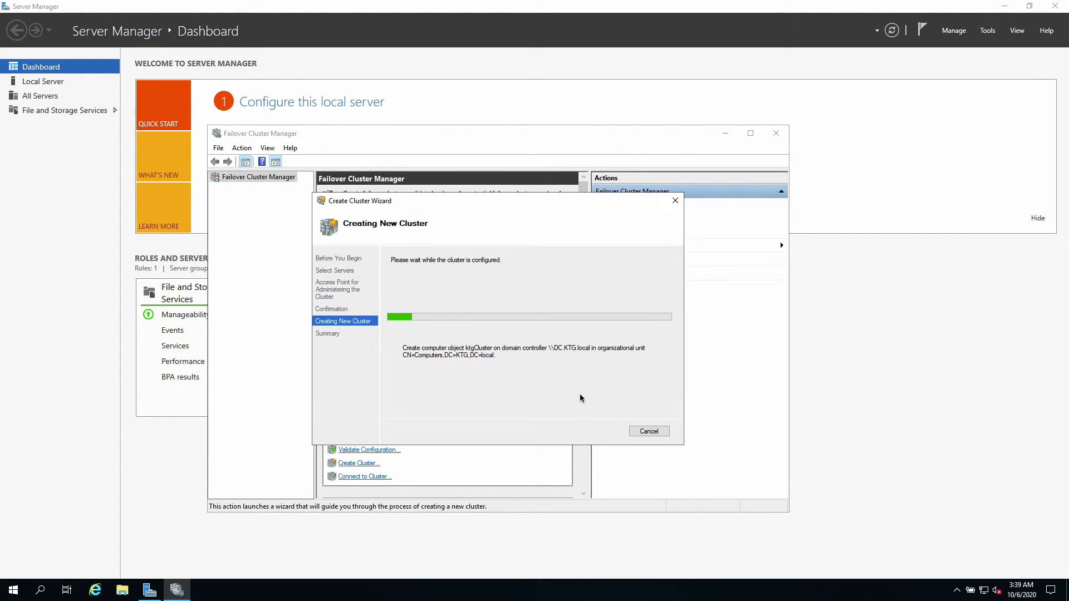
Step: Check the domain controller's Active Directory view, then close the completed Create Cluster Wizard
{"action": "key", "text": "ctrl+Up"}
{"action": "left_click", "coordinate": [814, 34]}
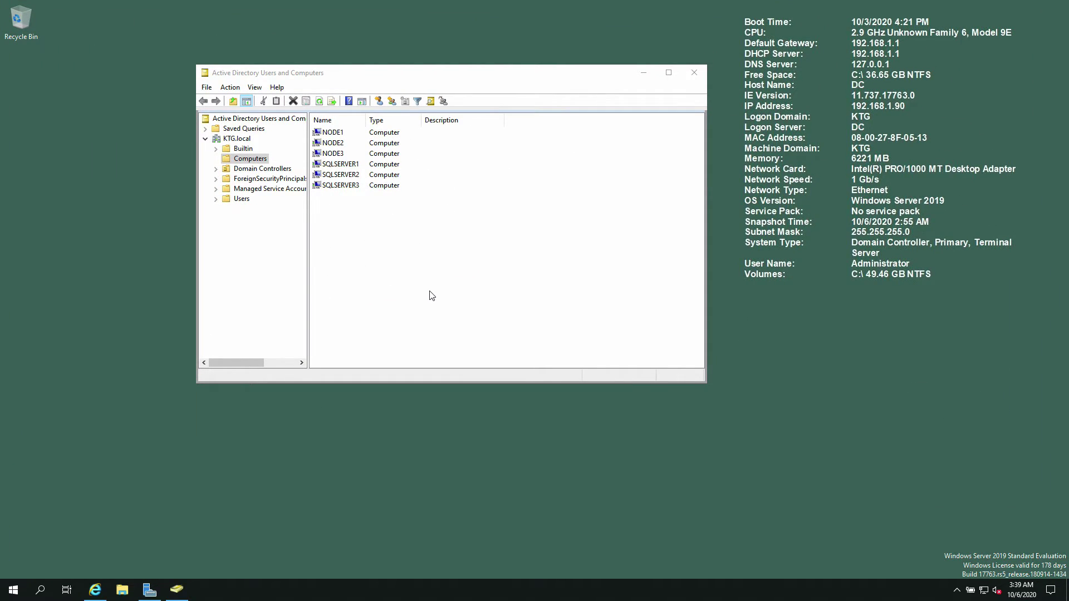
{"action": "key", "text": "ctrl+Up"}
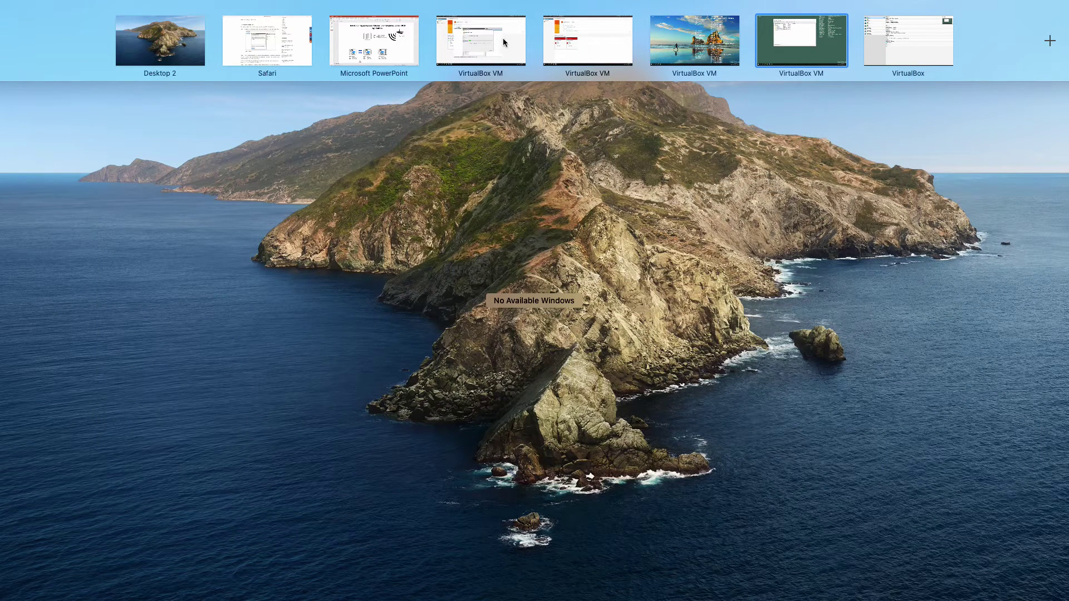
{"action": "left_click", "coordinate": [503, 40]}
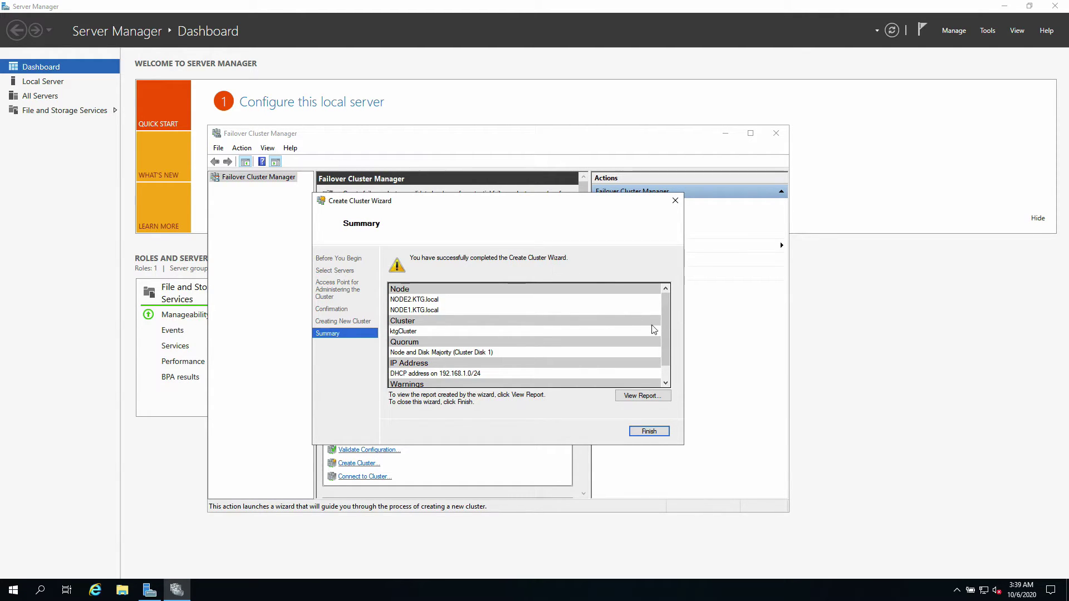
{"action": "left_click", "coordinate": [657, 432]}
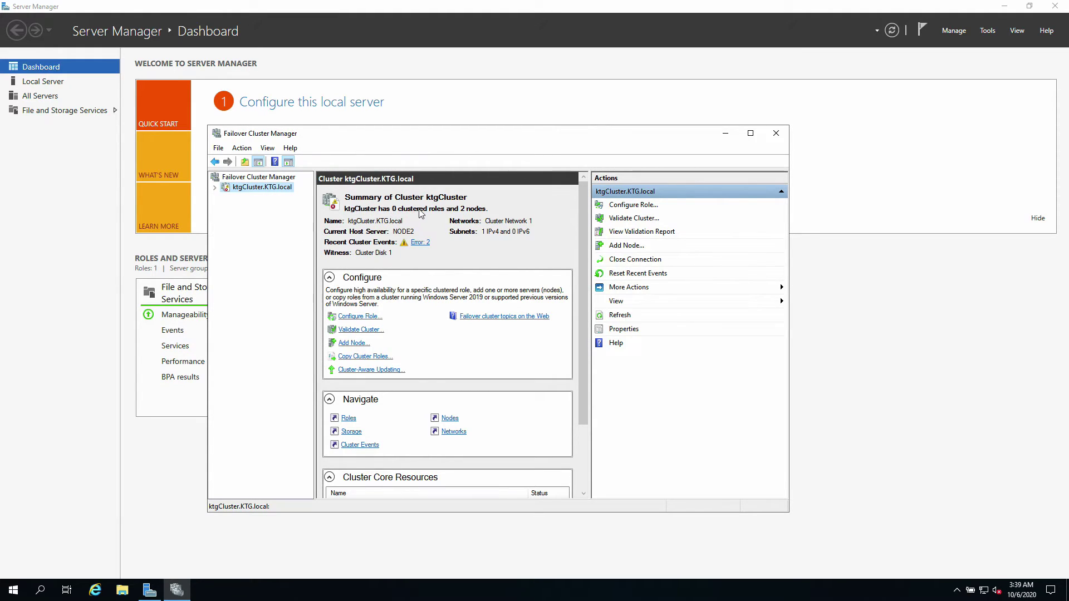
Step: Expand ktgCluster, review its two DNS registration error events, and return to its summary
{"action": "left_click", "coordinate": [215, 188]}
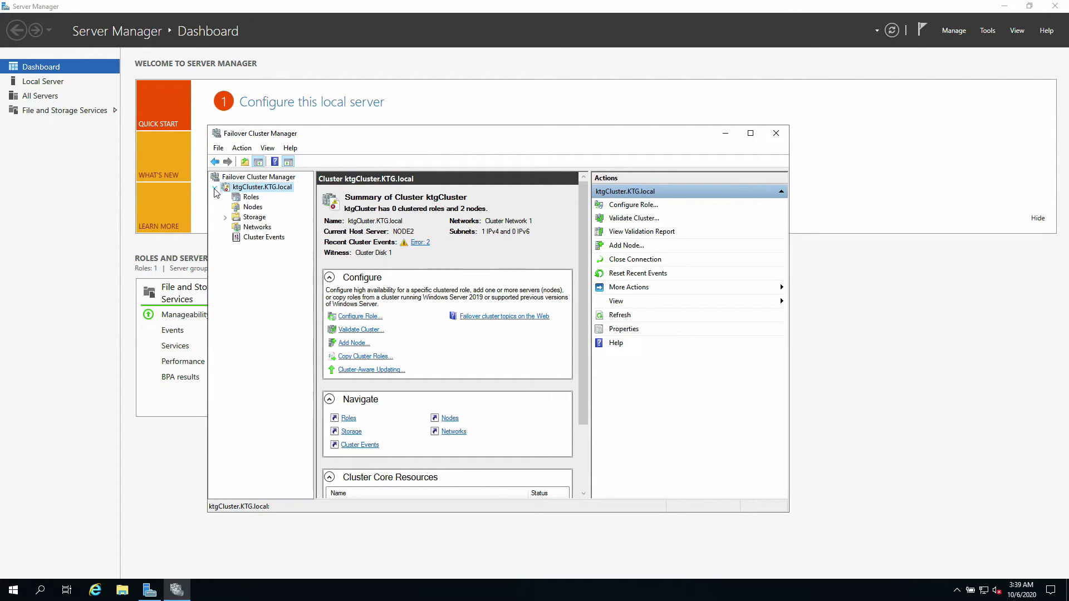
{"action": "left_click", "coordinate": [419, 243]}
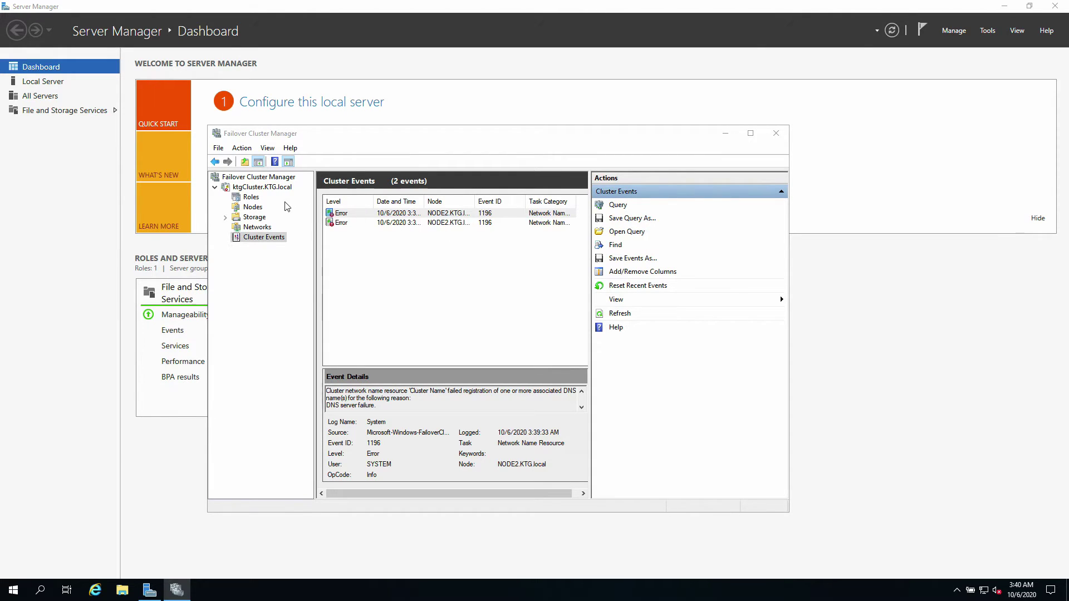
{"action": "left_click", "coordinate": [243, 189]}
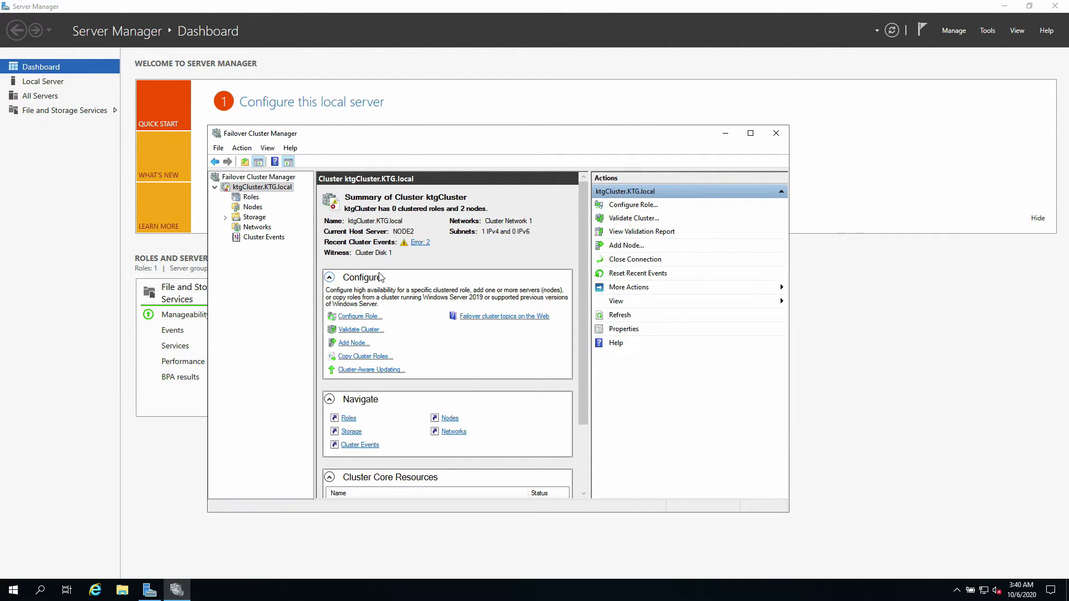
{"action": "key", "text": "ctrl+Up"}
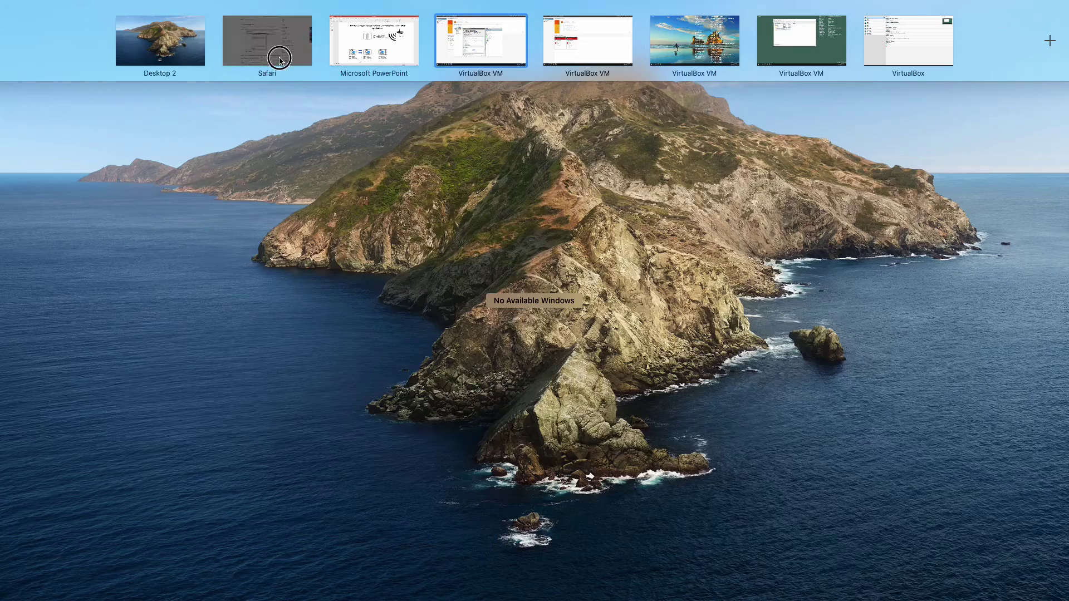
Step: Scroll the tutorial page, then return to the Failover Cluster Manager VM
{"action": "left_click", "coordinate": [276, 57]}
{"action": "scroll", "coordinate": [355, 298], "scroll_direction": "down", "scroll_amount": 5}
{"action": "scroll", "coordinate": [355, 299], "scroll_direction": "down", "scroll_amount": 15}
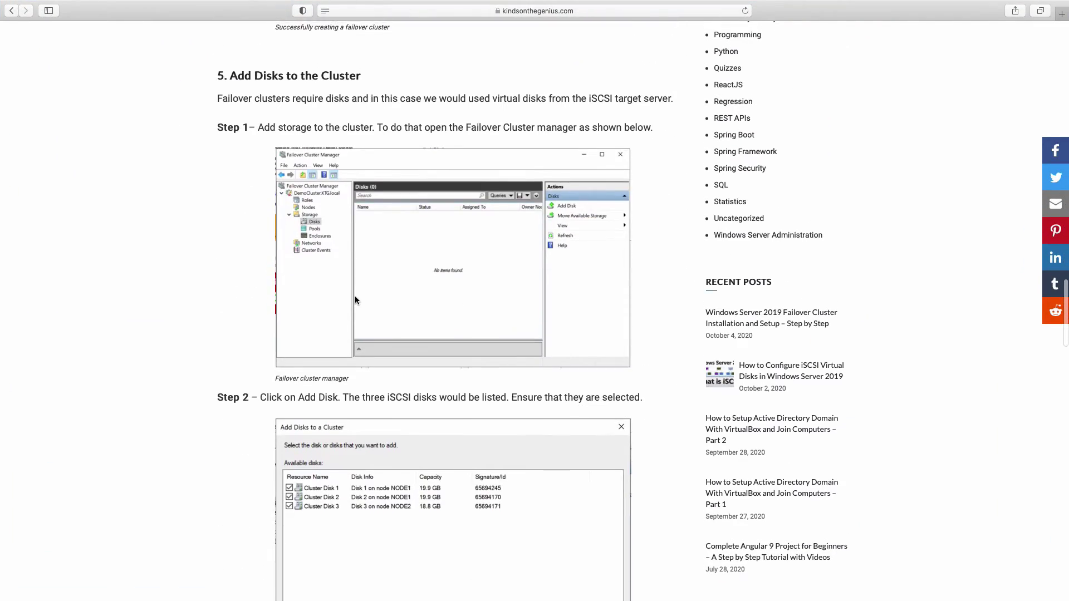
{"action": "key", "text": "ctrl+Up"}
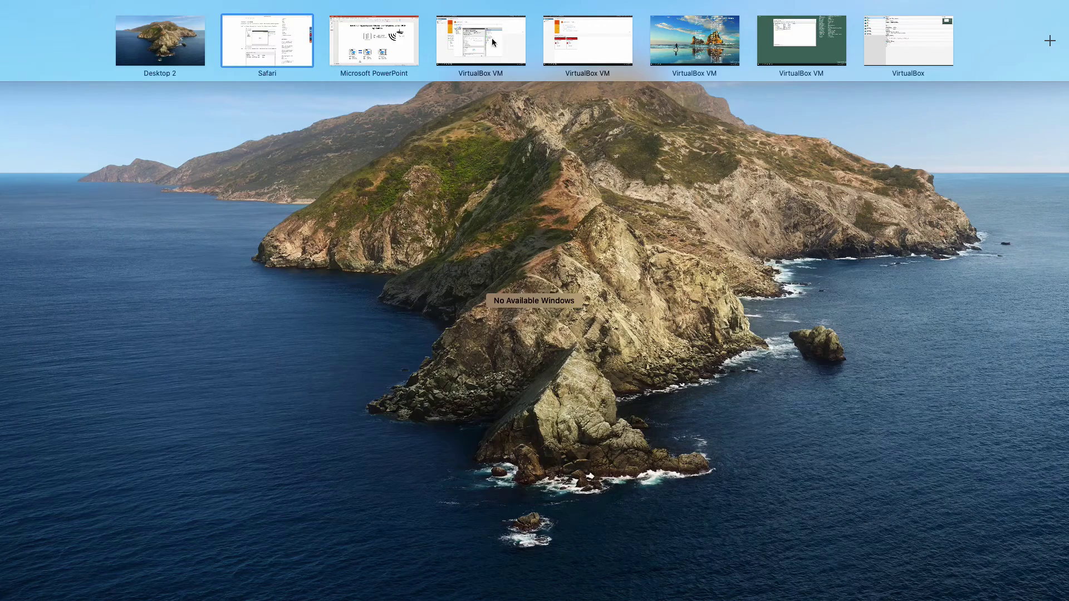
{"action": "left_click", "coordinate": [489, 42]}
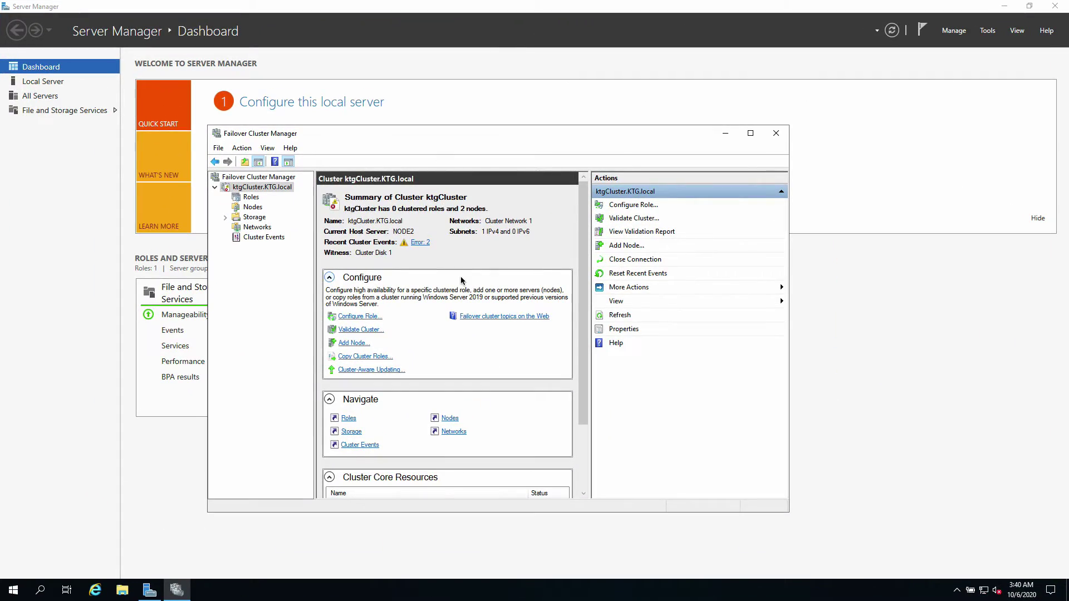
Step: Refresh Active Directory Users and Computers to inspect the ktgCluster account, then return to Failover Cluster Manager
{"action": "key", "text": "ctrl+Up"}
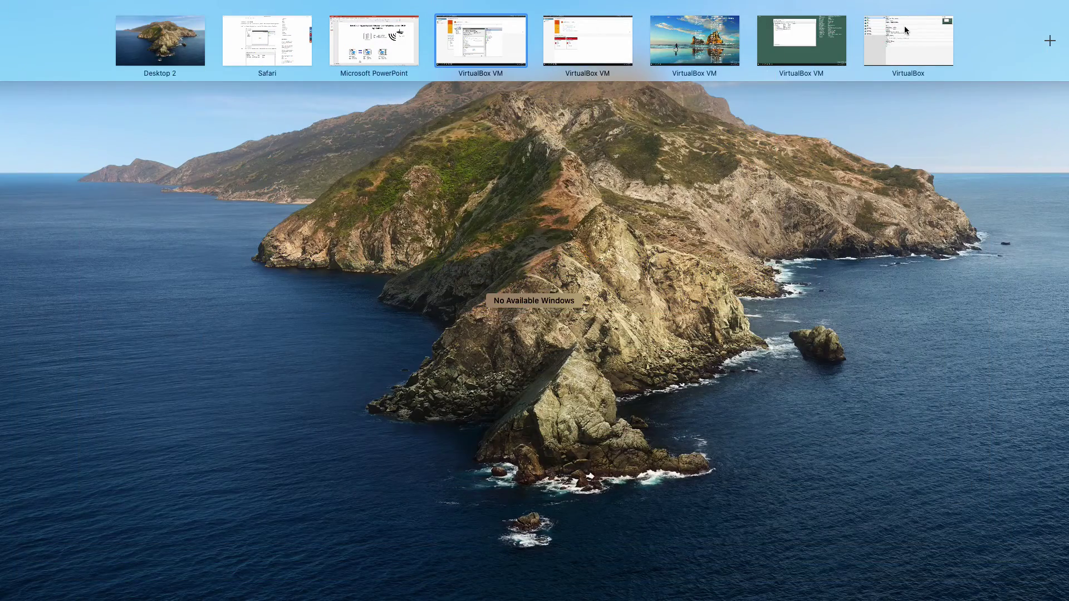
{"action": "left_click", "coordinate": [799, 43]}
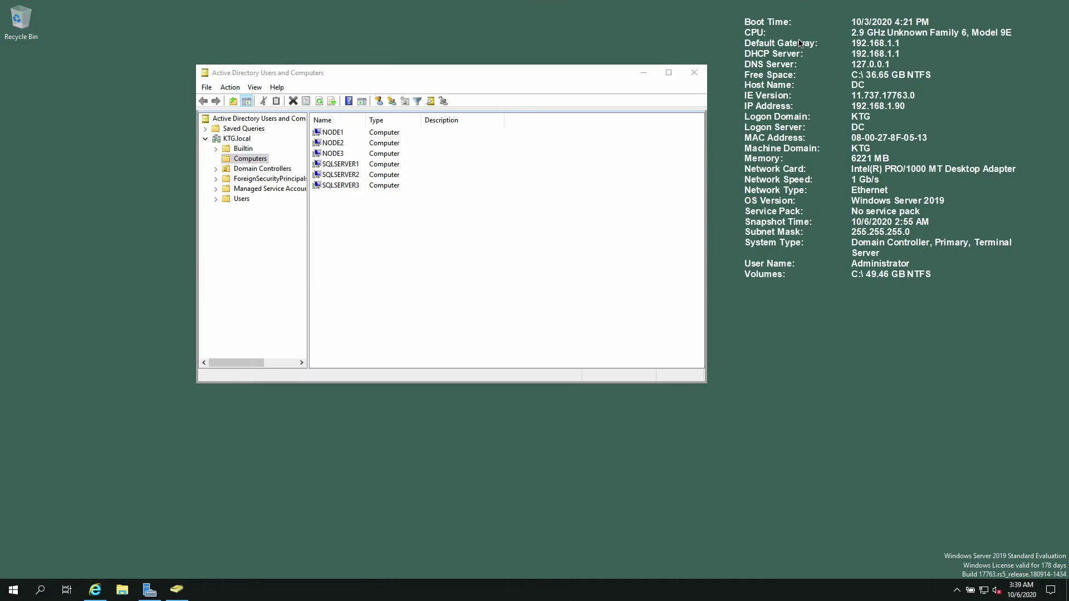
{"action": "right_click", "coordinate": [420, 260]}
{"action": "left_click", "coordinate": [455, 322]}
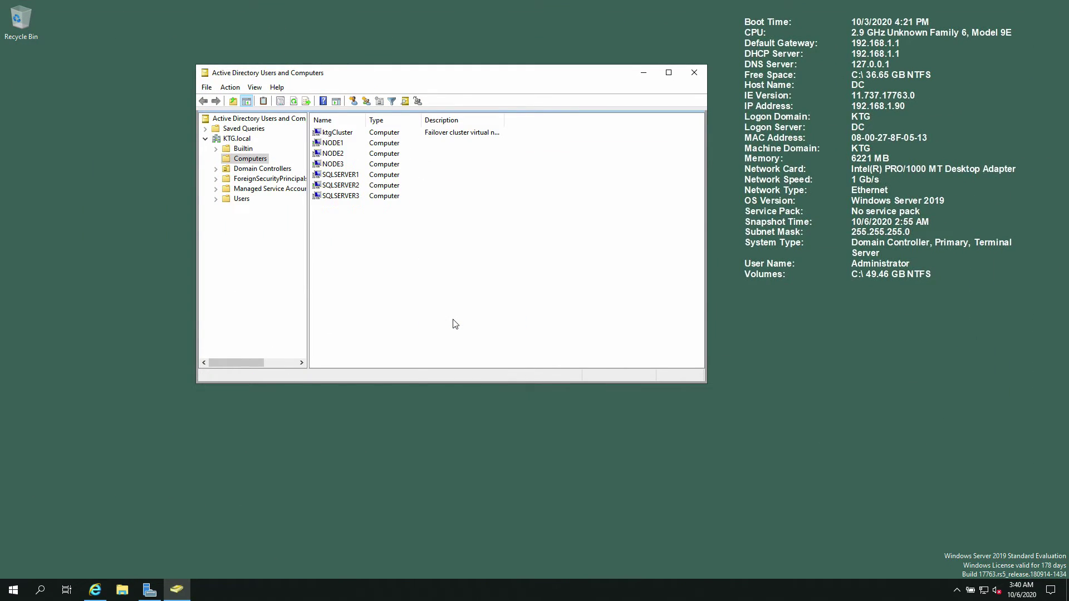
{"action": "left_click", "coordinate": [348, 133]}
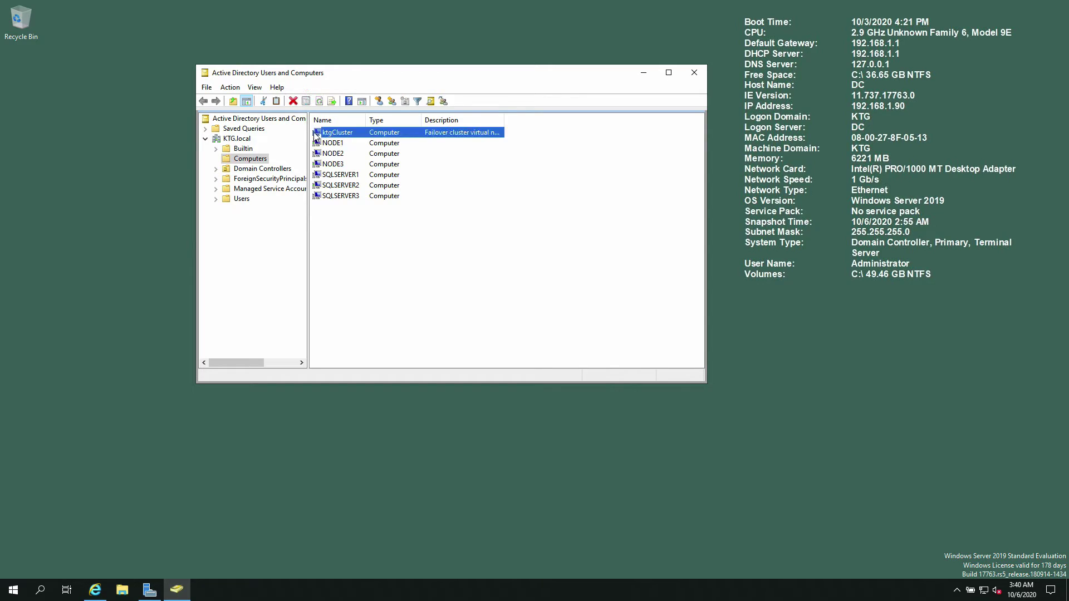
{"action": "left_click_drag", "start_coordinate": [504, 120], "coordinate": [563, 121]}
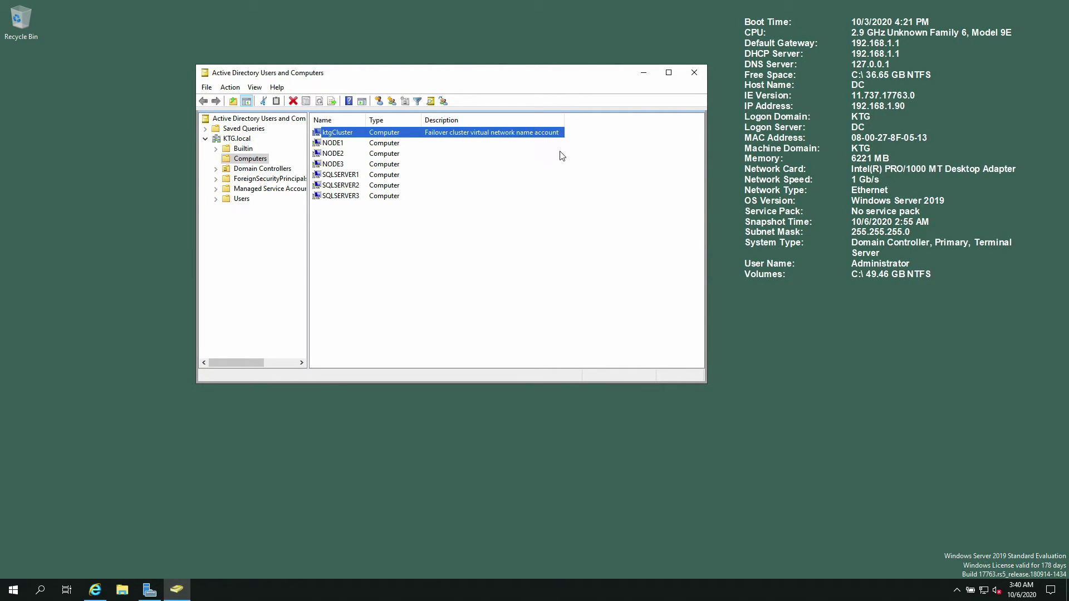
{"action": "key", "text": "ctrl+Up"}
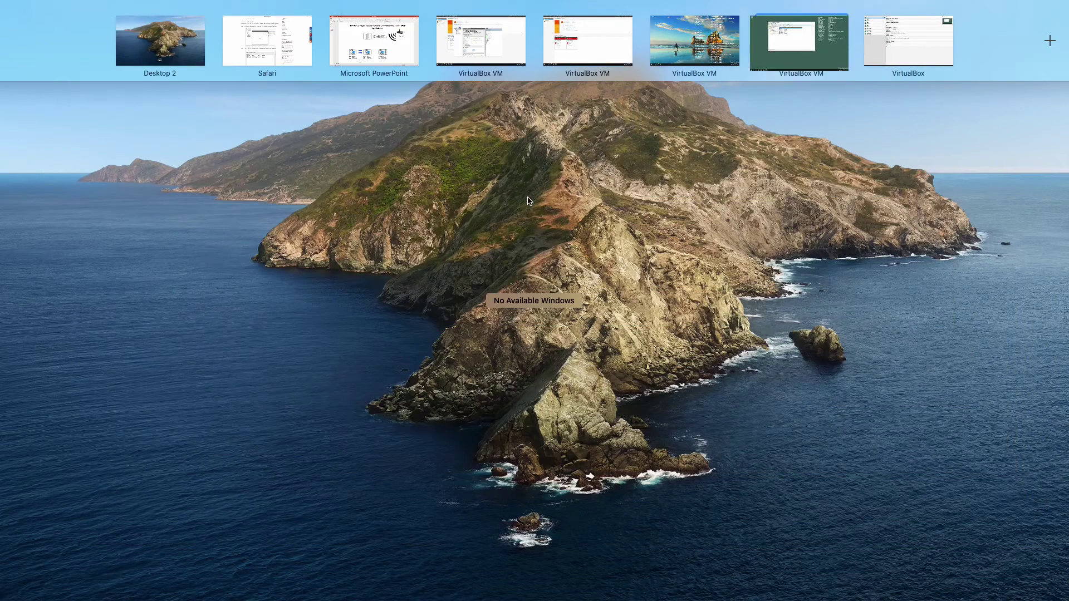
{"action": "left_click", "coordinate": [458, 47]}
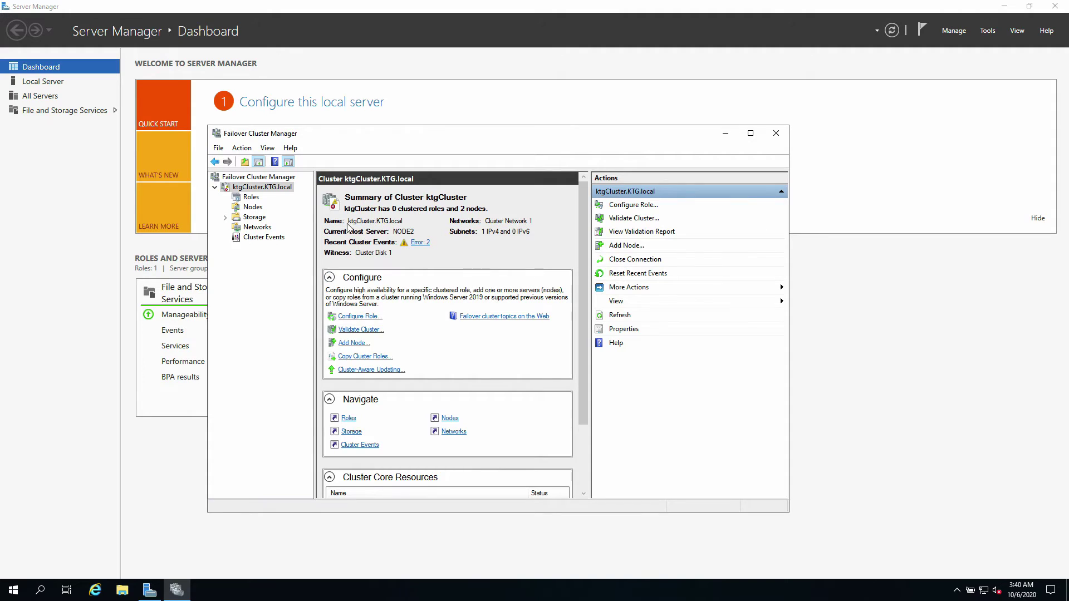
Step: Add Cluster Disk 2 and Cluster Disk 3 to ktgCluster's storage
{"action": "left_click", "coordinate": [225, 217]}
{"action": "left_click", "coordinate": [249, 218]}
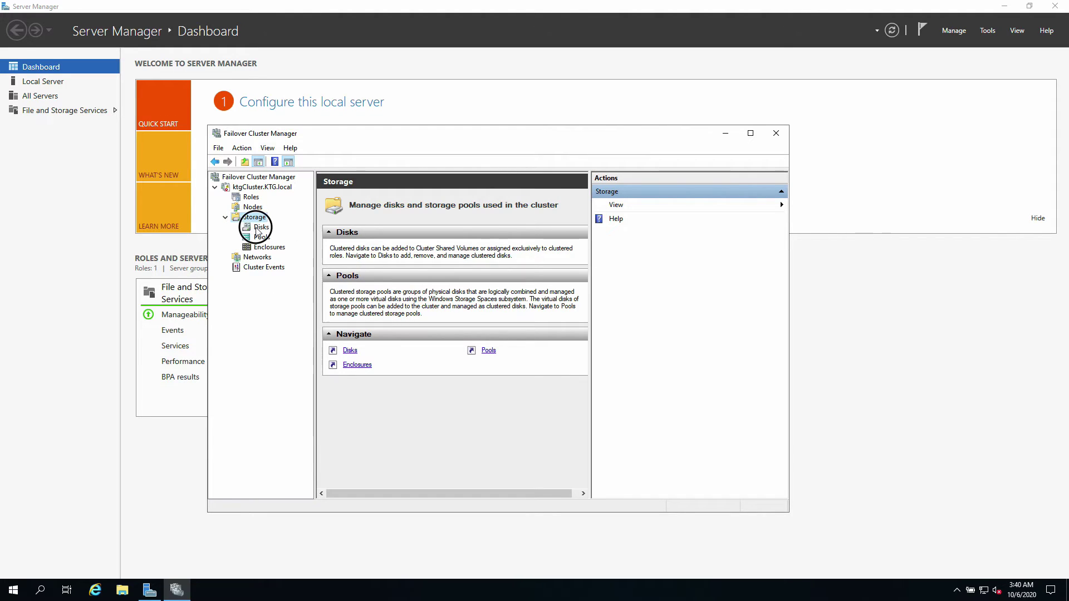
{"action": "left_click", "coordinate": [260, 228]}
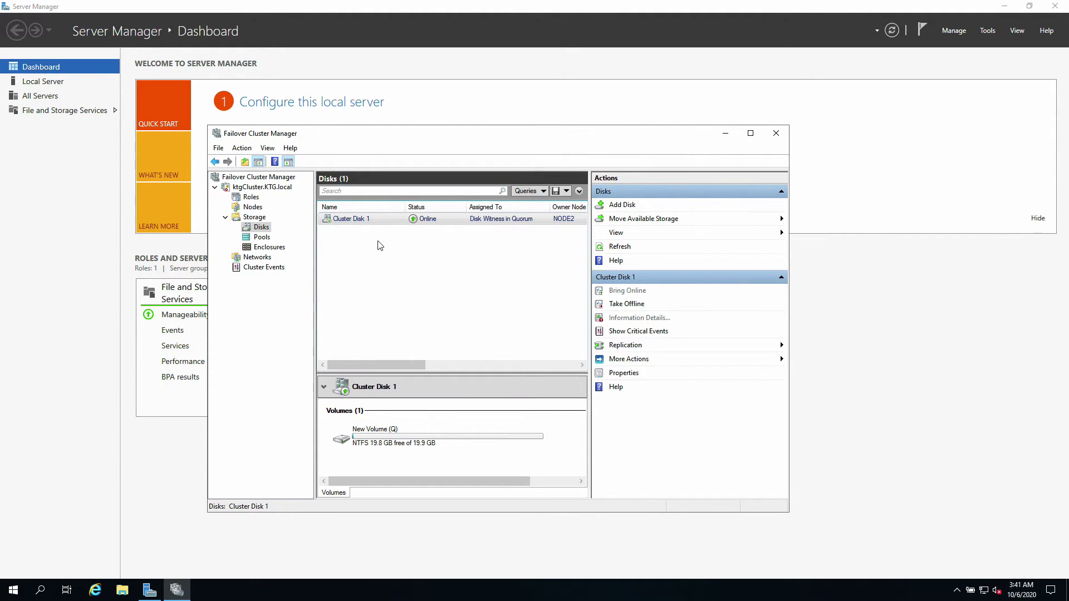
{"action": "left_click", "coordinate": [621, 205]}
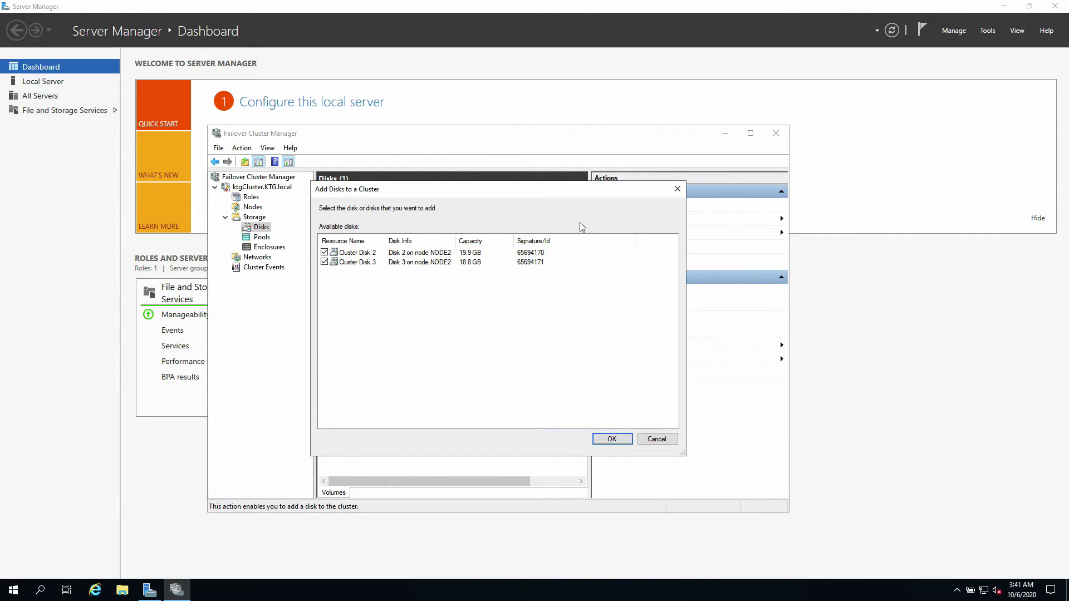
{"action": "left_click", "coordinate": [611, 440]}
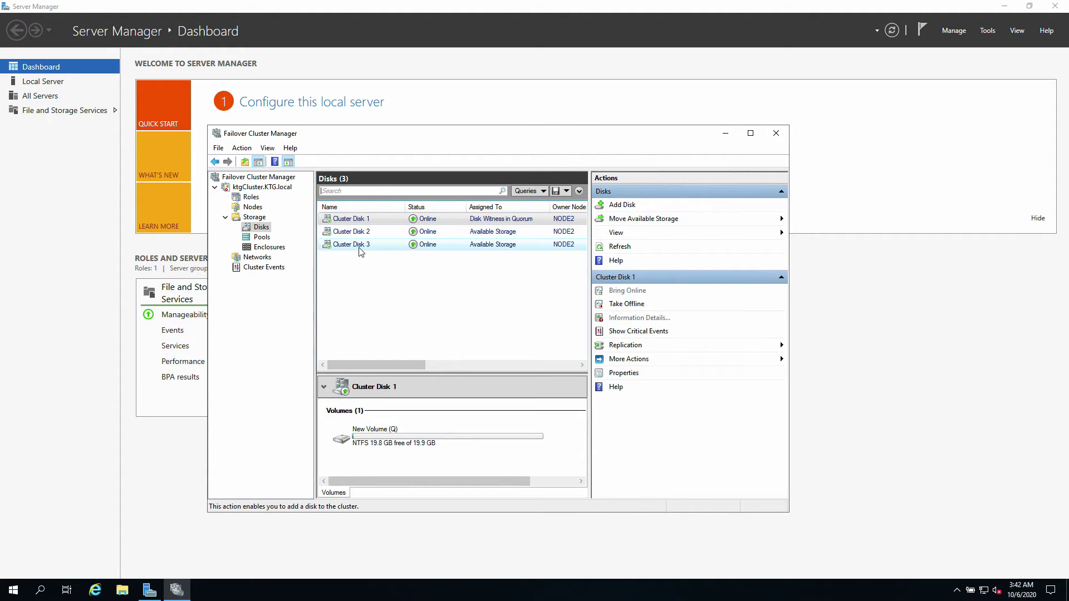
Step: Widen the Disks list to show more columns and use a disk's context menu
{"action": "left_click_drag", "start_coordinate": [589, 263], "coordinate": [658, 265]}
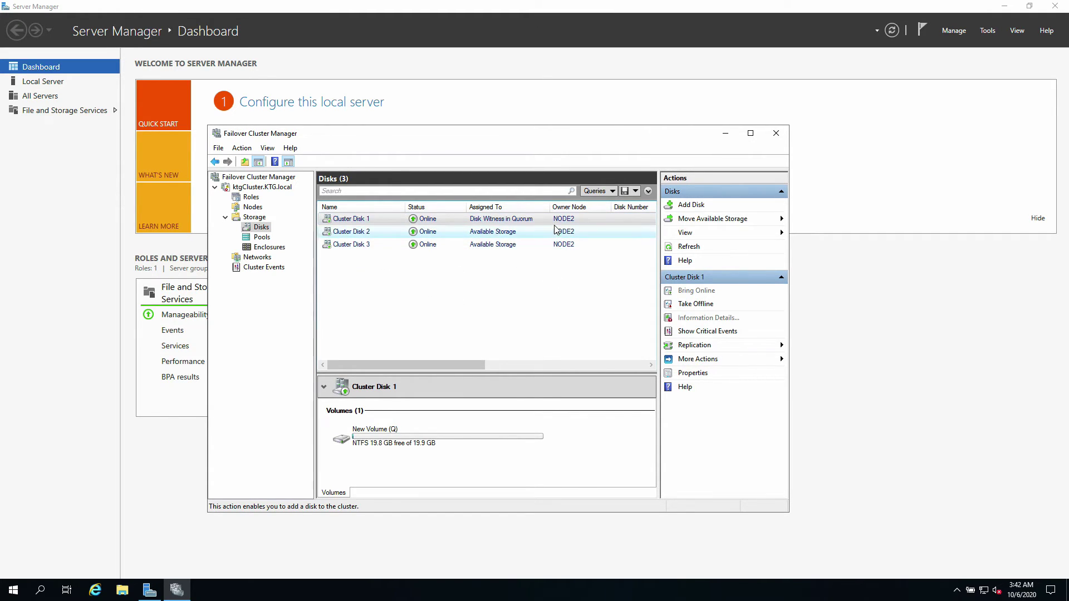
{"action": "right_click", "coordinate": [466, 274]}
{"action": "left_click", "coordinate": [565, 269]}
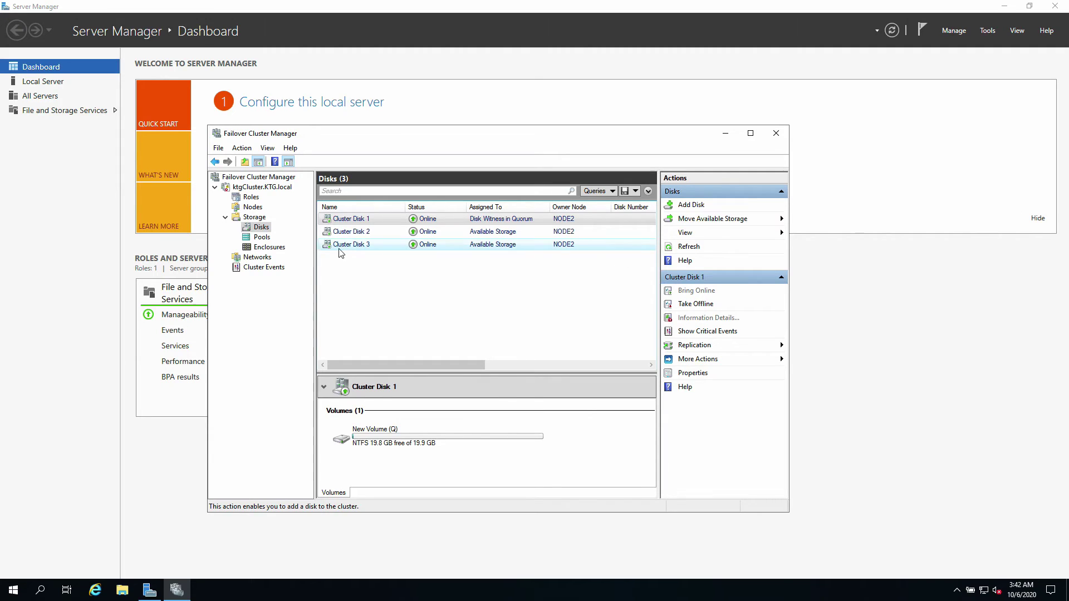
{"action": "key", "text": "ctrl+Up"}
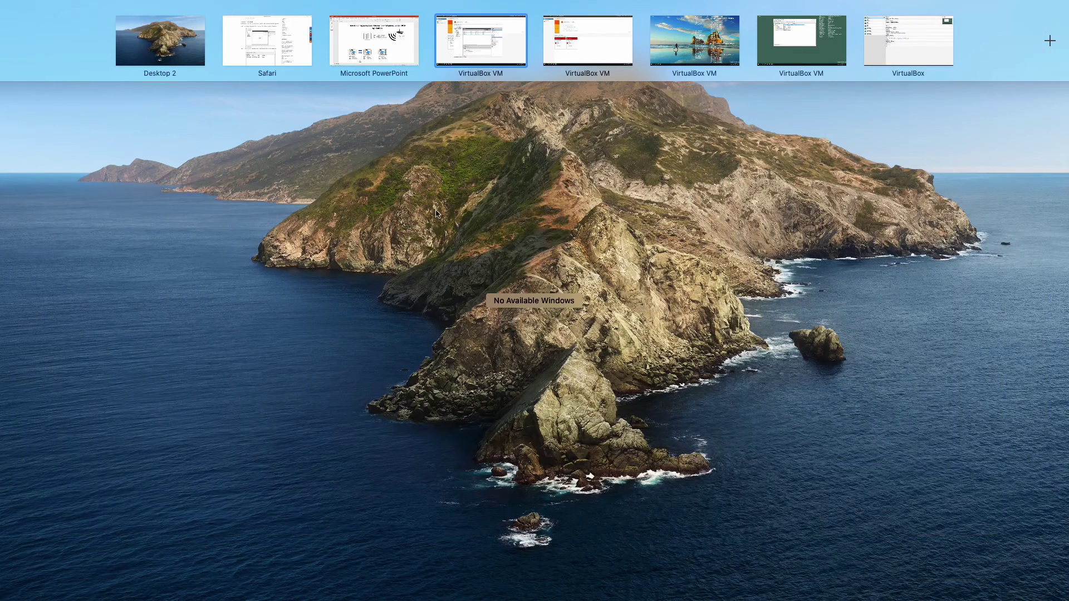
{"action": "left_click", "coordinate": [244, 27]}
{"action": "scroll", "coordinate": [448, 382], "scroll_direction": "down", "scroll_amount": 5}
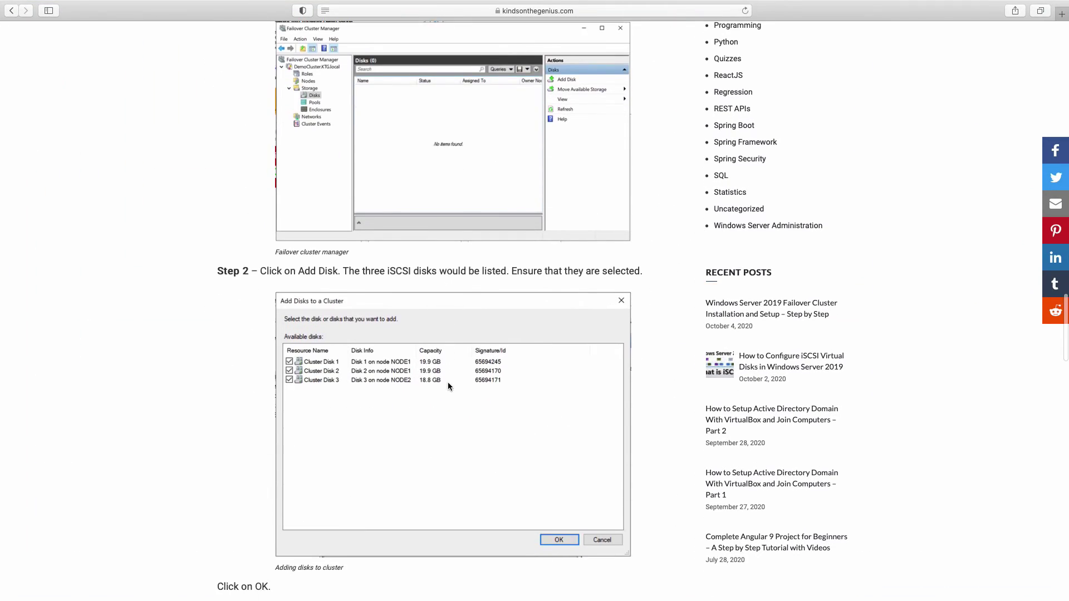
{"action": "scroll", "coordinate": [448, 386], "scroll_direction": "down", "scroll_amount": 8}
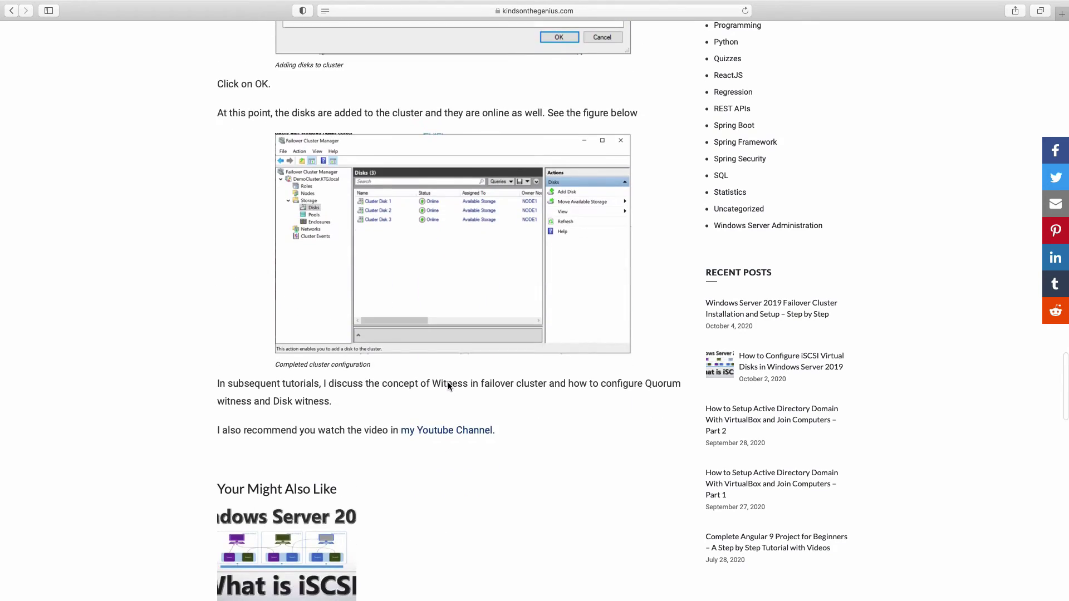
{"action": "scroll", "coordinate": [478, 333], "scroll_direction": "down", "scroll_amount": 2}
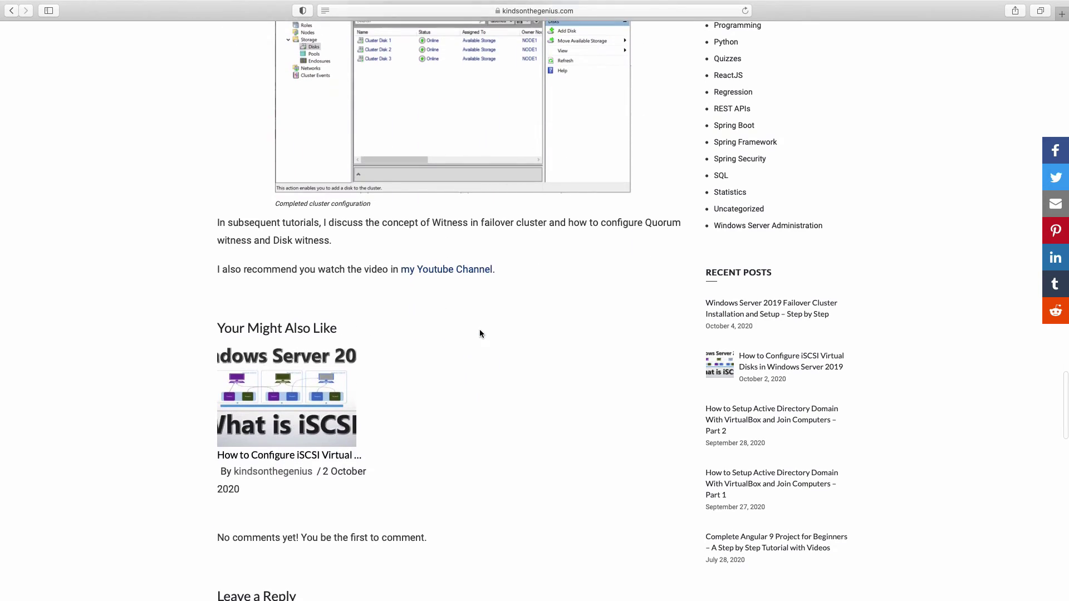
{"action": "scroll", "coordinate": [393, 294], "scroll_direction": "up", "scroll_amount": 2}
{"action": "key", "text": "ctrl+Up"}
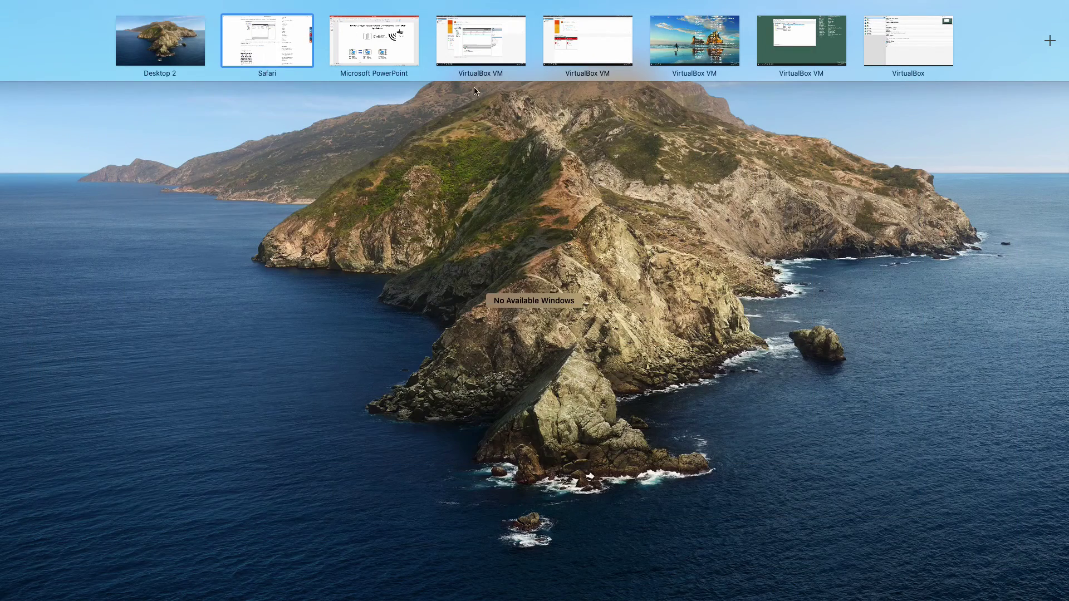
{"action": "left_click", "coordinate": [458, 51]}
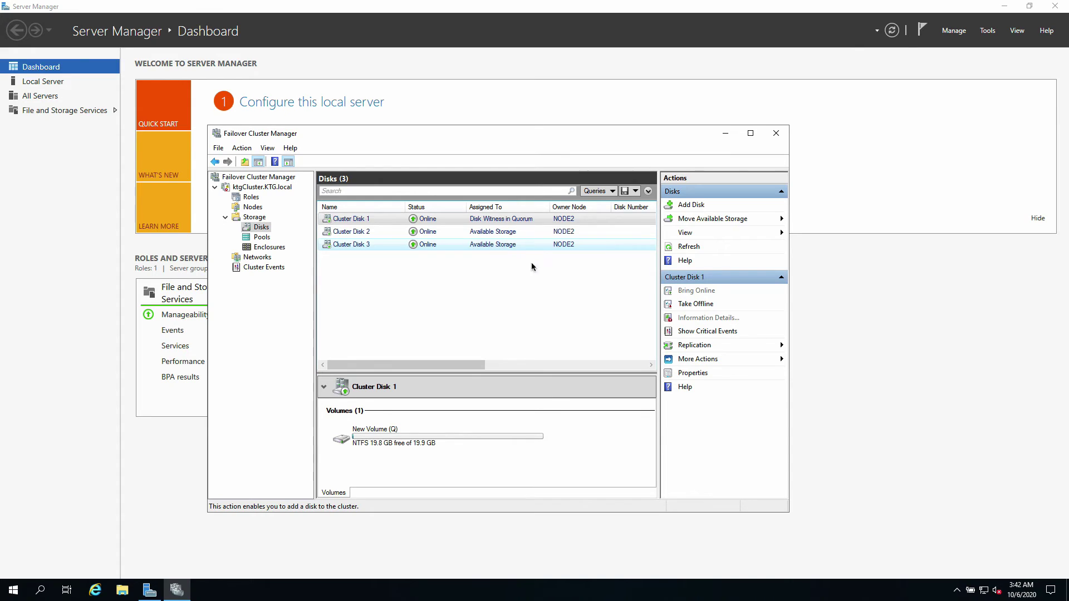
{"action": "mouse_move", "coordinate": [452, 365]}
{"action": "left_mouse_down"}
{"action": "mouse_move", "coordinate": [572, 363]}
{"action": "mouse_move", "coordinate": [441, 369]}
{"action": "left_mouse_up"}
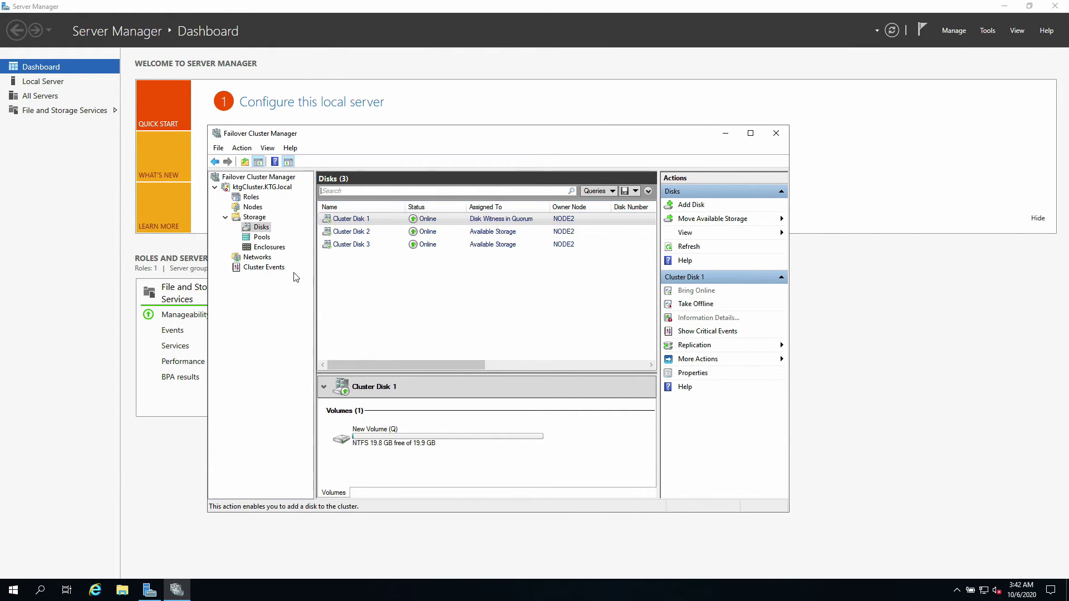
{"action": "left_click", "coordinate": [252, 207]}
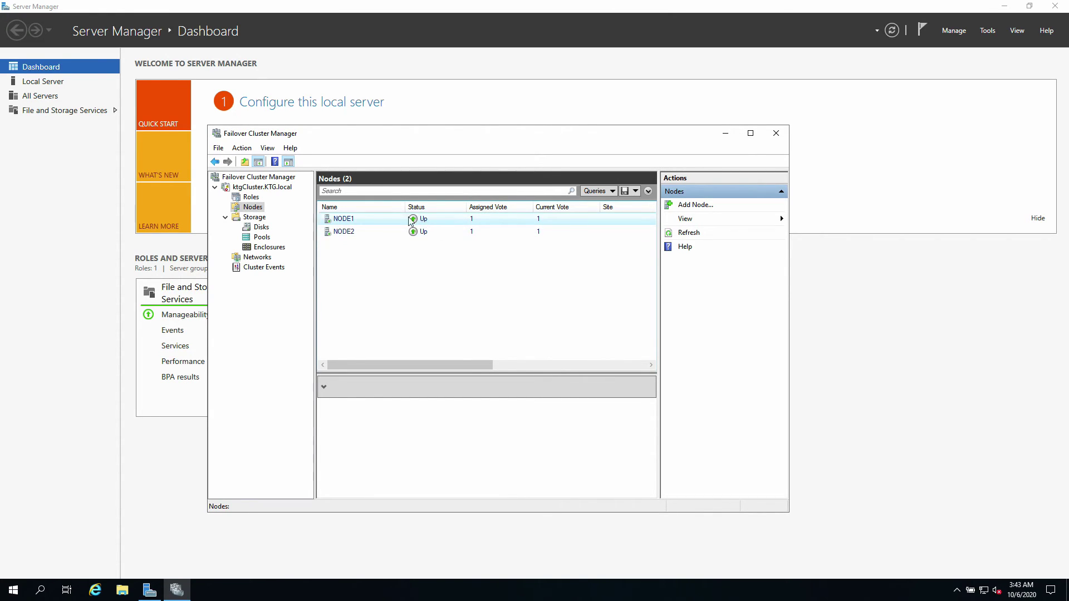
{"action": "left_click", "coordinate": [260, 228]}
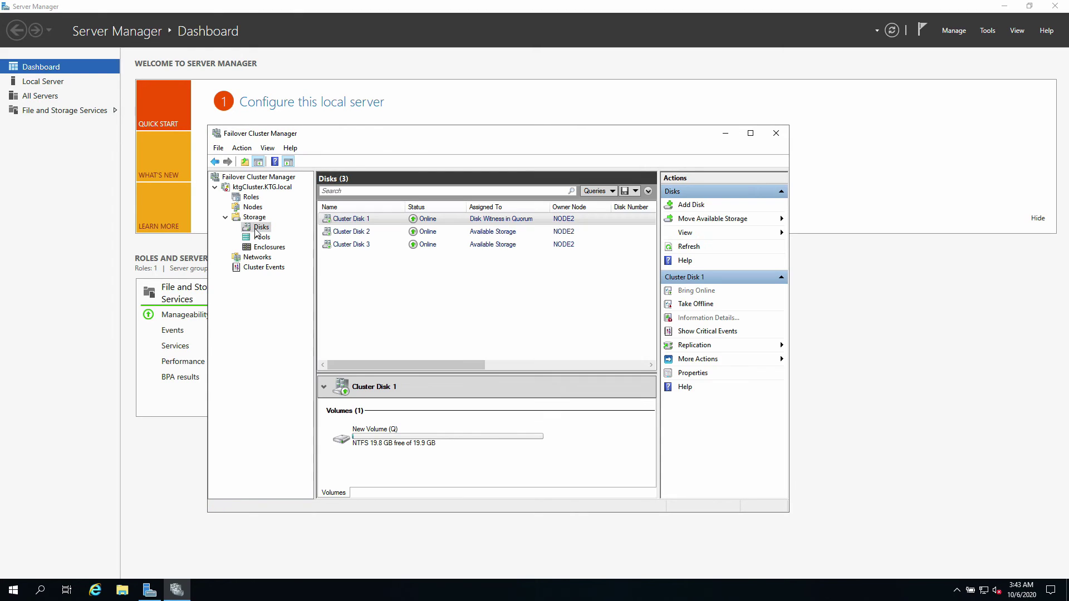
{"action": "key", "text": "ctrl+Up"}
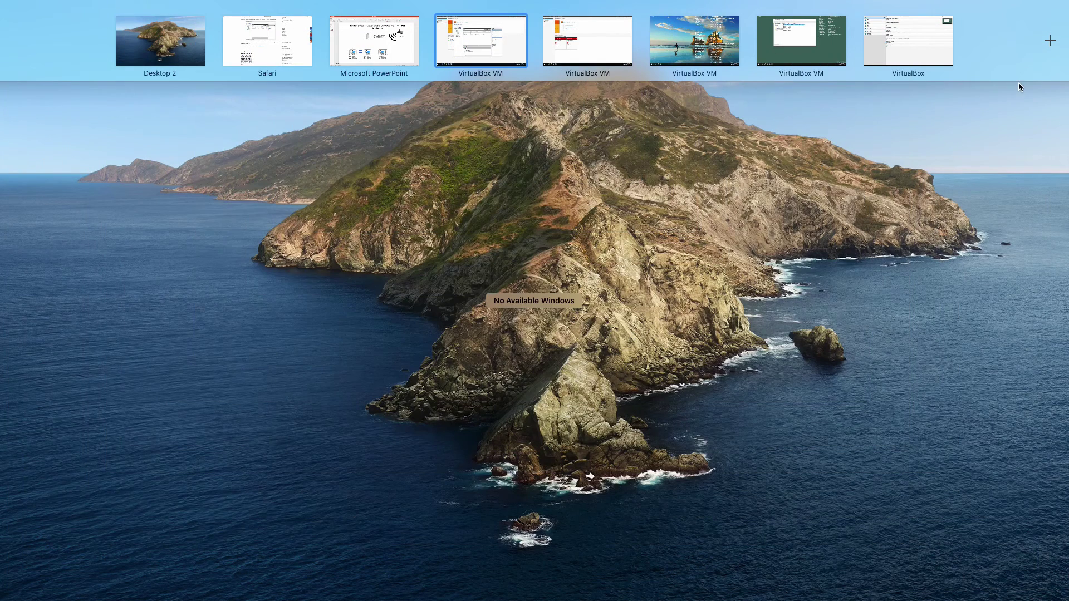
{"action": "left_click", "coordinate": [835, 49]}
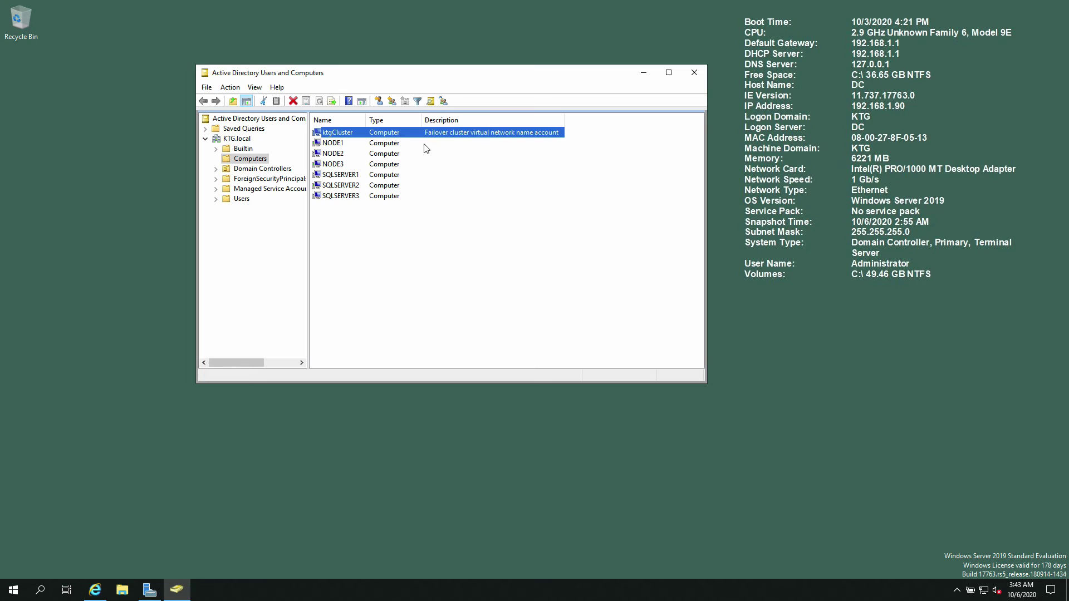
{"action": "key", "text": "ctrl+Up"}
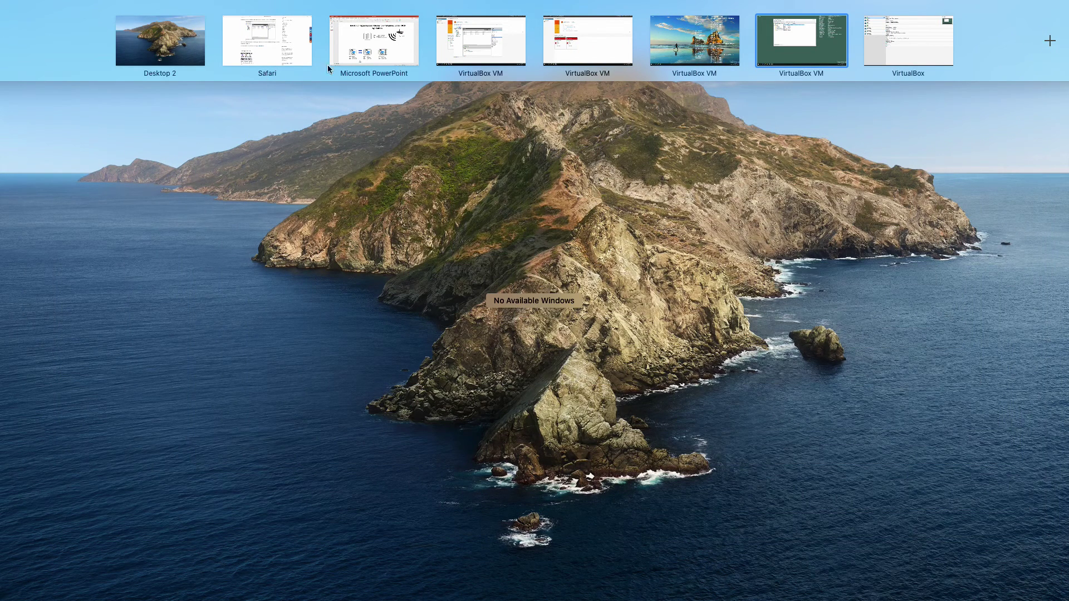
{"action": "left_click", "coordinate": [479, 49]}
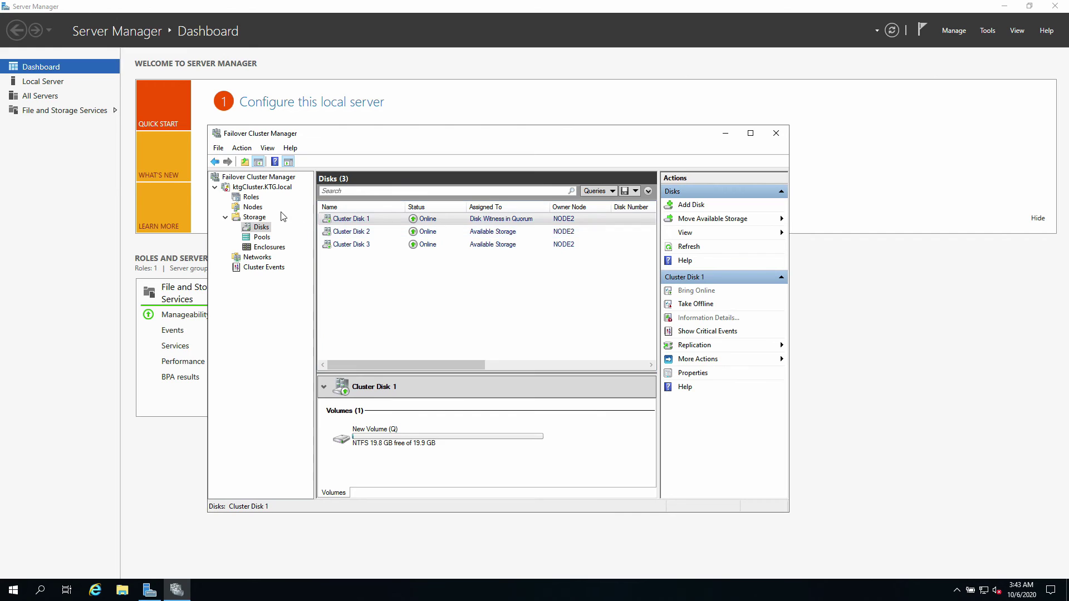
Step: Show NODE1 and NODE2 Up in the Nodes list, then return to the tutorial article in Safari
{"action": "left_click", "coordinate": [253, 207]}
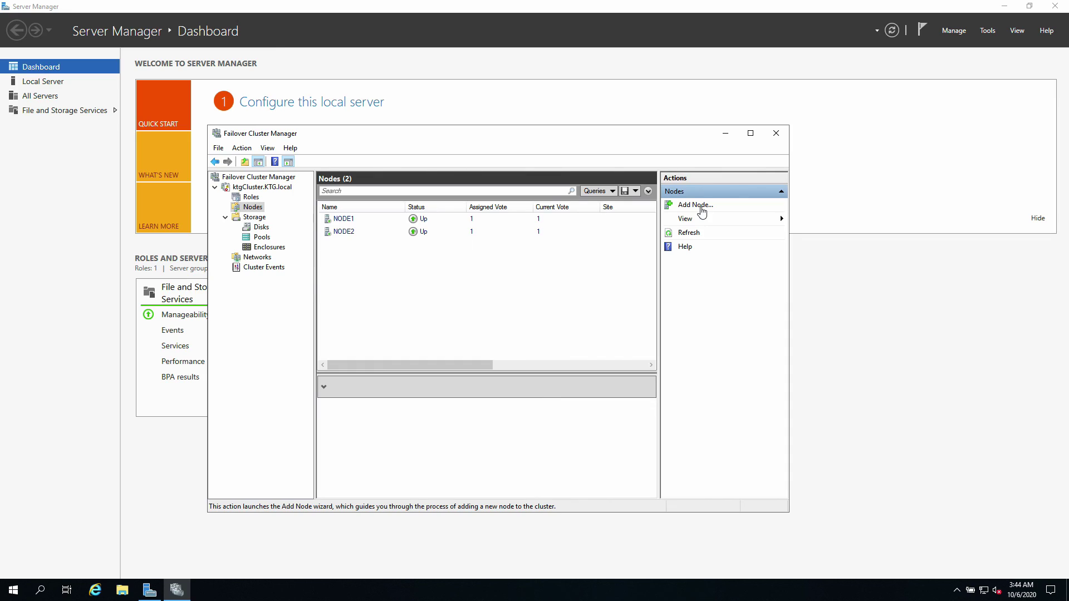
{"action": "key", "text": "ctrl+Up"}
{"action": "left_click", "coordinate": [276, 41]}
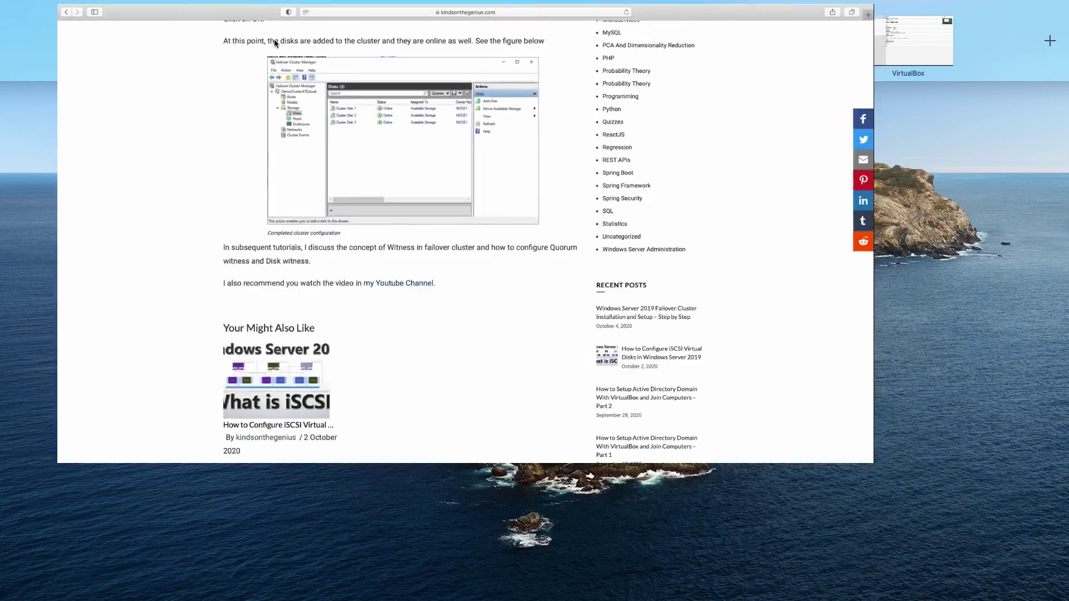
{"action": "scroll", "coordinate": [360, 308], "scroll_direction": "down", "scroll_amount": 3}
{"action": "scroll", "coordinate": [360, 305], "scroll_direction": "up", "scroll_amount": 2}
{"action": "scroll", "coordinate": [361, 310], "scroll_direction": "up", "scroll_amount": 10}
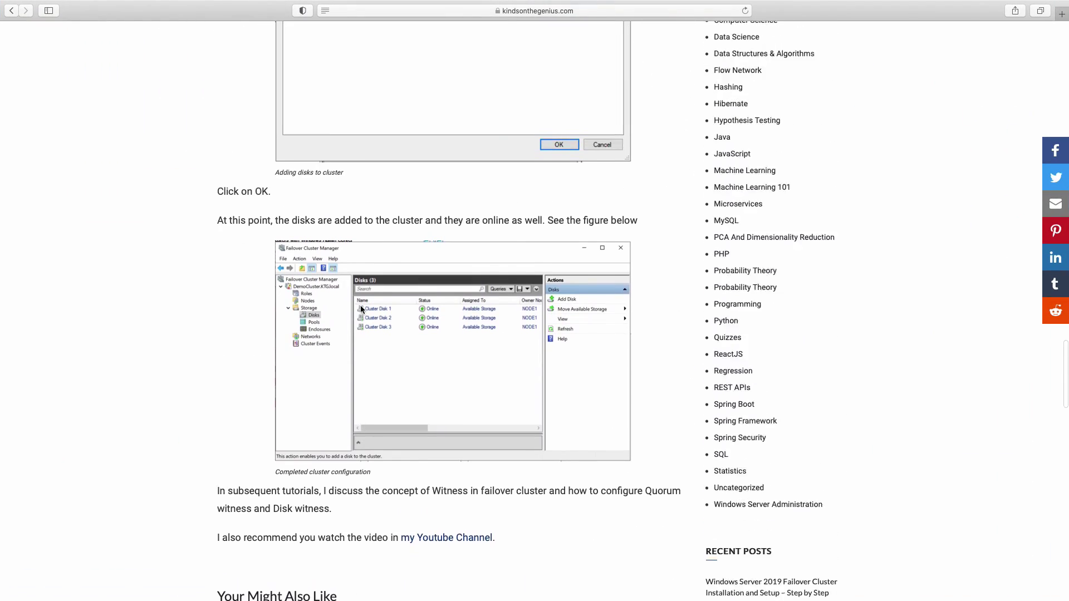
{"action": "scroll", "coordinate": [361, 310], "scroll_direction": "up", "scroll_amount": 20}
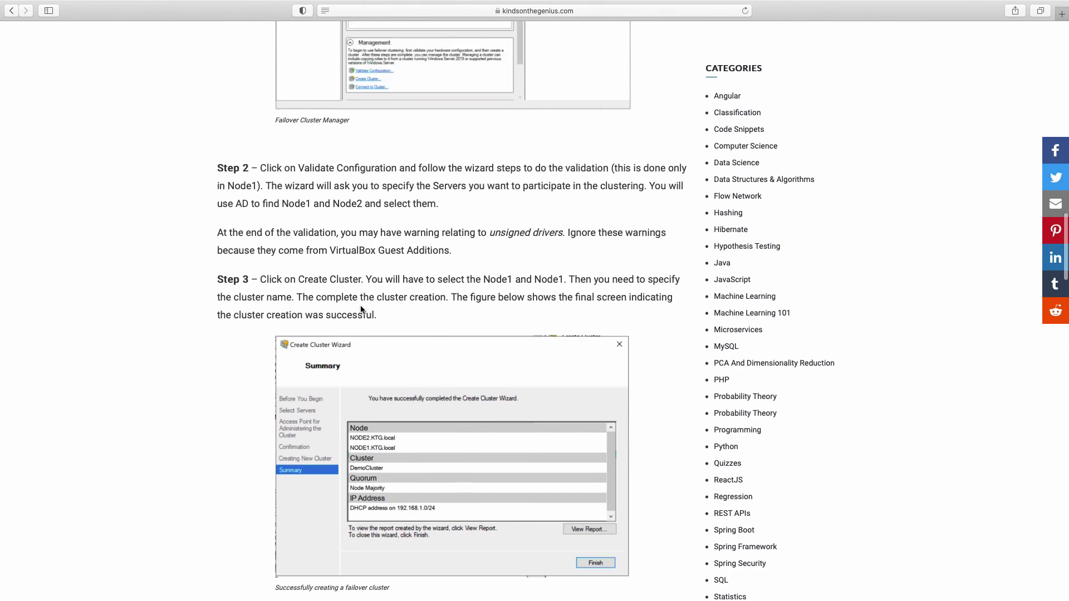